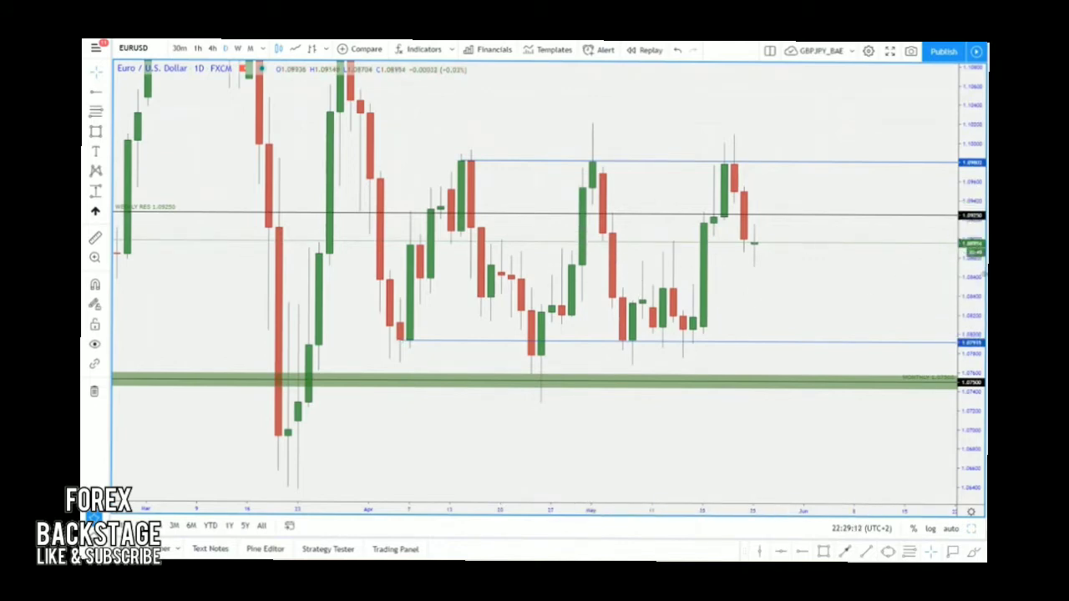
Switch the EURUSD chart from the daily to the 4-hour timeframe.
left_click_drag(958, 286, 958, 188)
left_click_drag(808, 263, 883, 299)
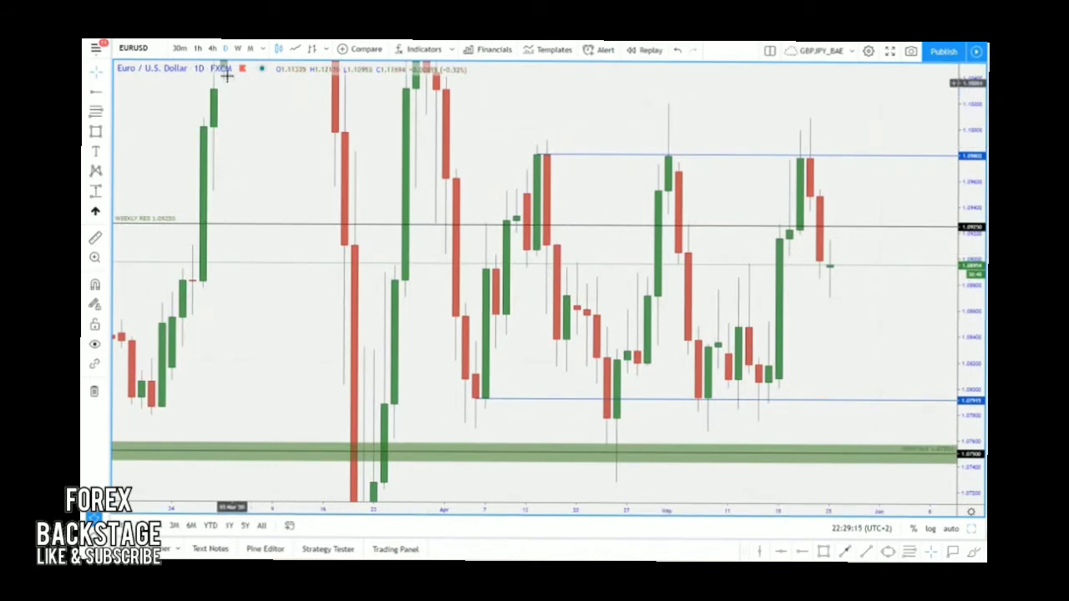
left_click(213, 50)
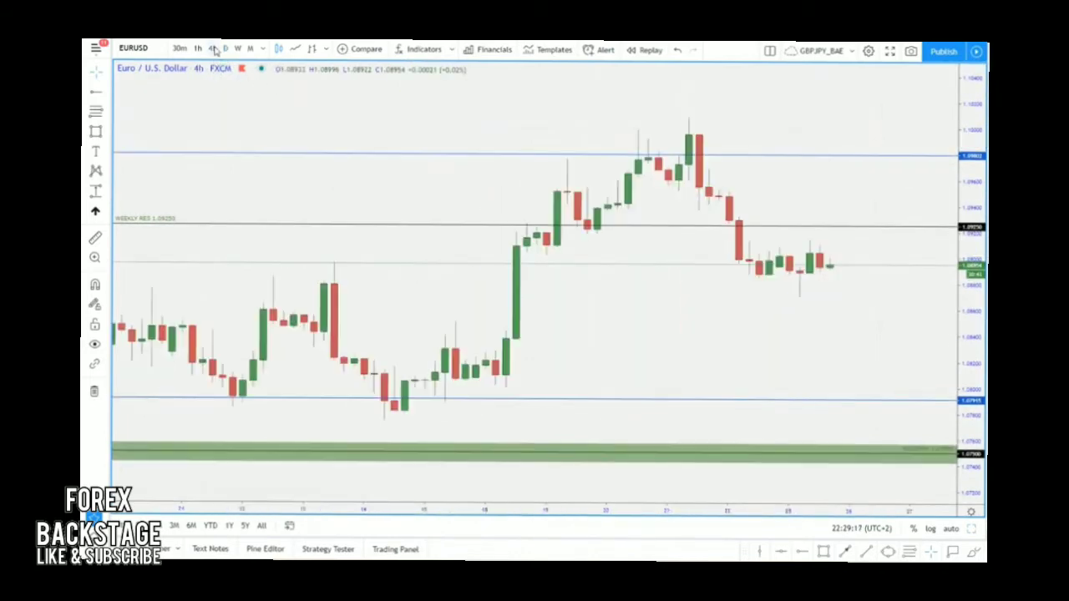
Examine the 4-hour price action of April and May between the two blue range lines.
scroll(799, 300, "down", 5)
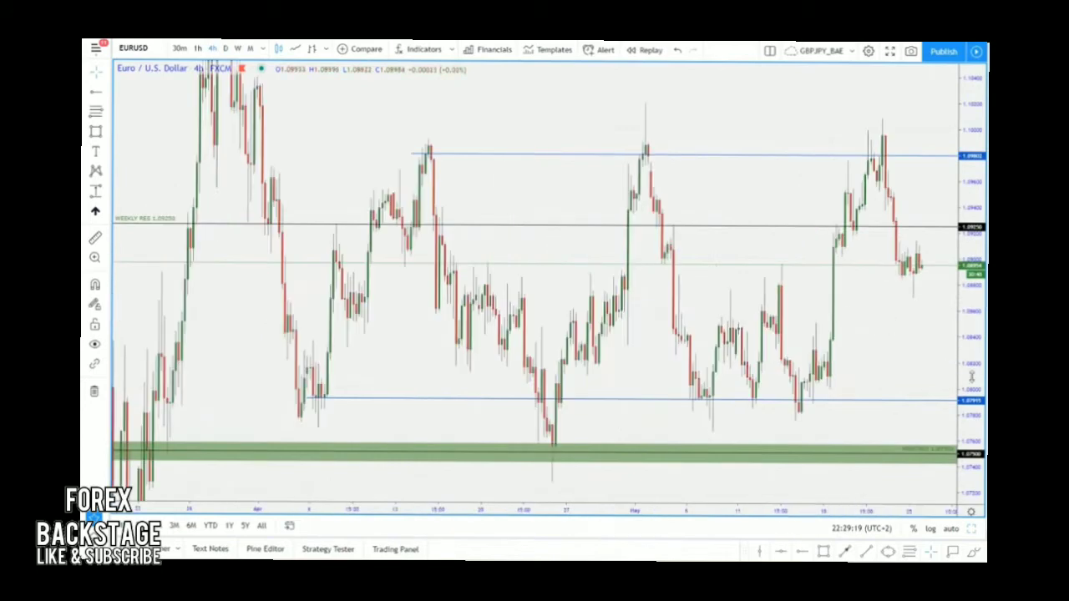
left_click_drag(929, 299, 925, 265)
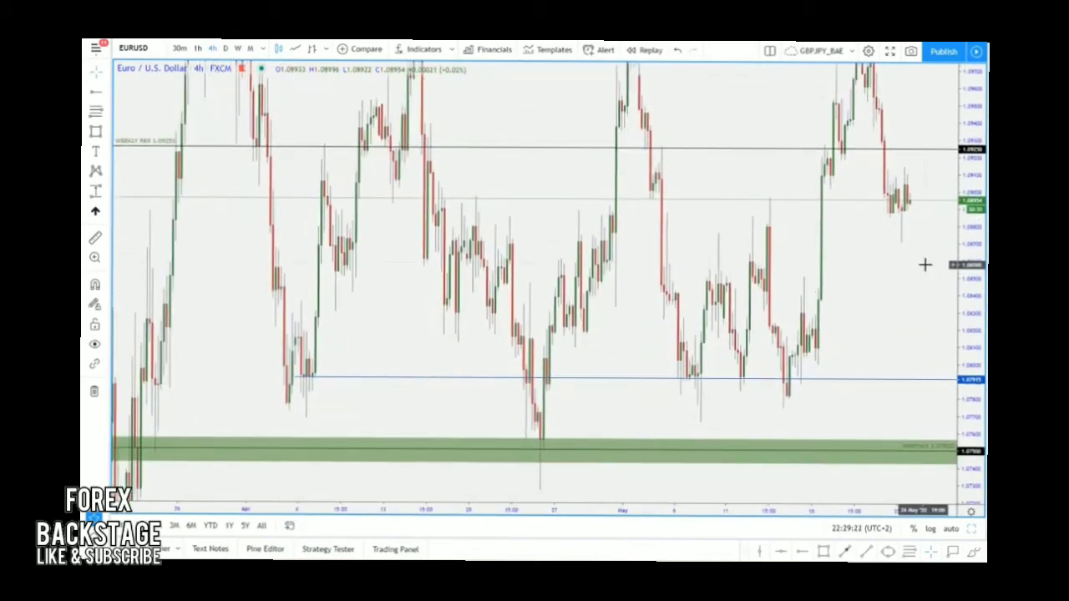
scroll(737, 307, "up", 4)
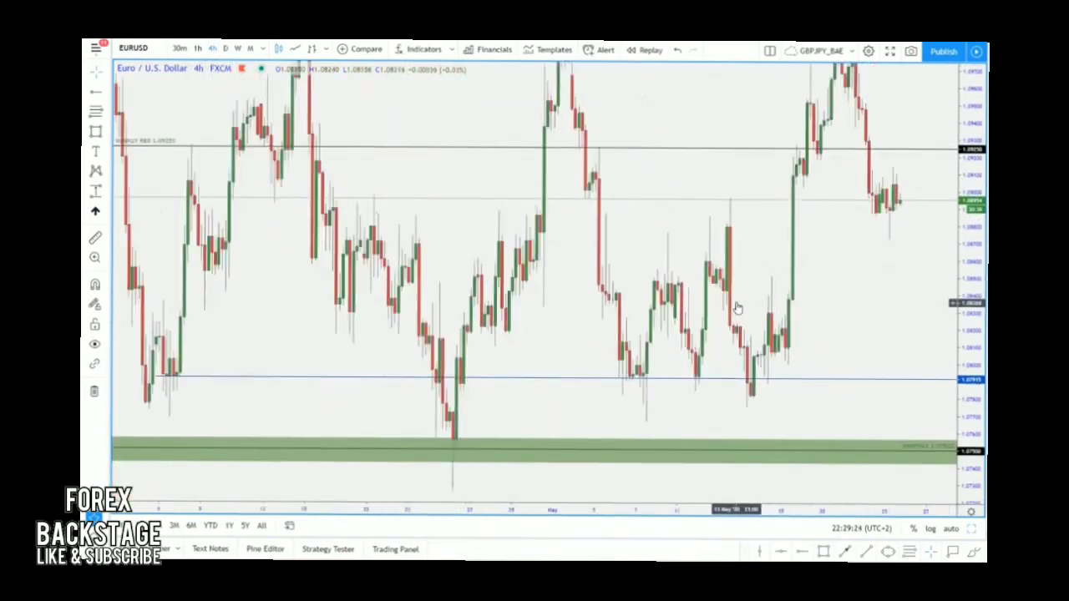
scroll(729, 312, "down", 3)
scroll(728, 316, "down", 2)
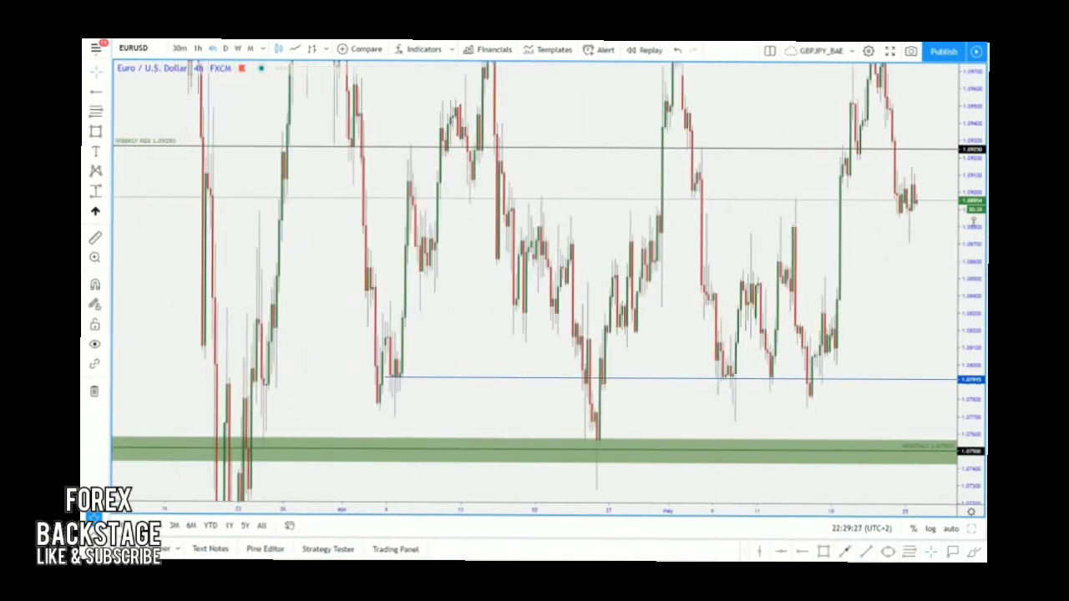
left_click_drag(972, 221, 971, 311)
left_click_drag(832, 299, 788, 300)
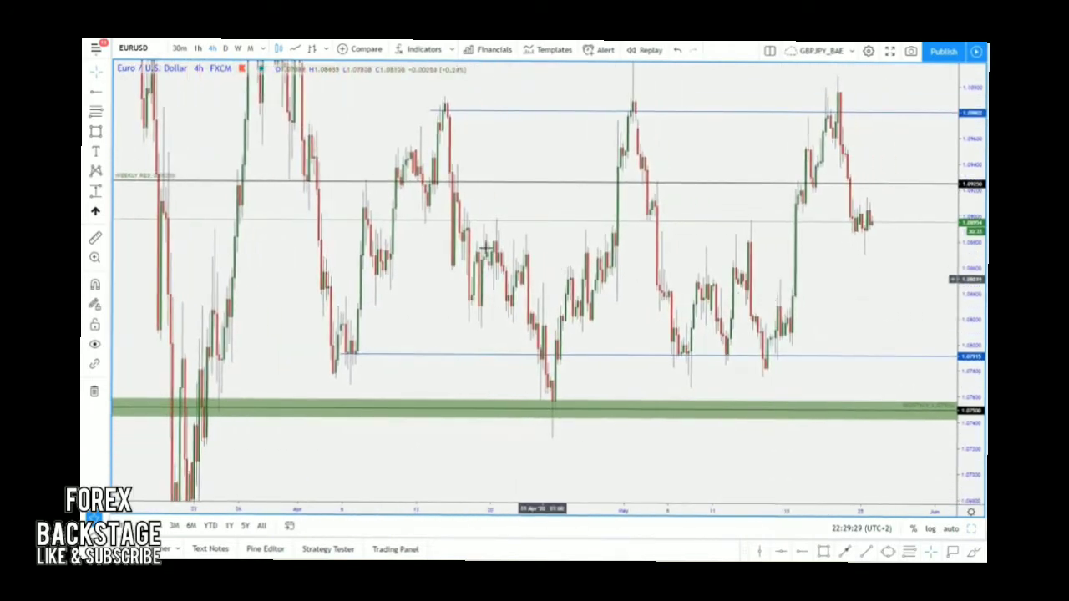
left_click_drag(692, 320, 686, 324)
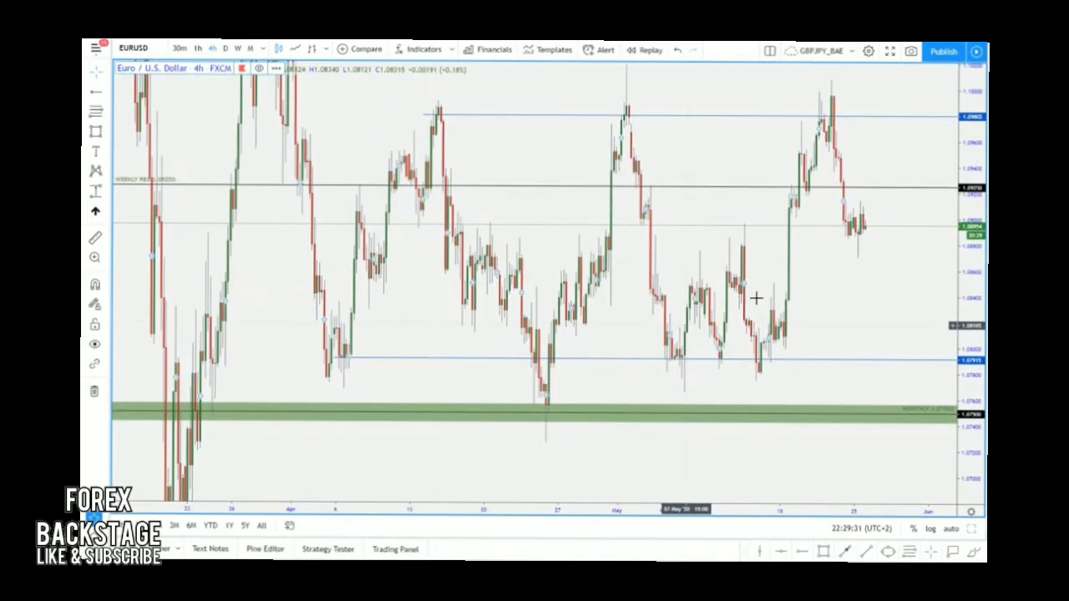
Draw a horizontal trend line along the upper edge of the latest consolidation below the weekly level, starting at the 22 May candles.
scroll(770, 260, "right", 5)
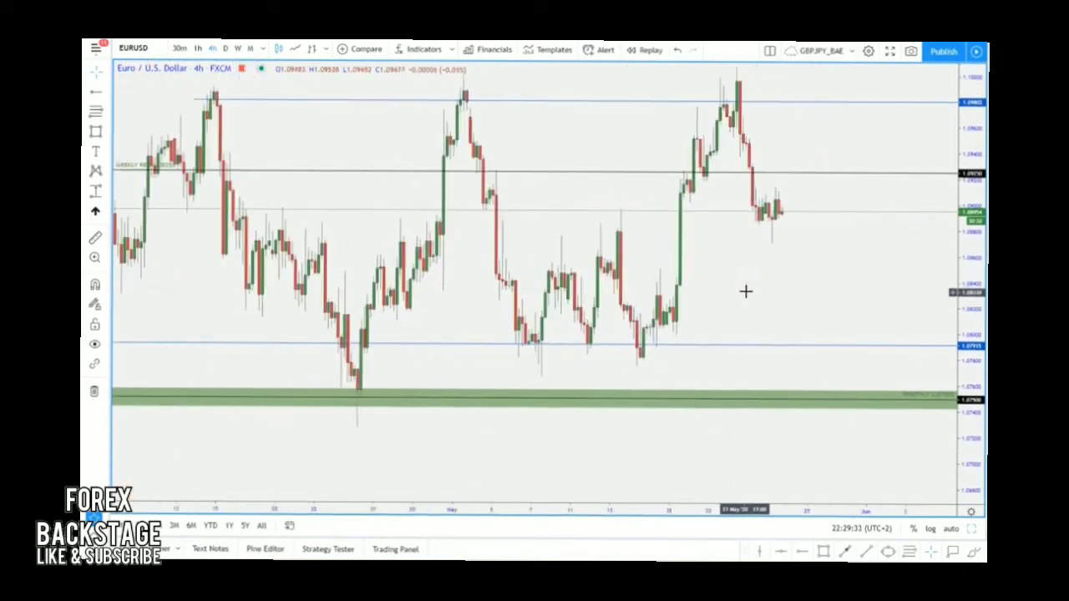
scroll(852, 266, "up", 2)
scroll(871, 174, "up", 5)
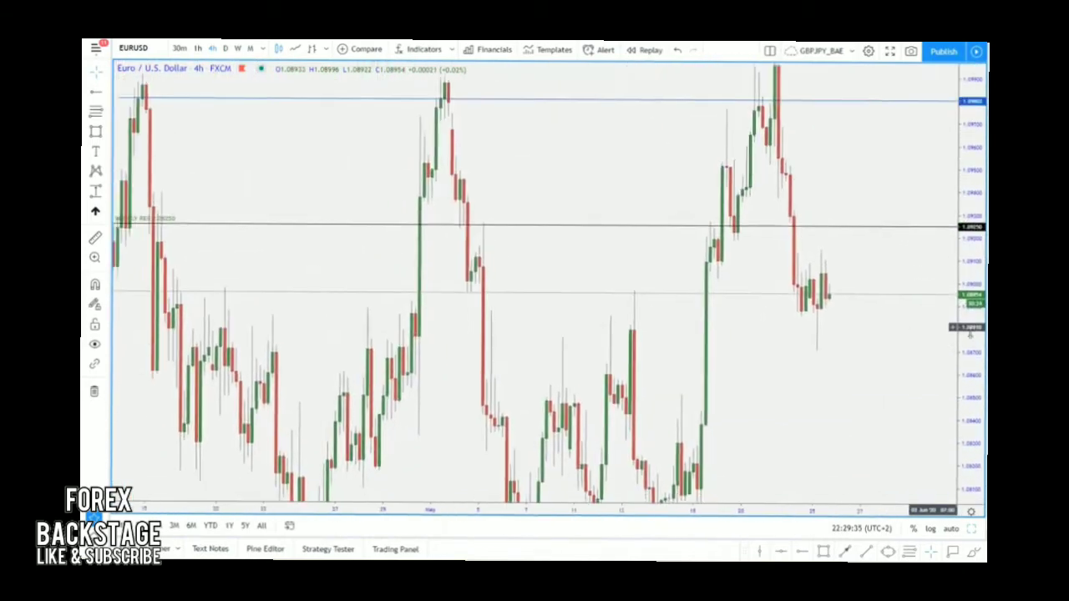
scroll(781, 330, "up", 2)
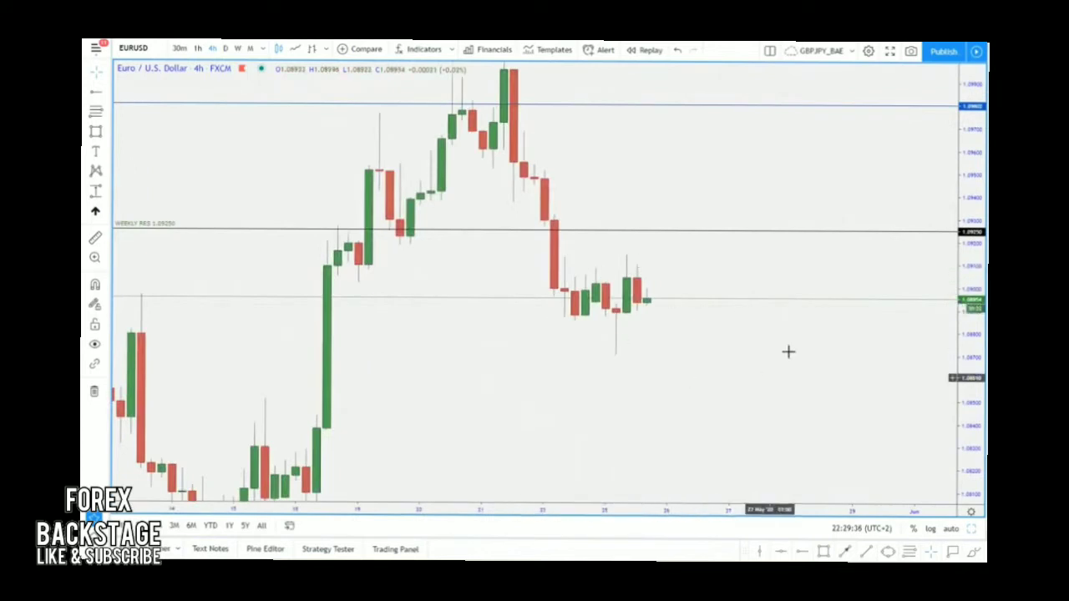
scroll(675, 239, "up", 3)
left_click_drag(675, 239, 917, 258)
scroll(819, 311, "up", 5)
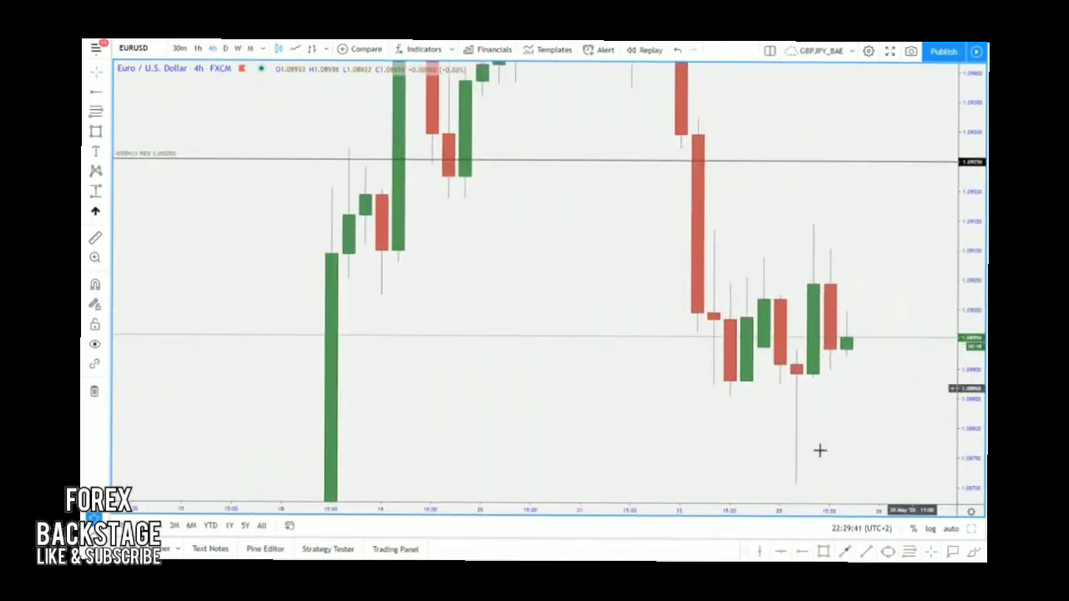
left_click(866, 553)
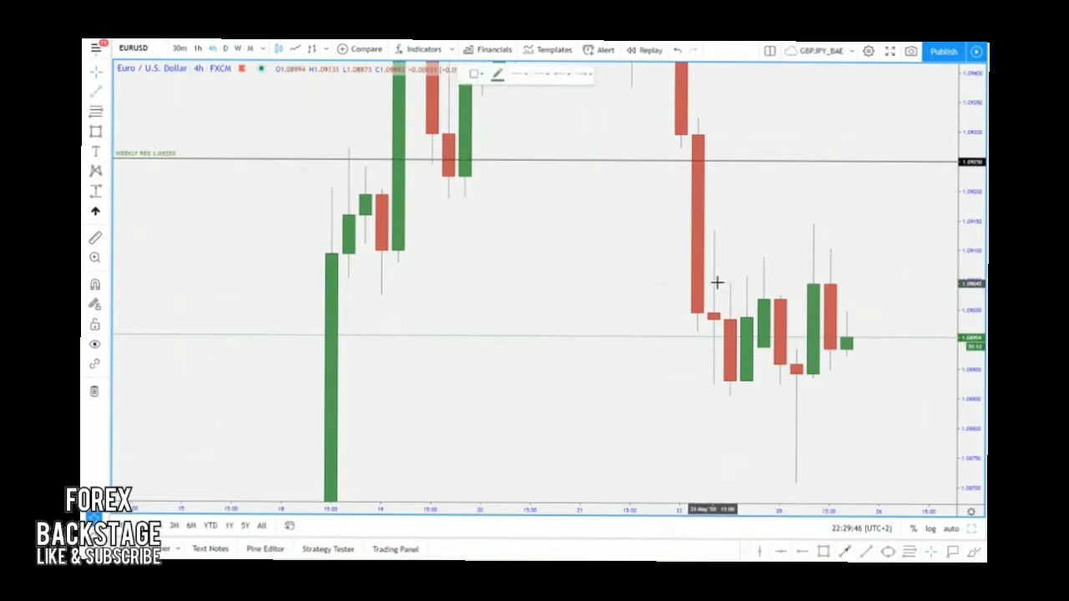
left_click(714, 284)
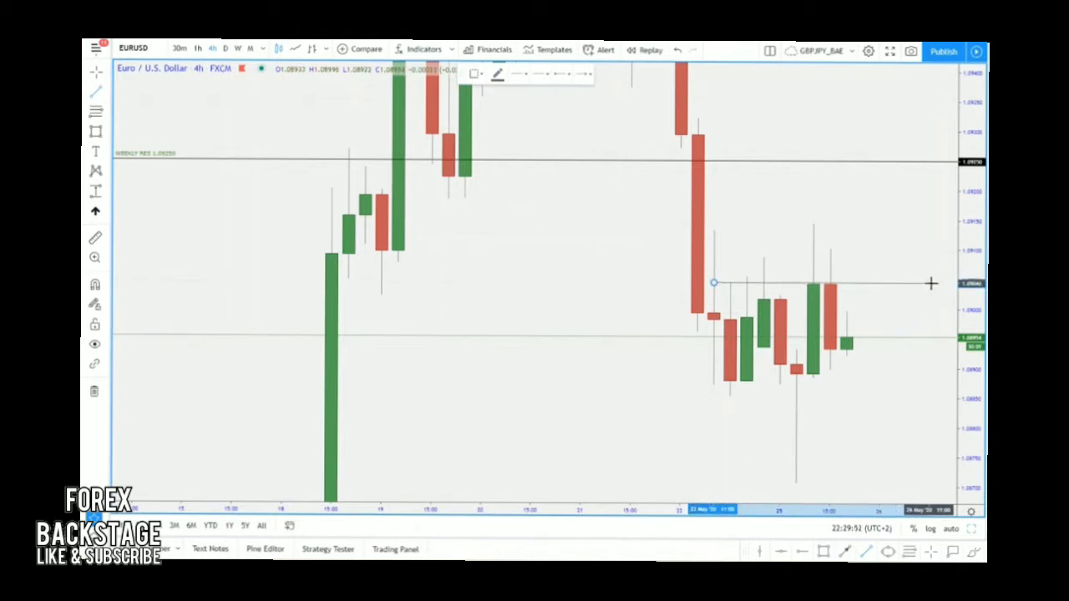
left_click(932, 284)
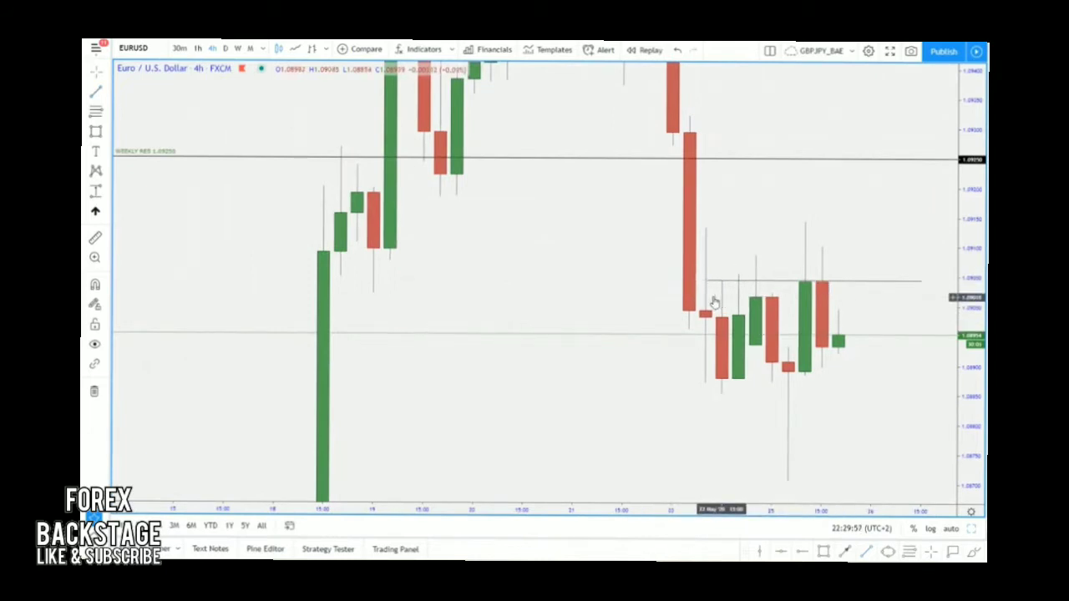
left_click(786, 283)
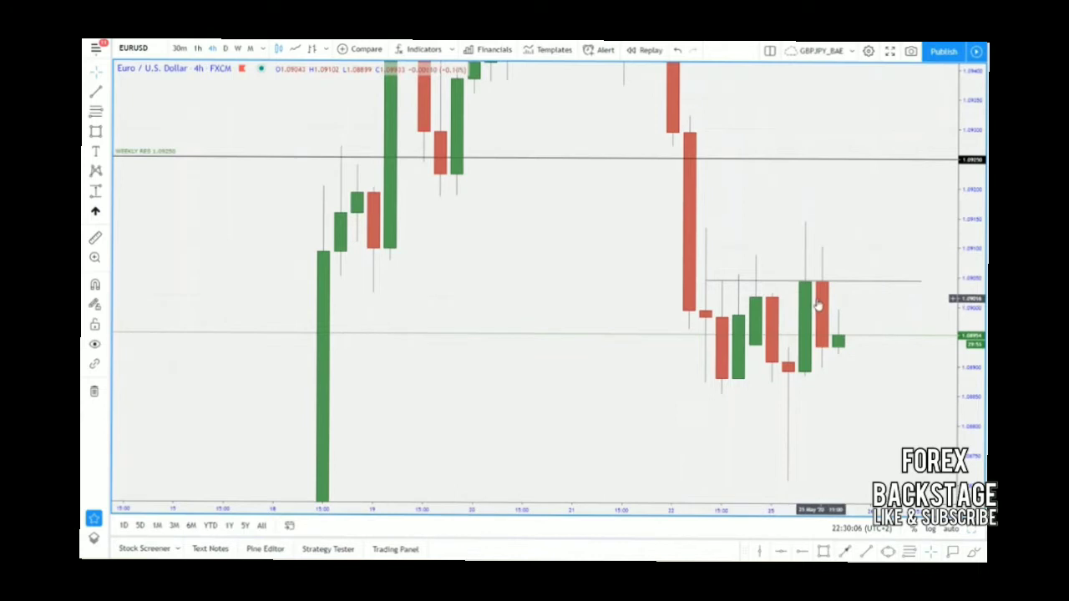
Draw a second horizontal trend line along the lower edge of the same consolidation and shift it slightly to fit the lows.
left_click(864, 554)
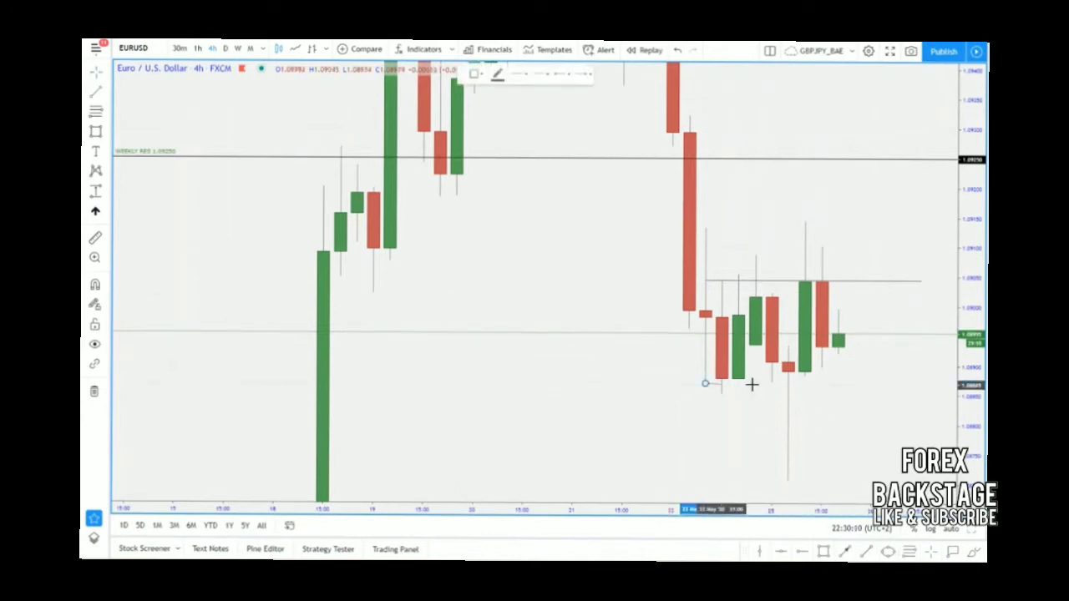
left_click(902, 383)
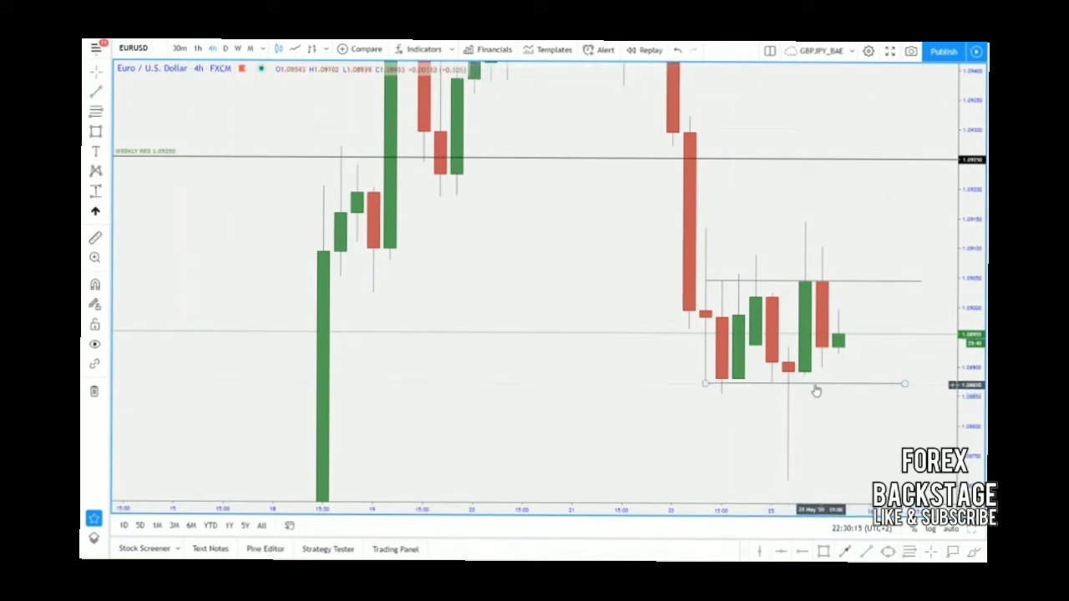
left_click_drag(815, 386, 811, 384)
left_click(759, 417)
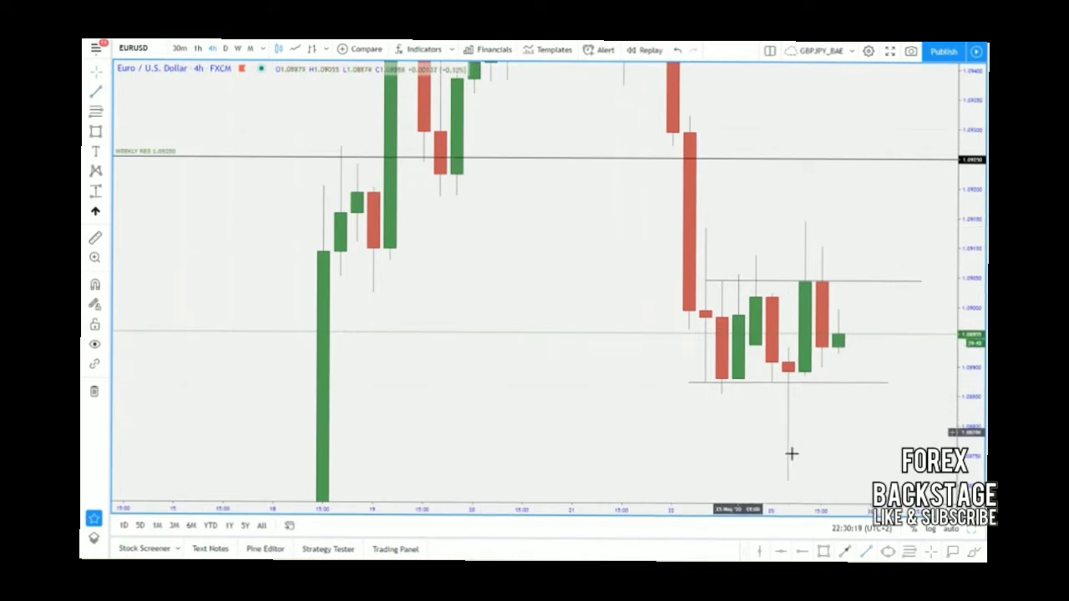
Switch the chart to the 1-hour timeframe and enlarge the latest consolidation.
left_click(197, 49)
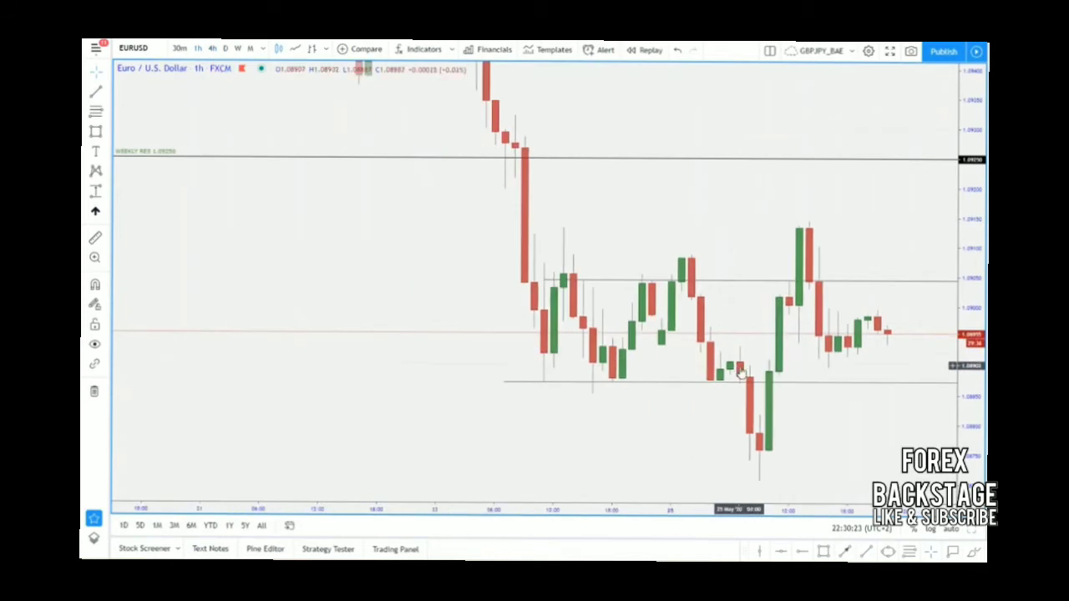
left_click_drag(831, 345, 715, 310)
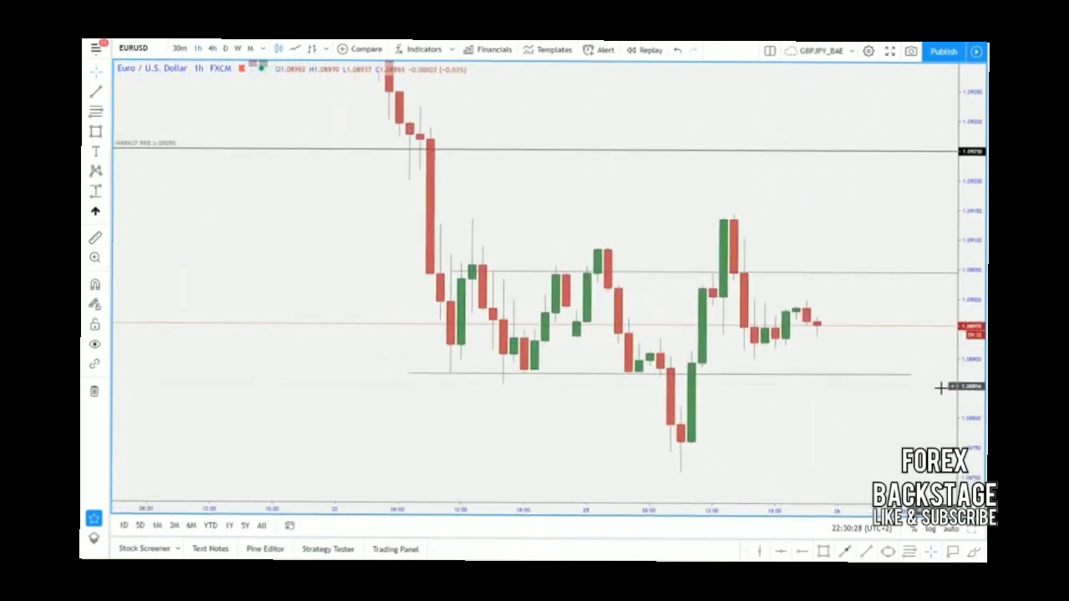
left_click_drag(966, 393, 962, 287)
left_click_drag(911, 314, 904, 272)
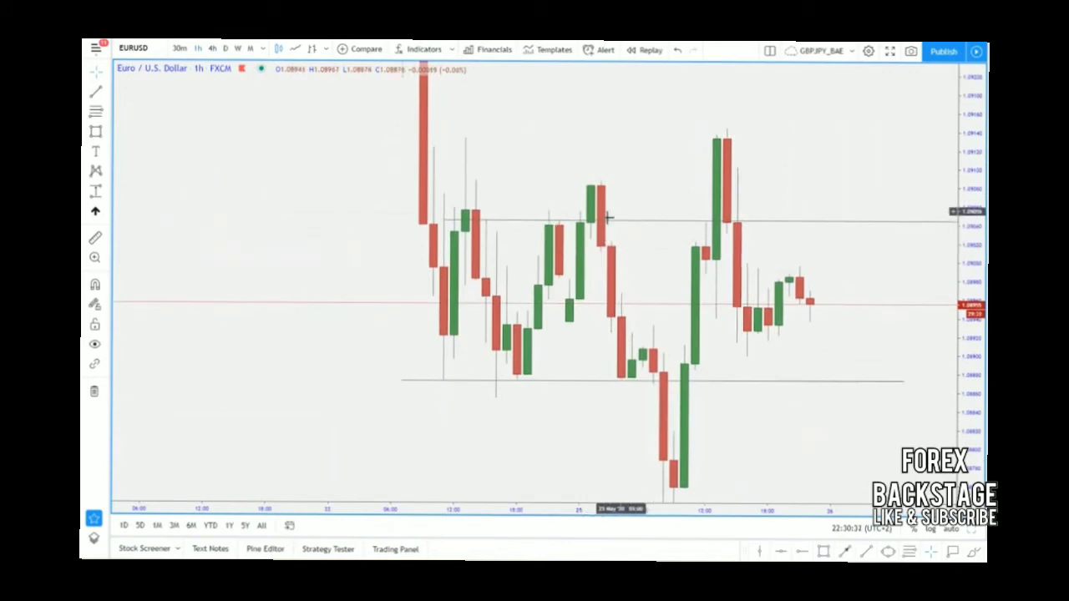
Raise the consolidation's upper trend line to the highest candle bodies before the 25 May breakout.
left_click_drag(626, 226, 594, 196)
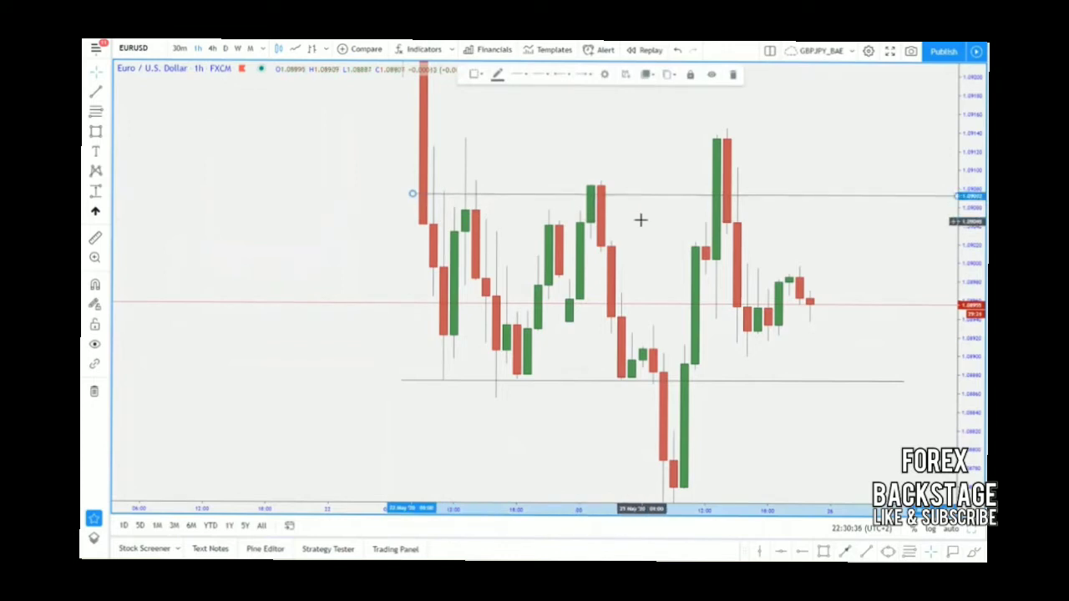
left_click_drag(648, 225, 640, 217)
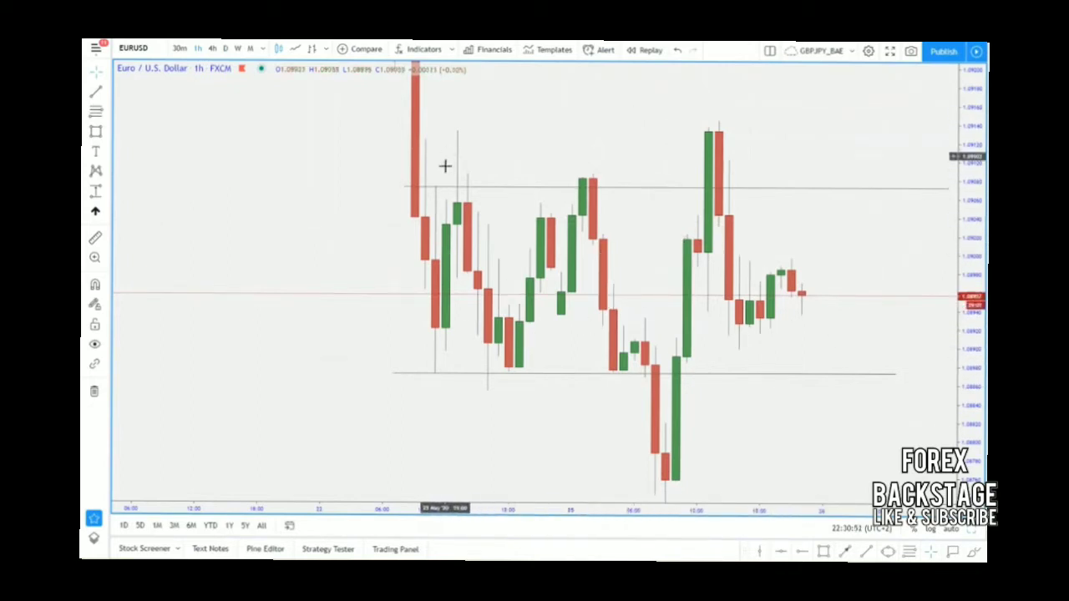
left_click_drag(899, 265, 894, 268)
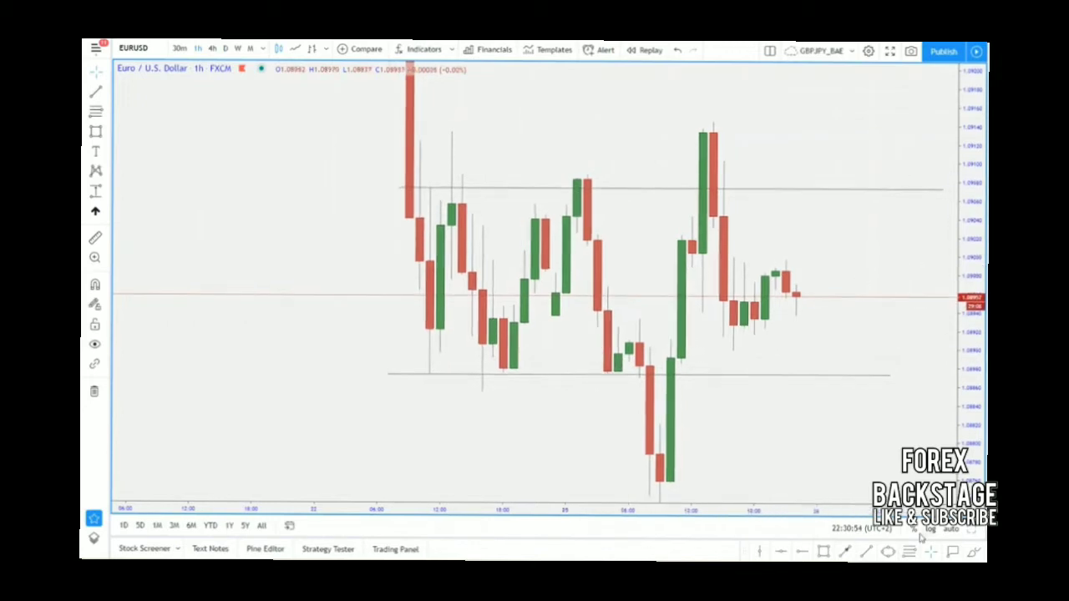
Mark the 25 May breakouts with two rectangles, one around the spike above the range and one around the drop below it.
key("alt+shift+r")
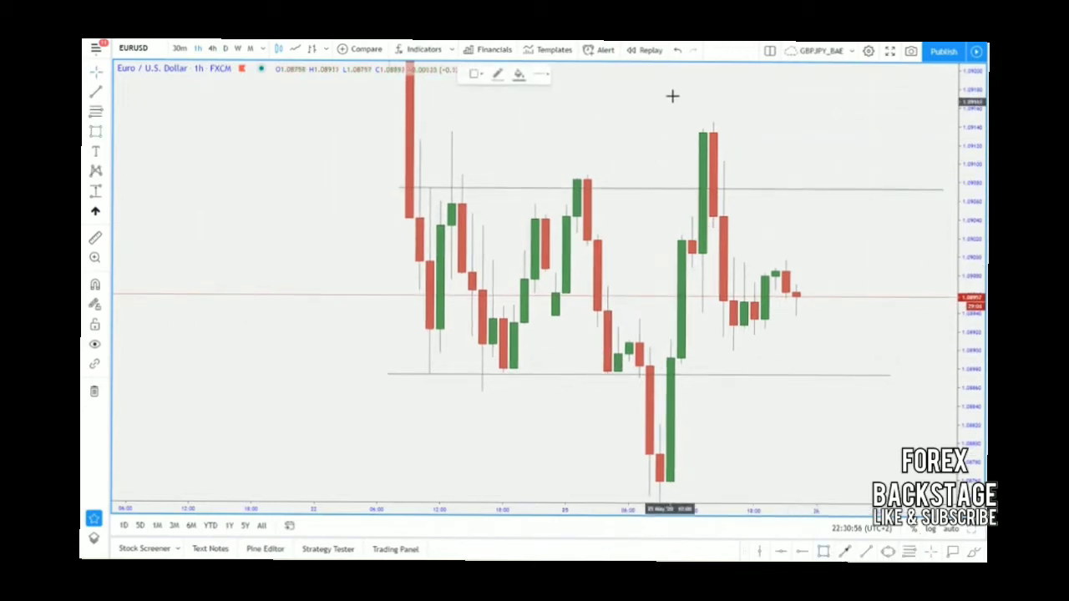
left_click(673, 95)
left_click(745, 171)
key("alt+shift+r")
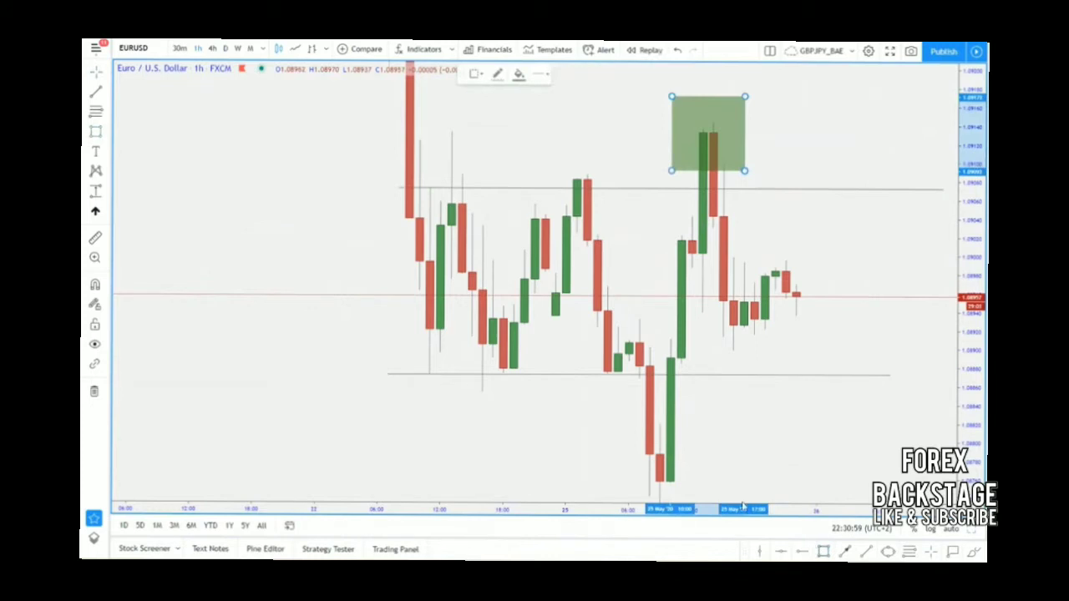
left_click(607, 389)
left_click(743, 501)
left_click_drag(800, 442, 785, 402)
Delete both breakout rectangles and the two trend lines bounding the latest consolidation.
left_click(699, 351)
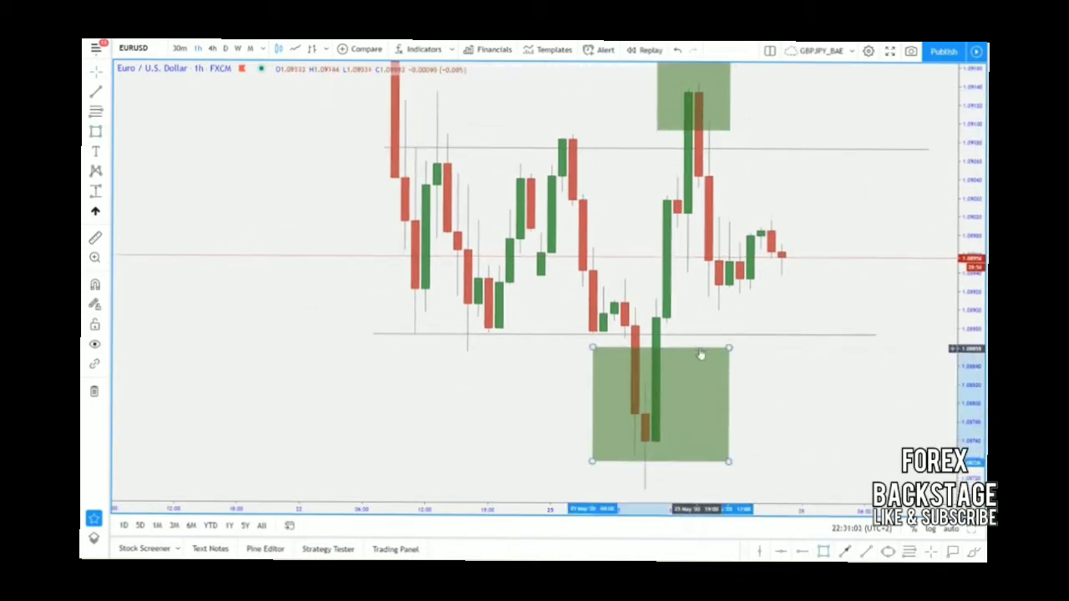
key("Delete")
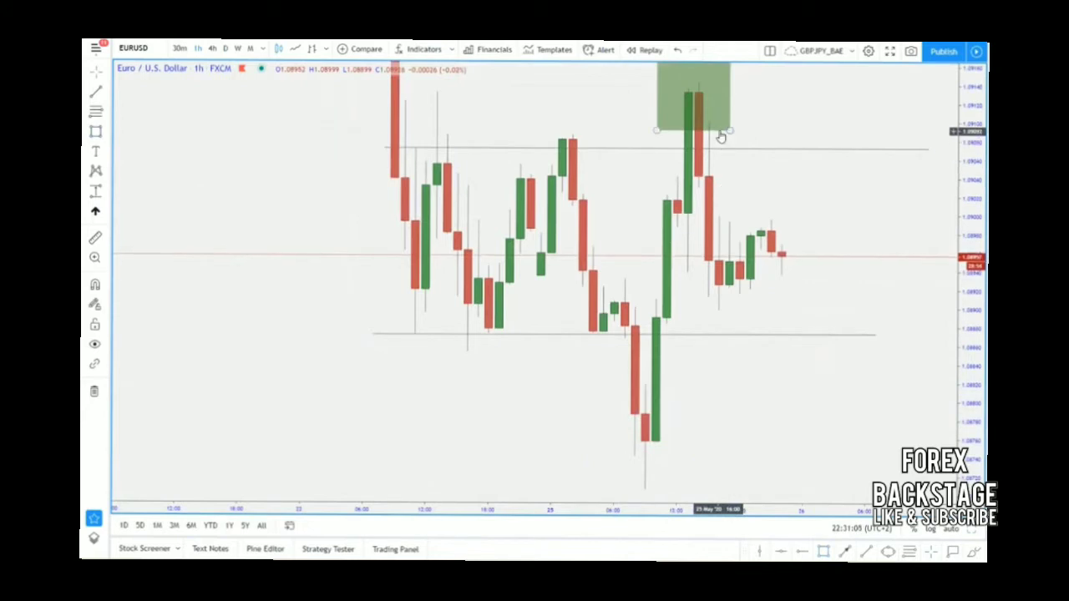
left_click(720, 130)
key("Delete")
scroll(774, 355, "down", 7)
left_click_drag(981, 192, 974, 392)
key("Delete")
left_click(871, 312)
key("Delete")
Draw a horizontal trend line above the upper blue range line, from the first peak's wick past the second peak on the 1-hour chart.
scroll(886, 328, "down", 5)
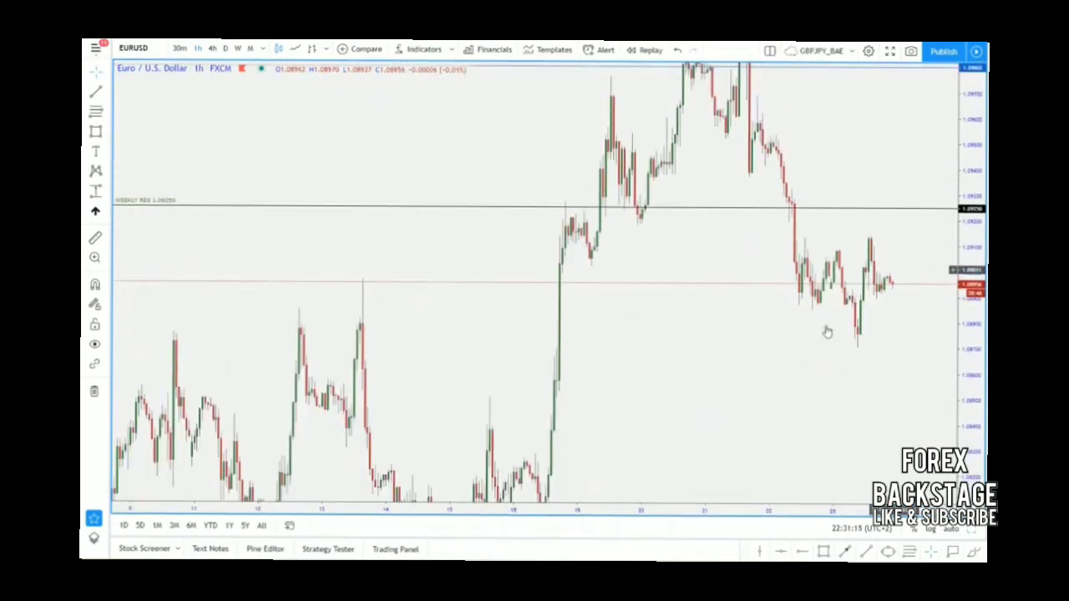
left_click_drag(763, 205, 763, 270)
scroll(747, 313, "up", 3)
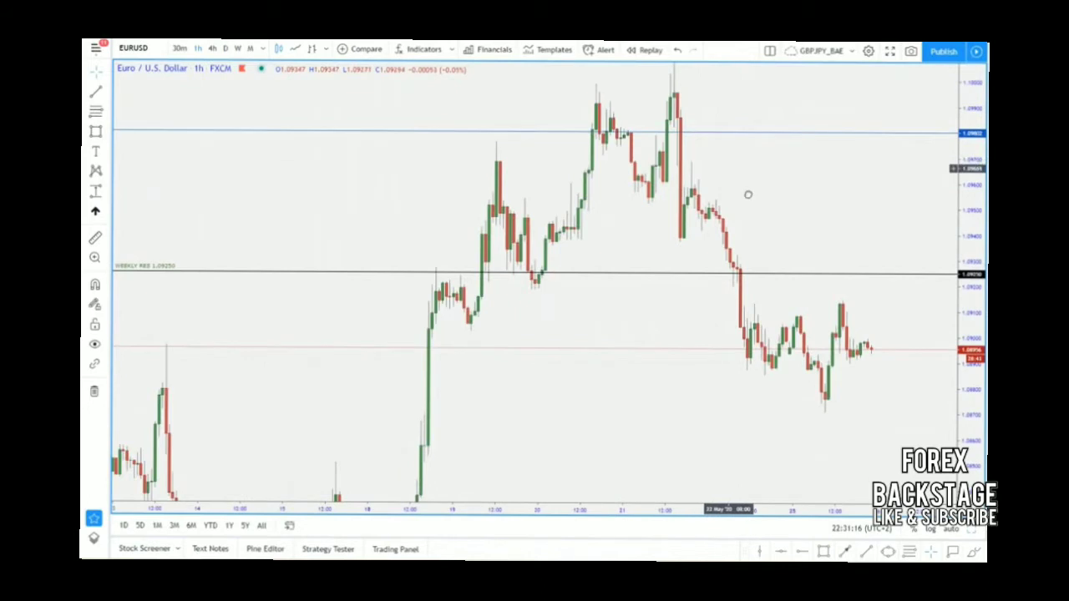
left_click_drag(791, 159, 911, 273)
scroll(844, 131, "up", 5)
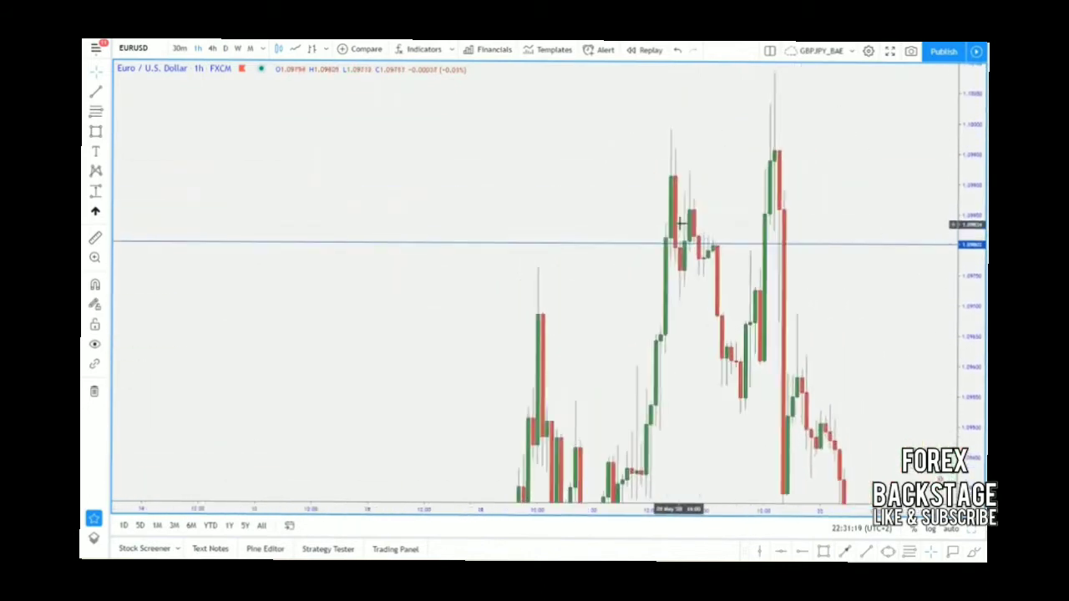
scroll(877, 208, "up", 3)
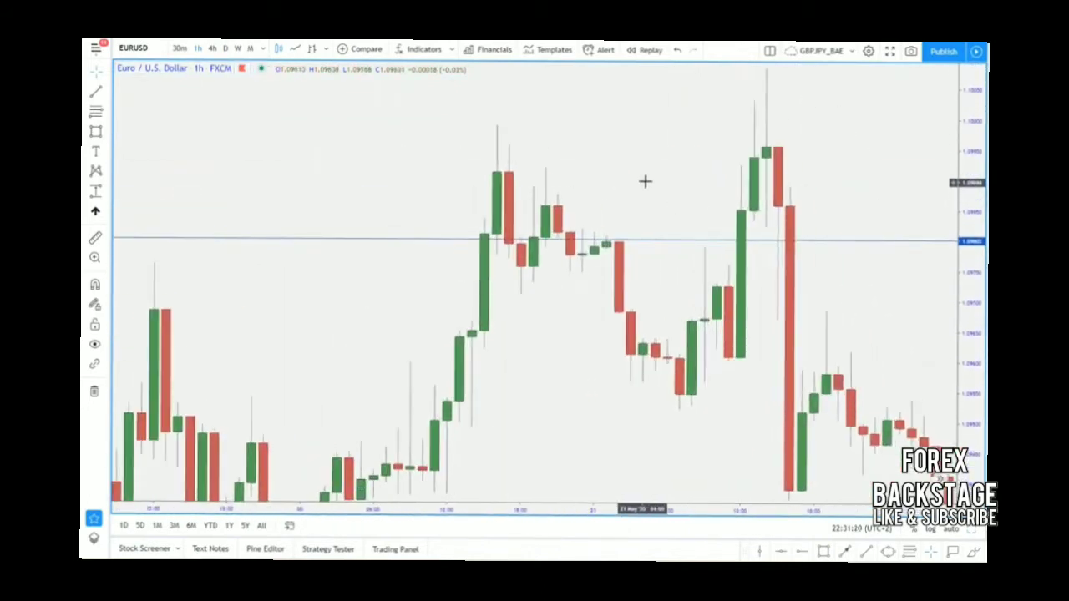
left_click_drag(644, 181, 632, 181)
left_click(866, 553)
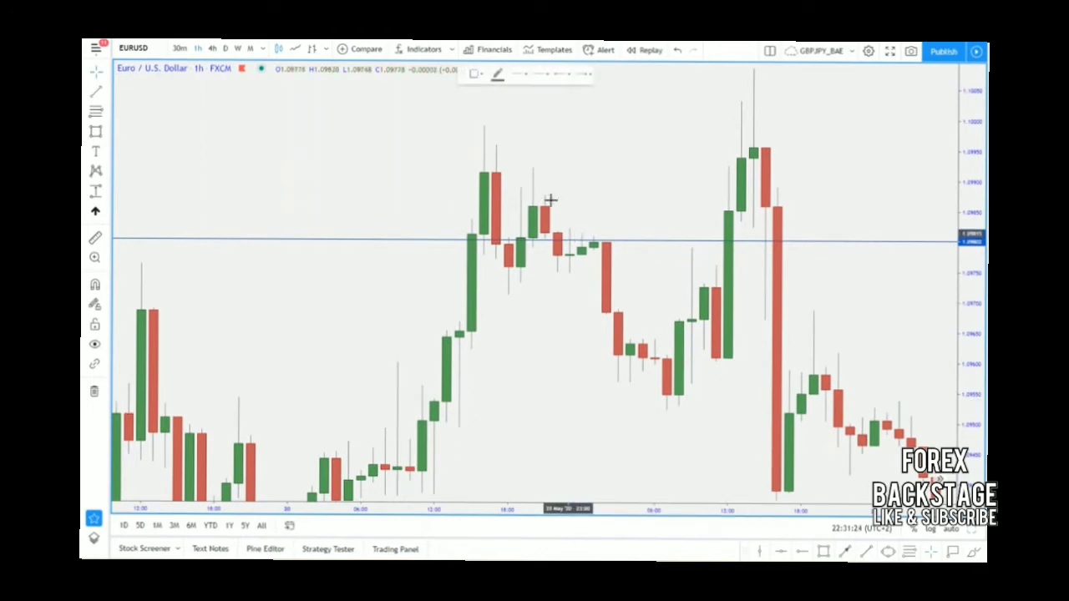
left_click(825, 144)
left_click(444, 137)
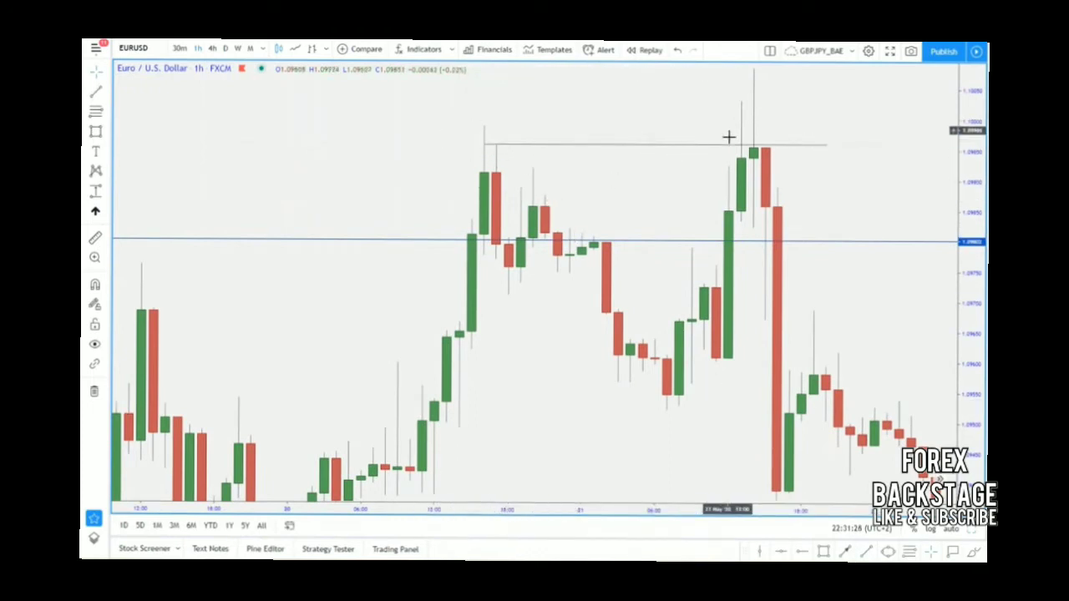
Examine the earlier 1-hour price history from mid-May back to the consolidation of 7 to 9 April.
scroll(651, 317, "down", 5)
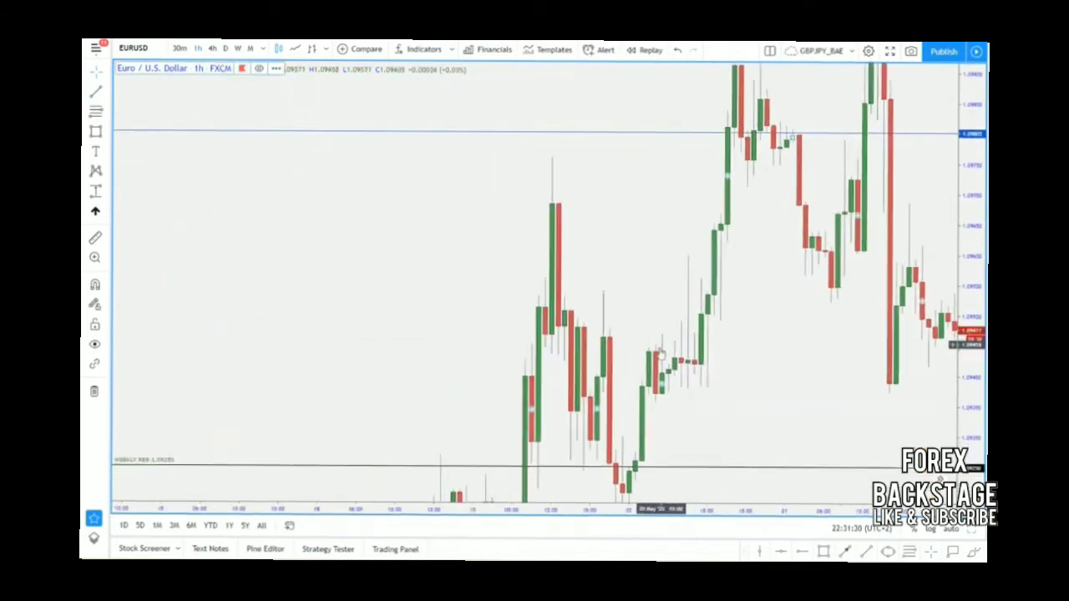
left_click_drag(976, 306, 975, 500)
left_click_drag(802, 455, 937, 256)
left_click_drag(635, 261, 761, 223)
scroll(763, 265, "left", 5)
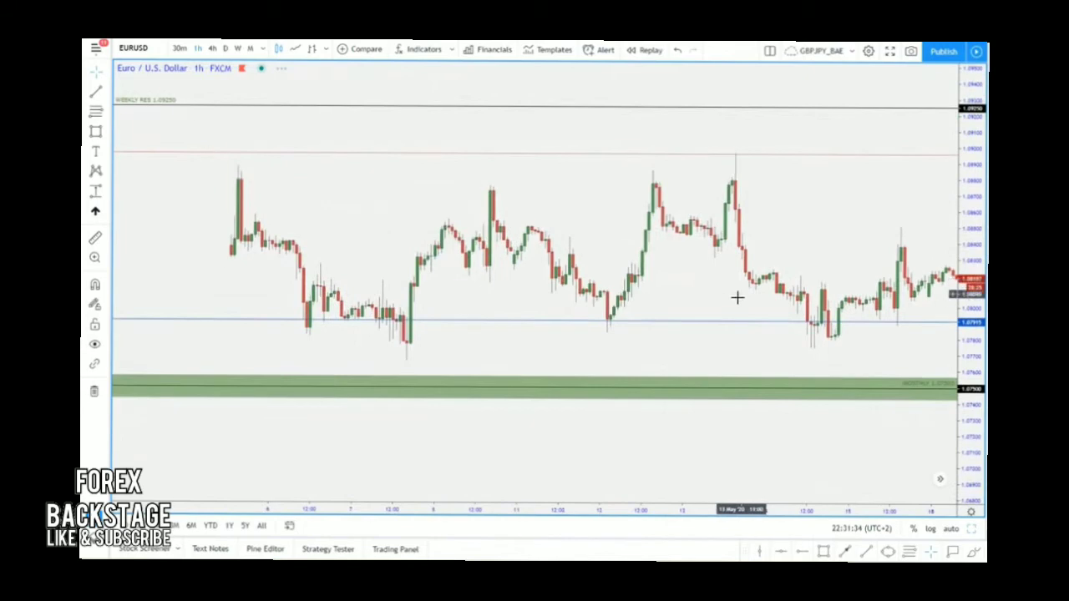
scroll(679, 289, "left", 5)
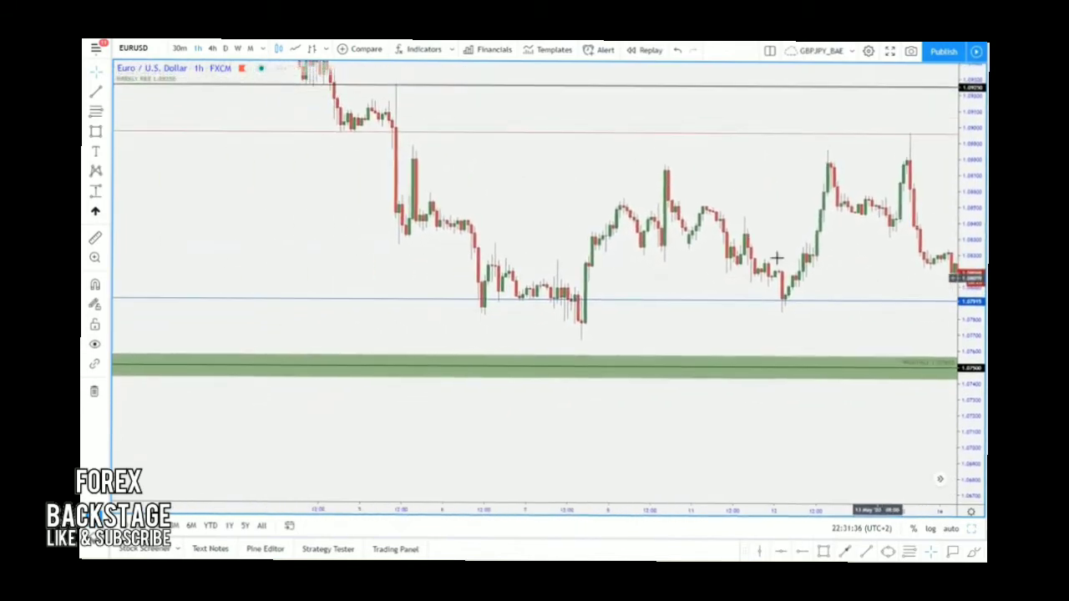
scroll(802, 332, "left", 10)
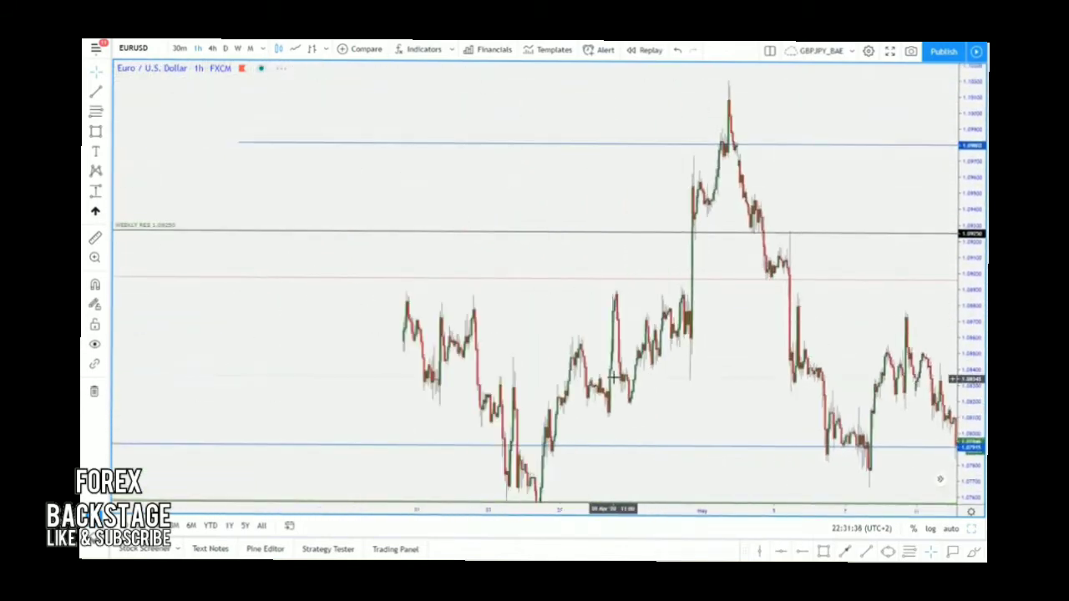
scroll(889, 344, "left", 10)
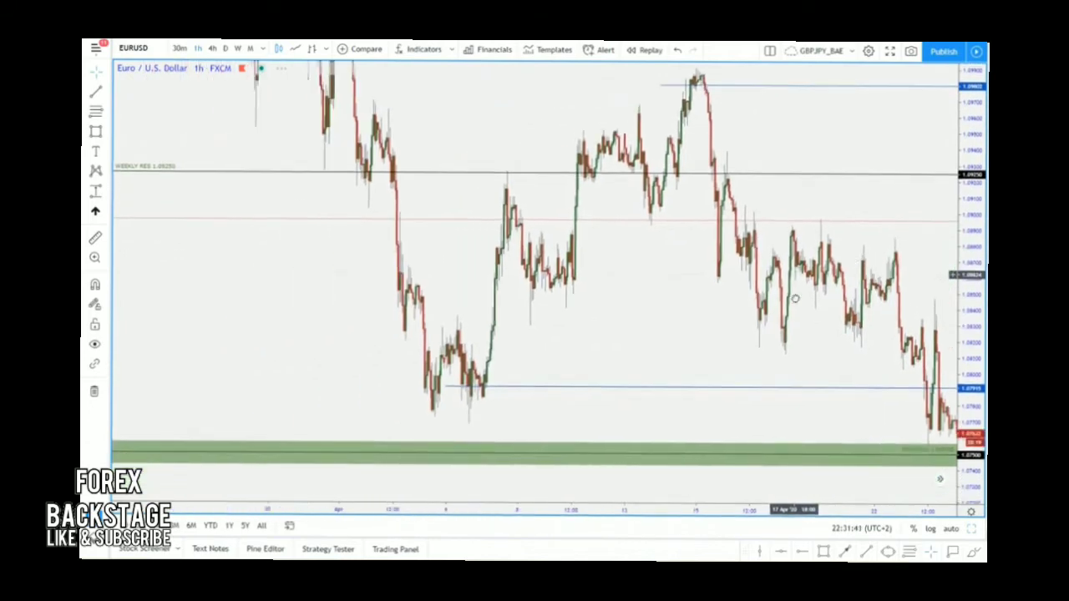
scroll(737, 304, "up", 5)
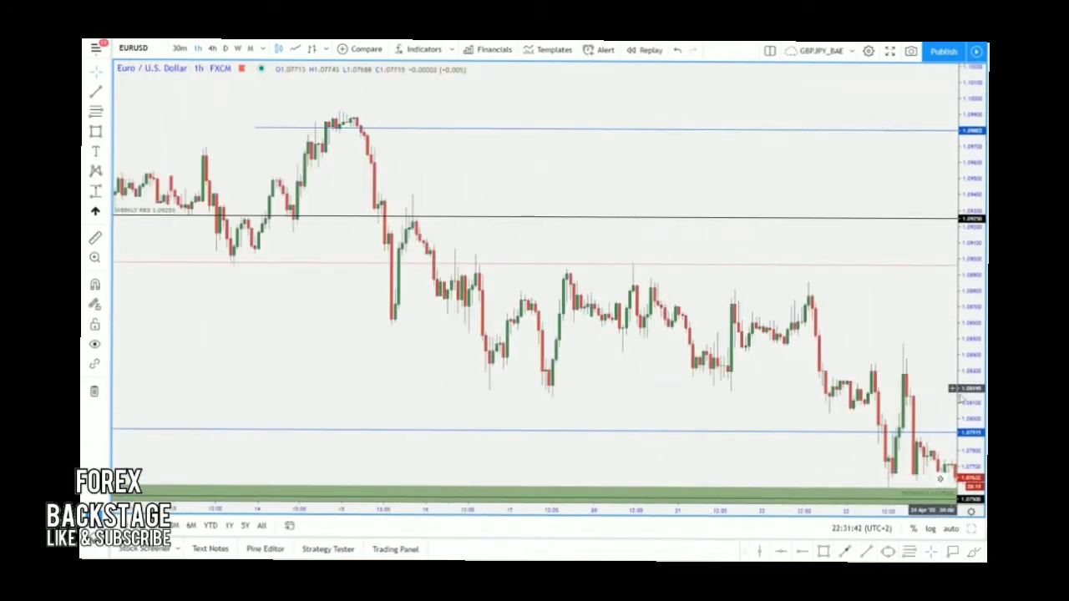
scroll(756, 265, "up", 10)
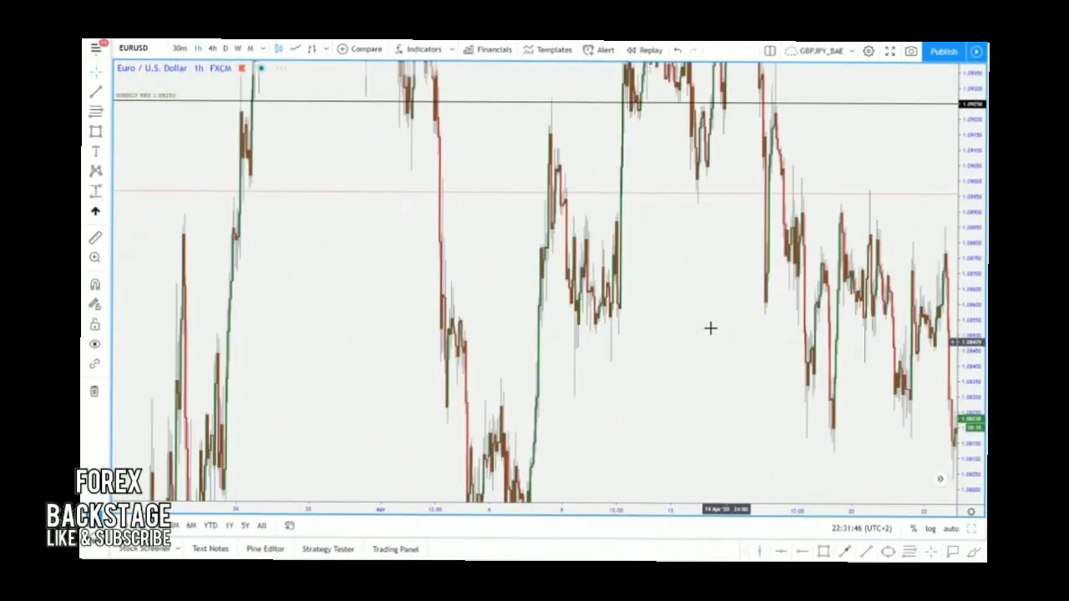
scroll(857, 333, "up", 10)
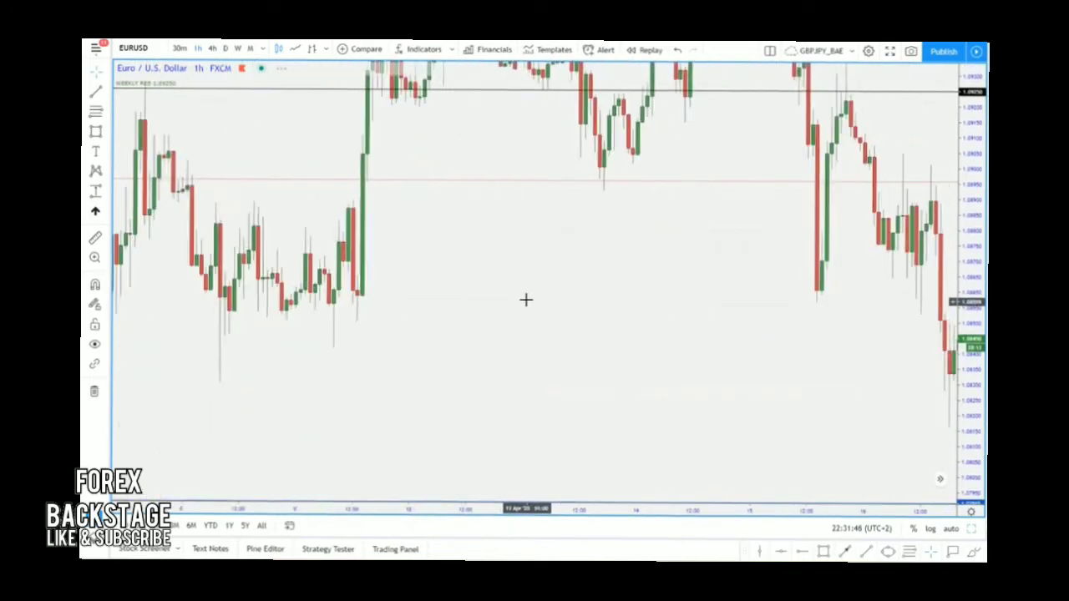
left_click_drag(347, 226, 799, 308)
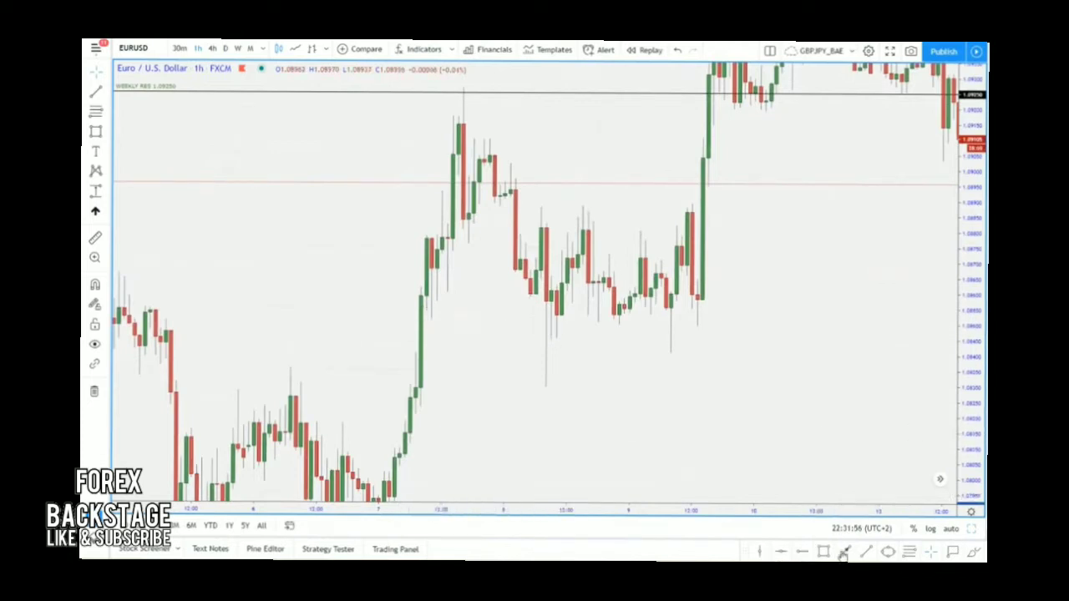
Draw a horizontal trend line along the lows of the 7 to 9 April consolidation and lower it slightly to fit the candles.
left_click(425, 310)
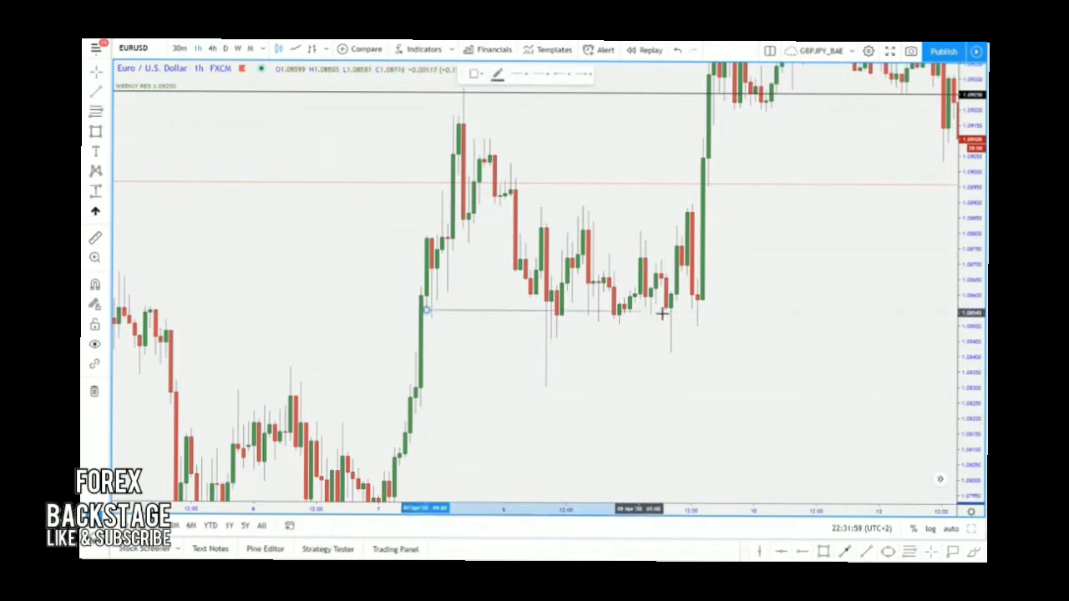
left_click(812, 312)
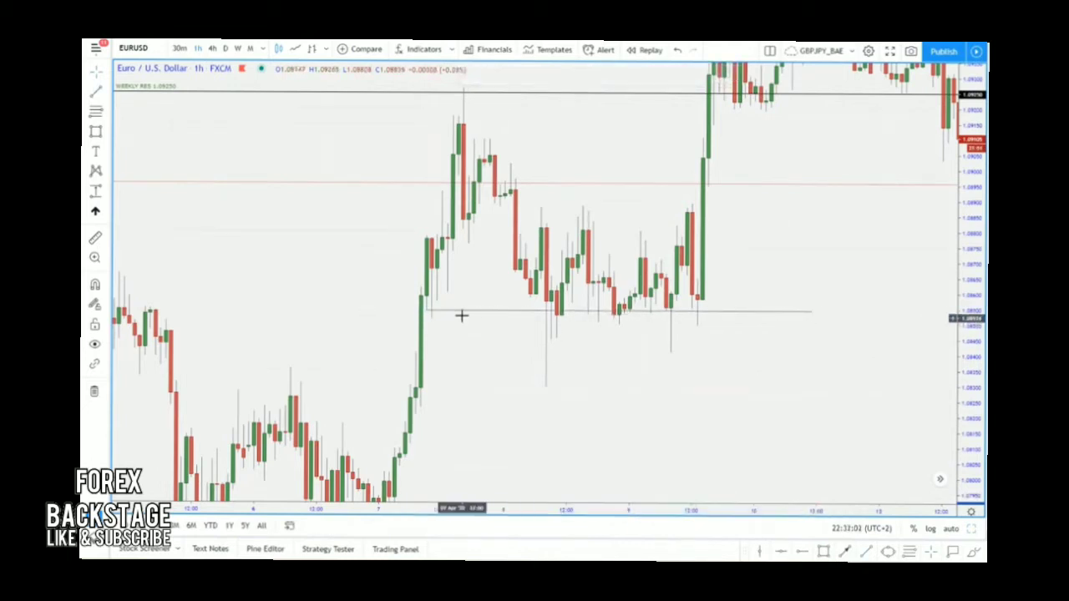
left_click(447, 312)
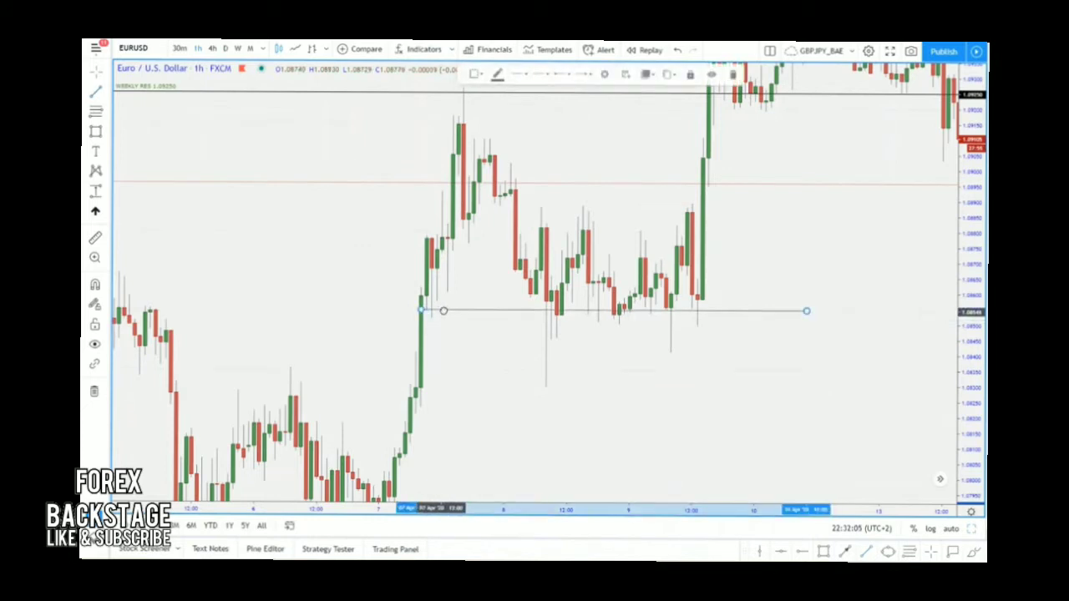
left_click_drag(443, 311, 443, 312)
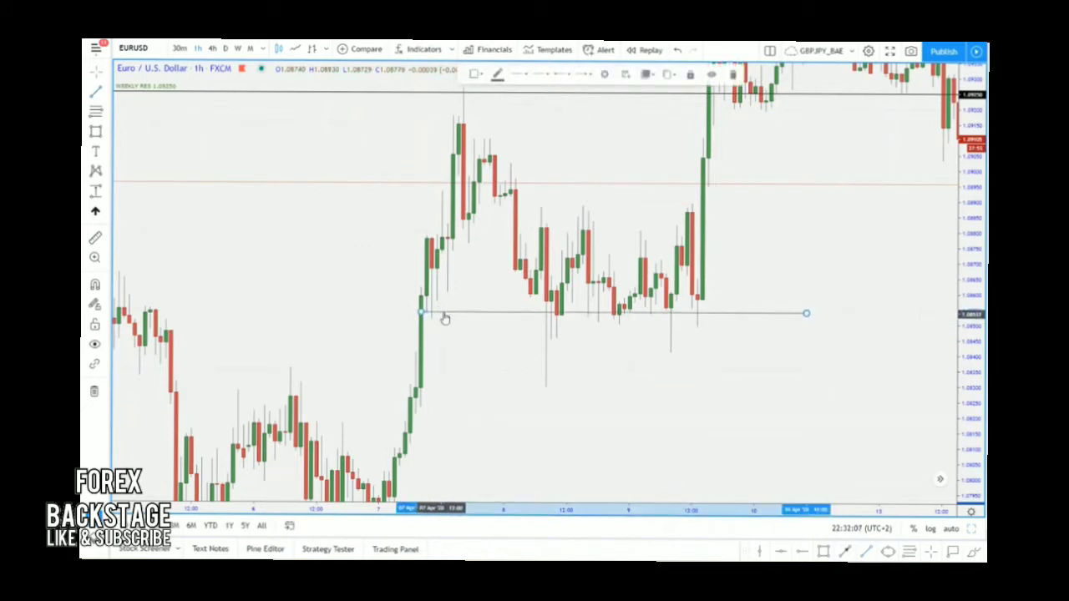
left_click(423, 310)
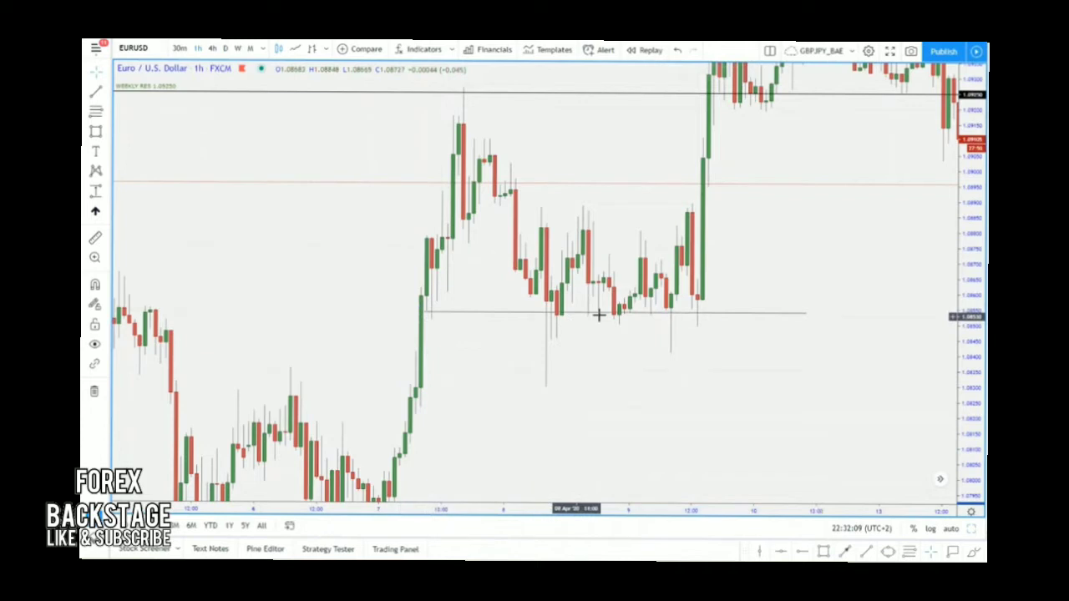
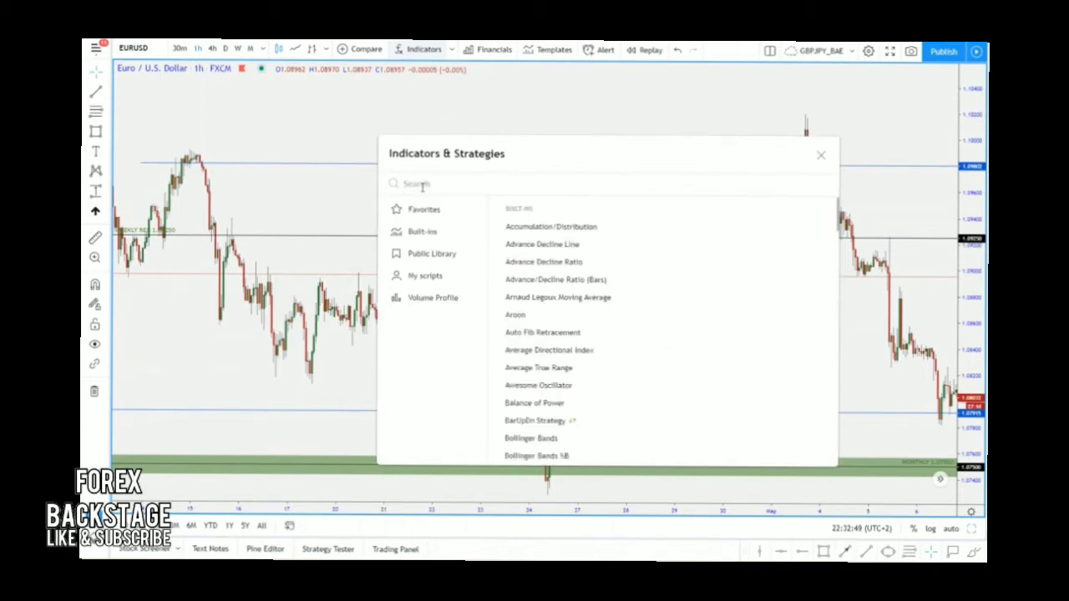
type("ema")
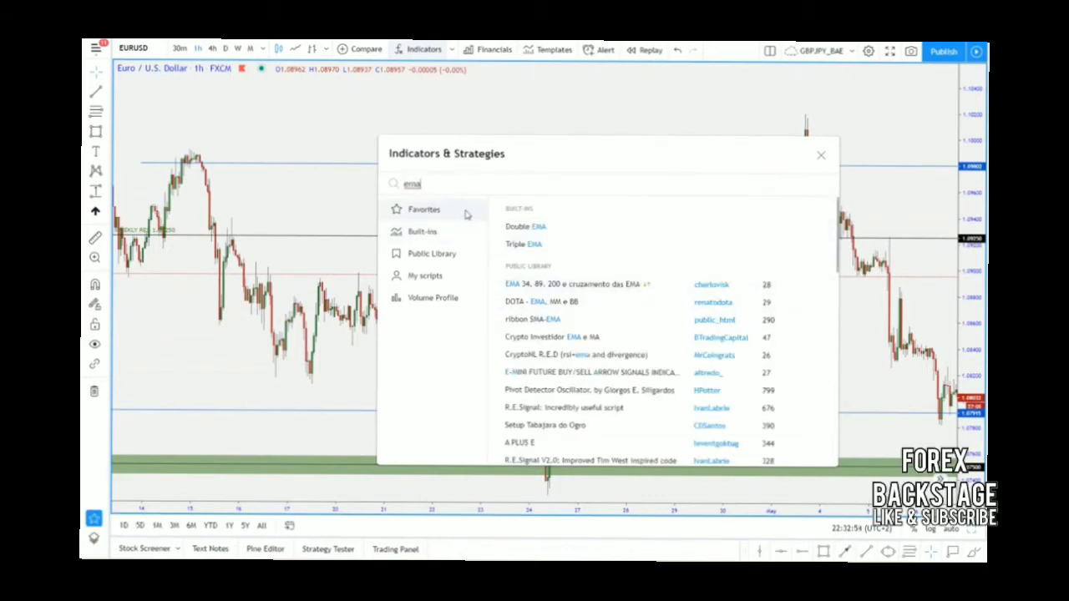
key("BackSpace")
key("BackSpace")
key("BackSpace")
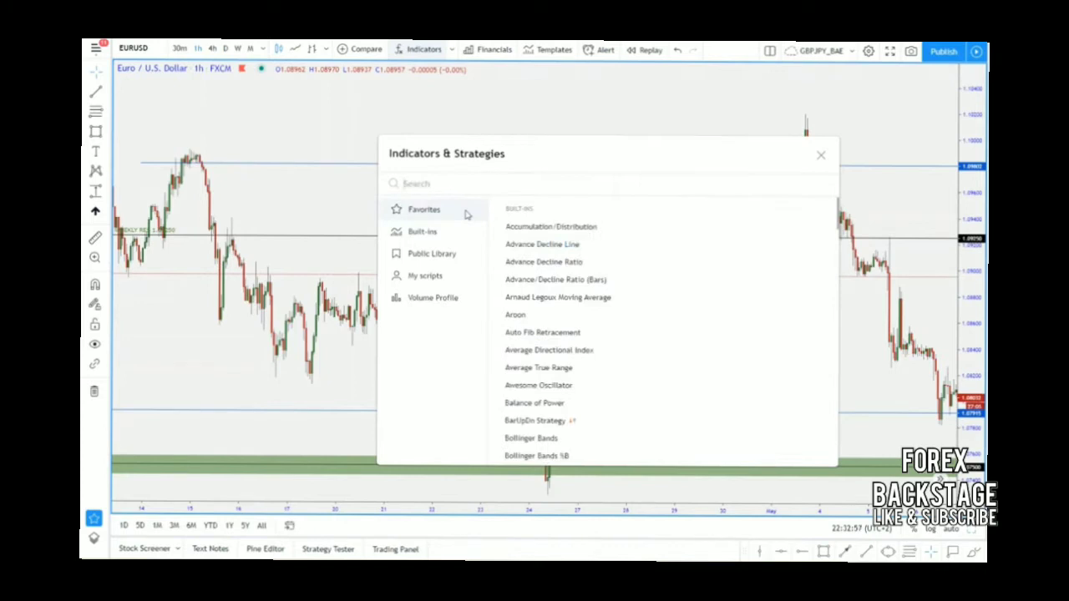
Search the indicators for "moving average" and add Moving Average Exponential to the chart twice.
type("mo")
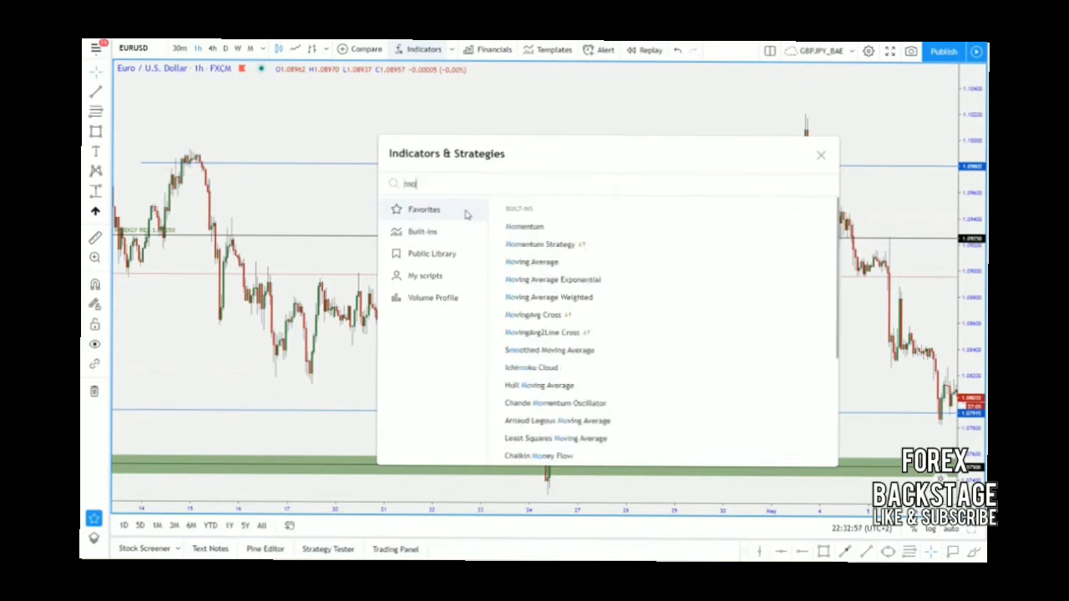
type("ving average")
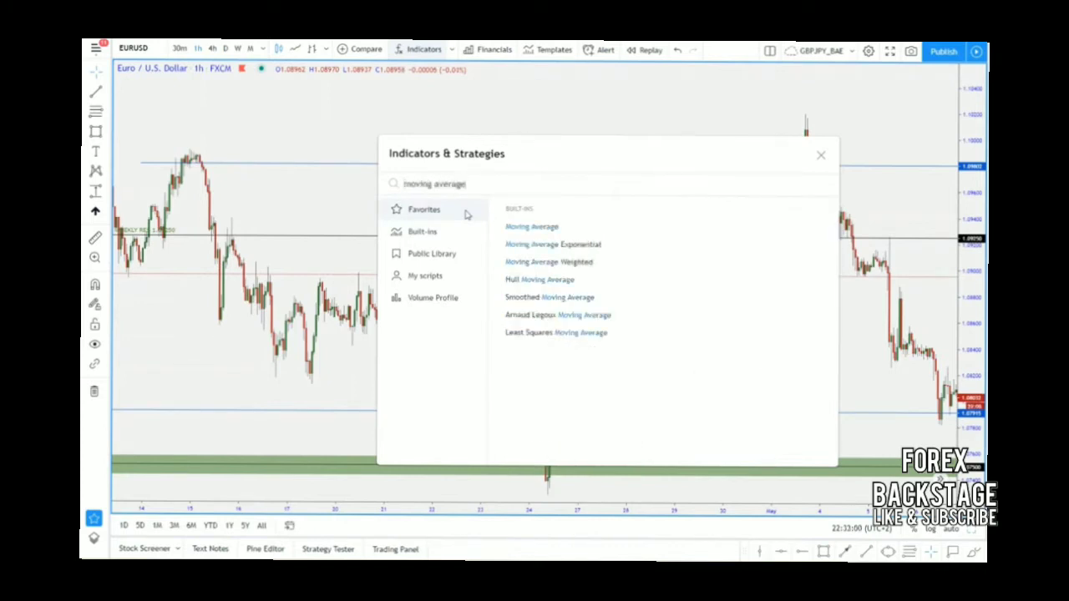
left_click(544, 244)
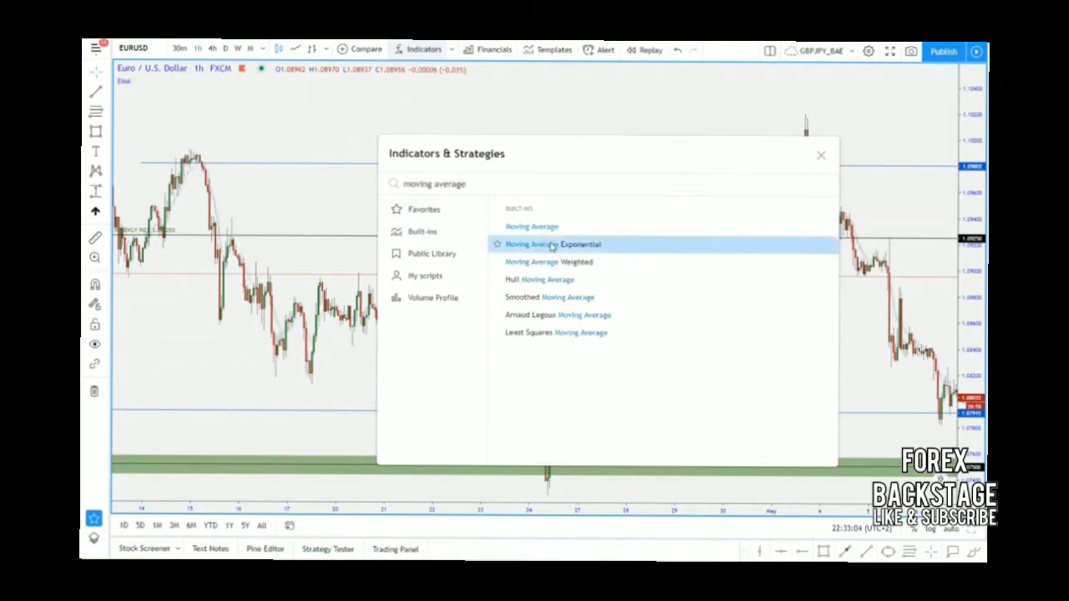
left_click(551, 245)
left_click(556, 248)
left_click(821, 156)
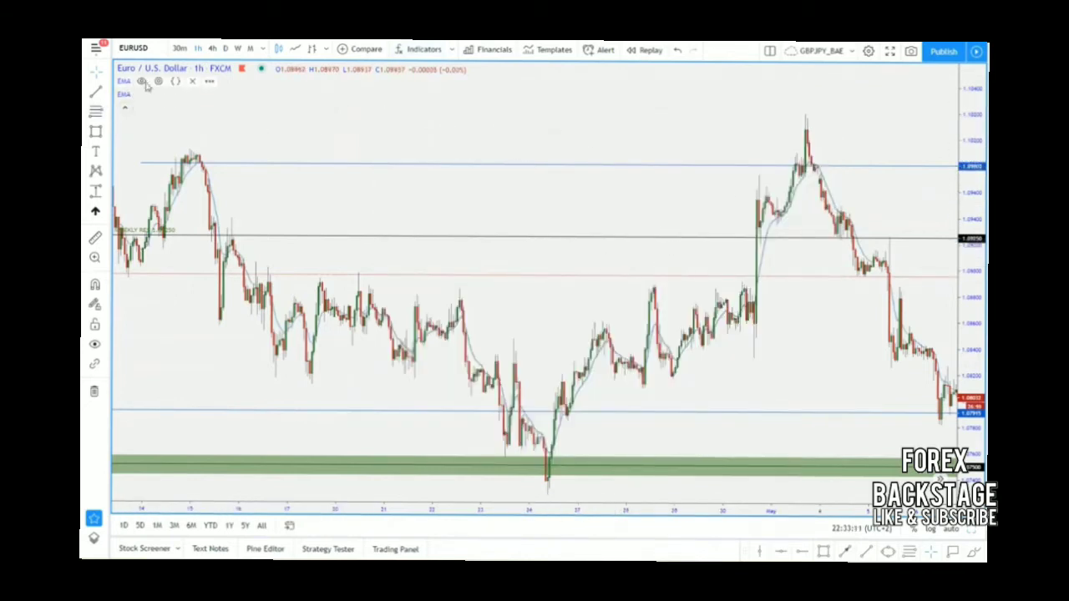
Change the first EMA's line colour to red.
left_click(157, 82)
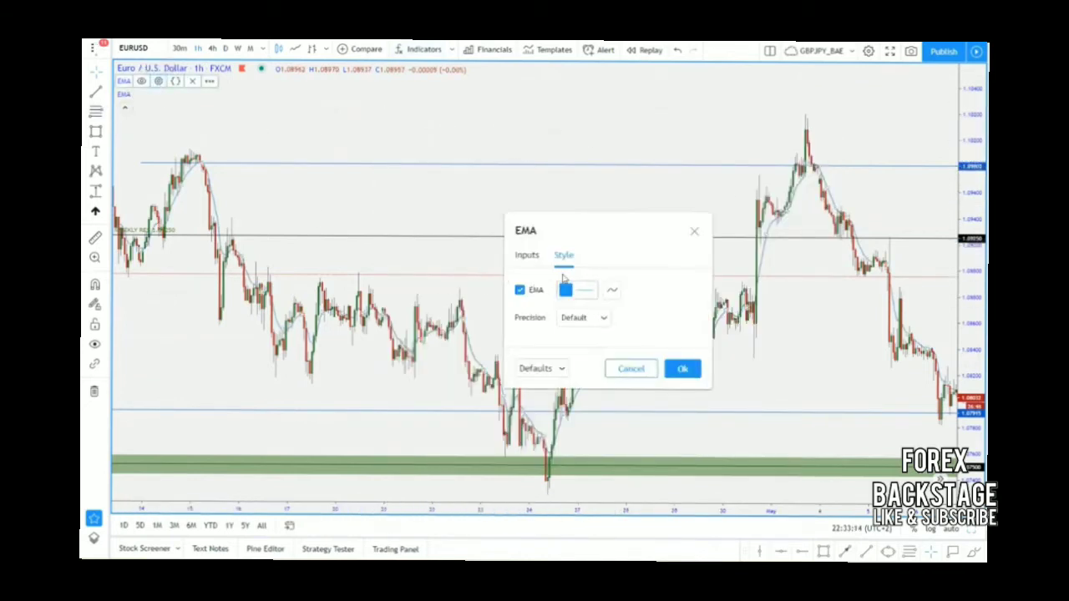
left_click(526, 255)
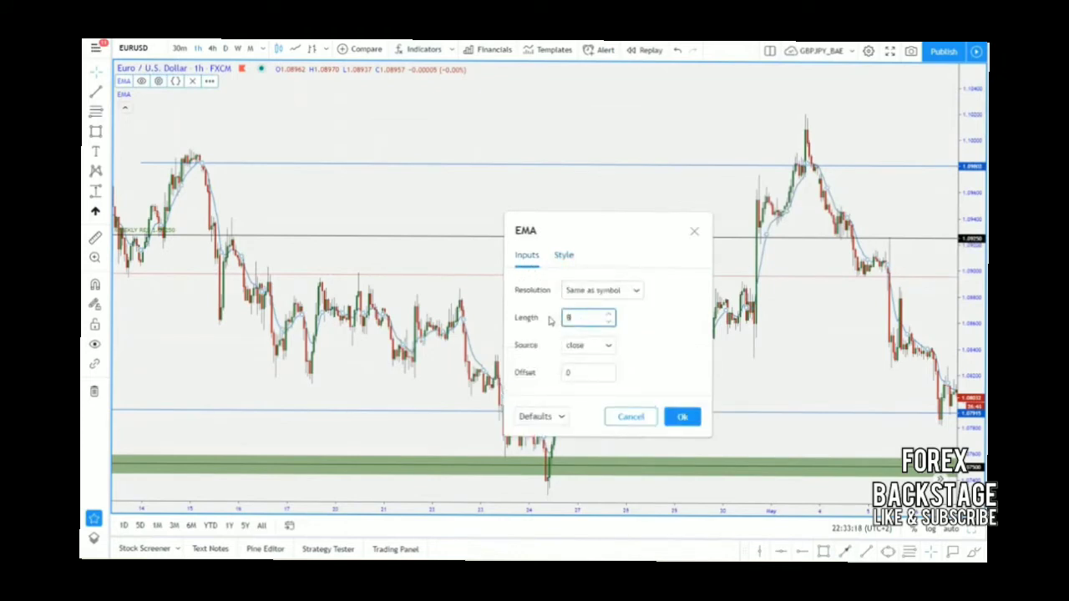
left_click(562, 256)
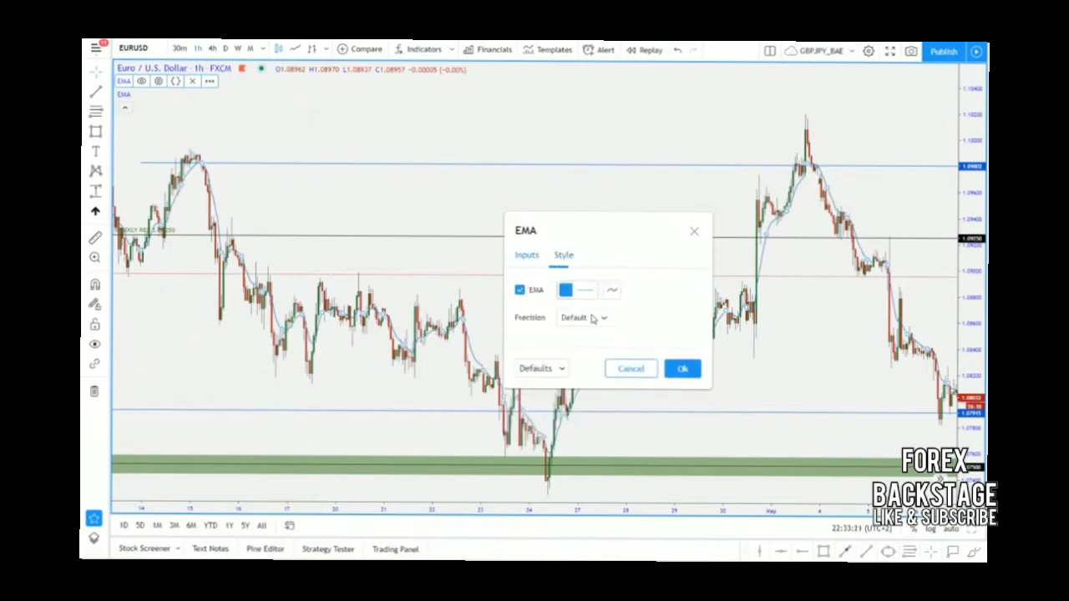
left_click(576, 290)
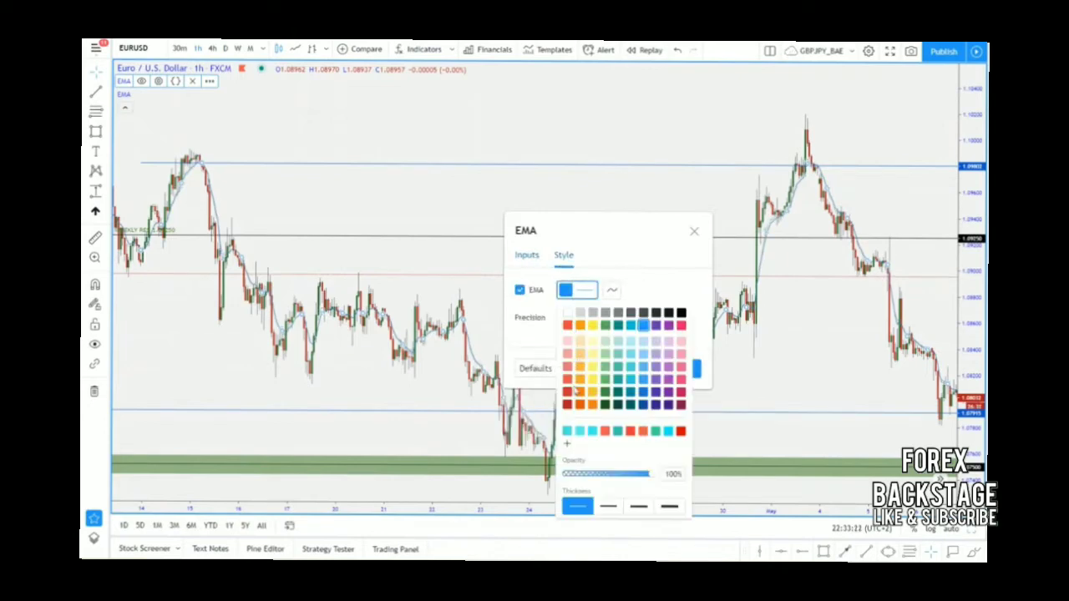
left_click(653, 281)
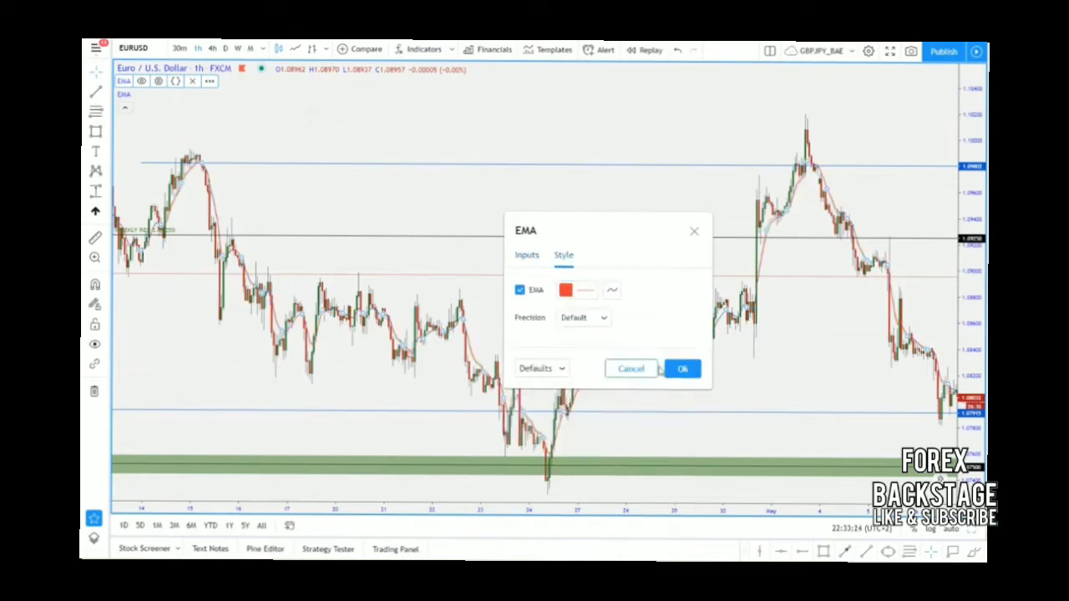
left_click(677, 370)
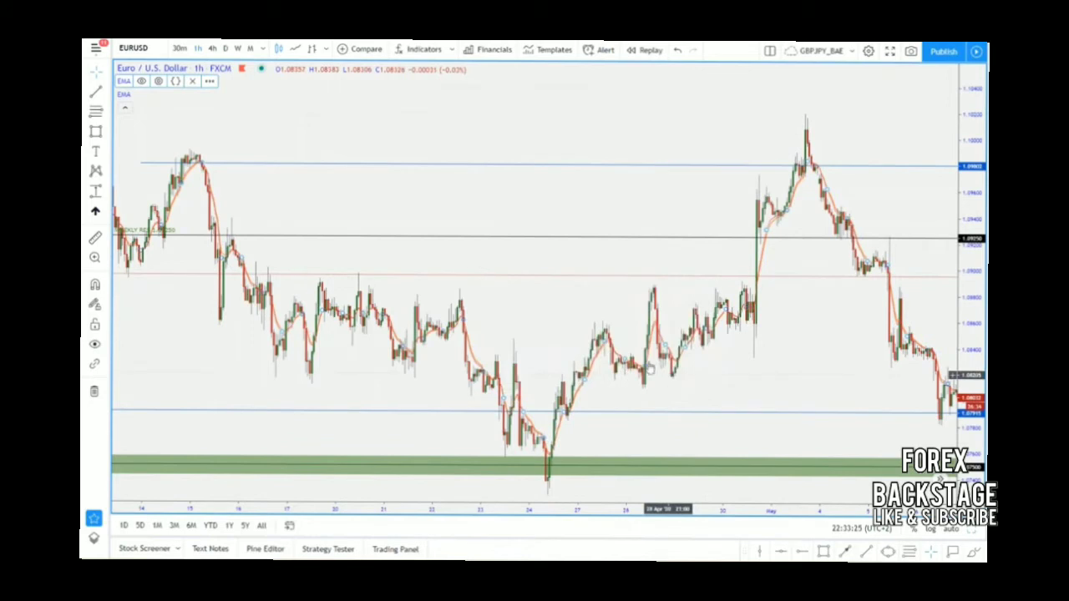
Set the second EMA's length to 18 and its line colour to blue.
mouse_move(125, 101)
left_click(158, 95)
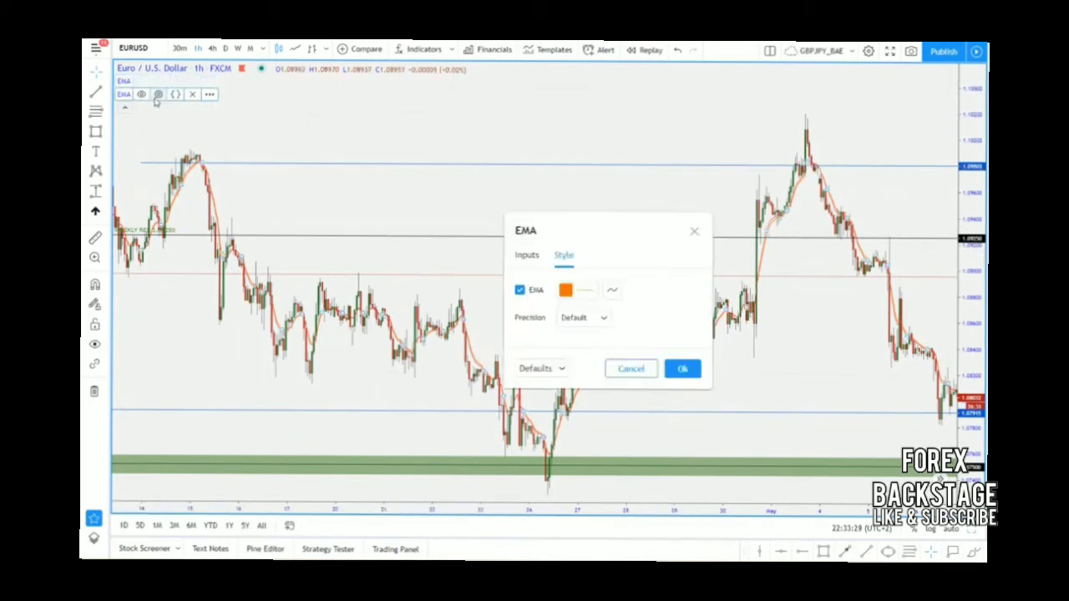
left_click(524, 255)
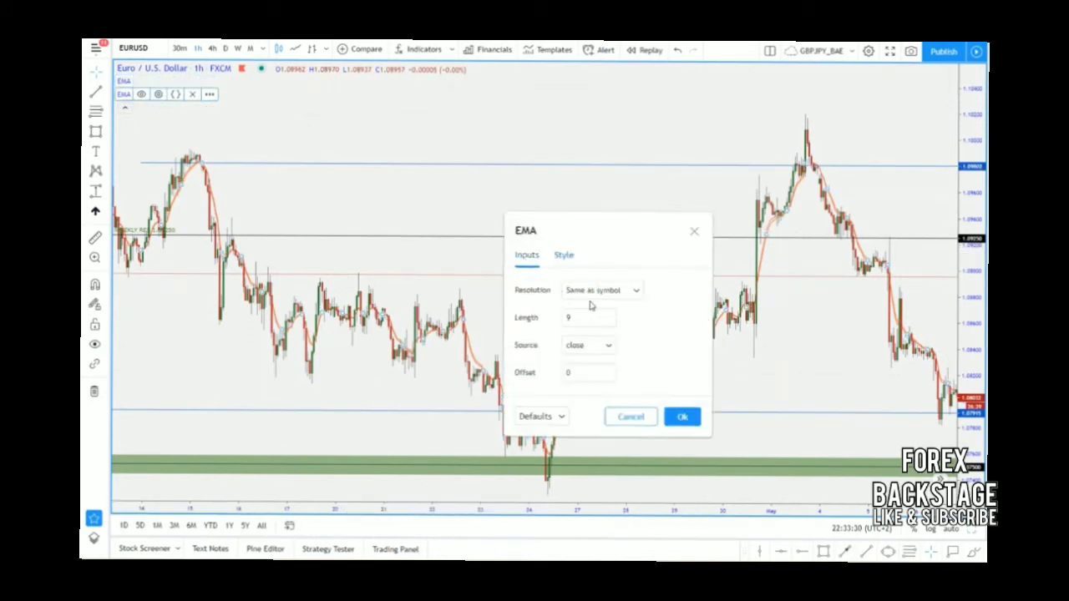
left_click(633, 293)
left_click(628, 315)
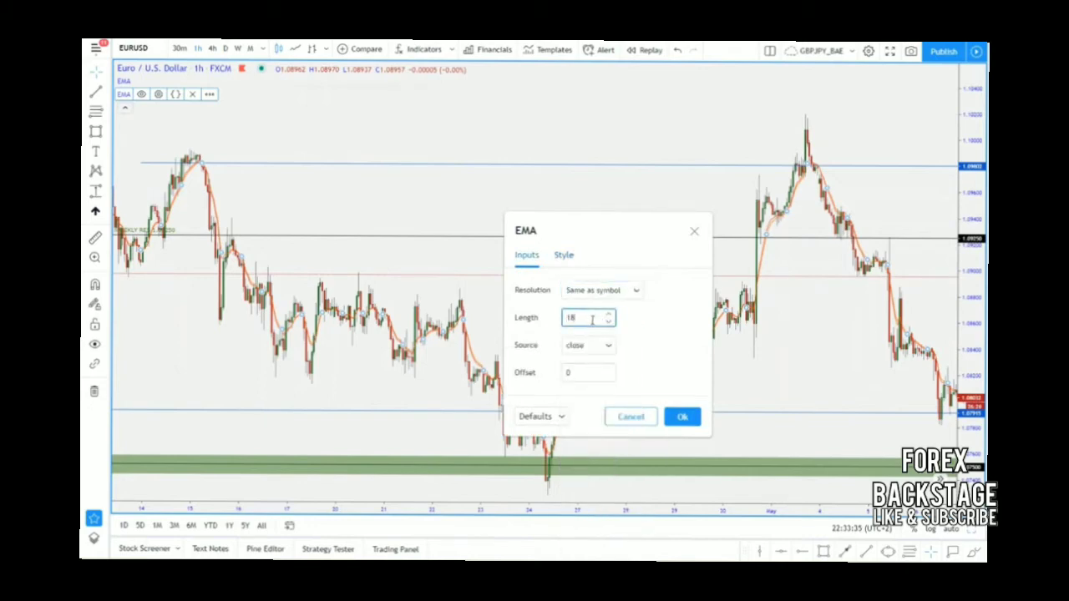
left_click(561, 254)
left_click(576, 290)
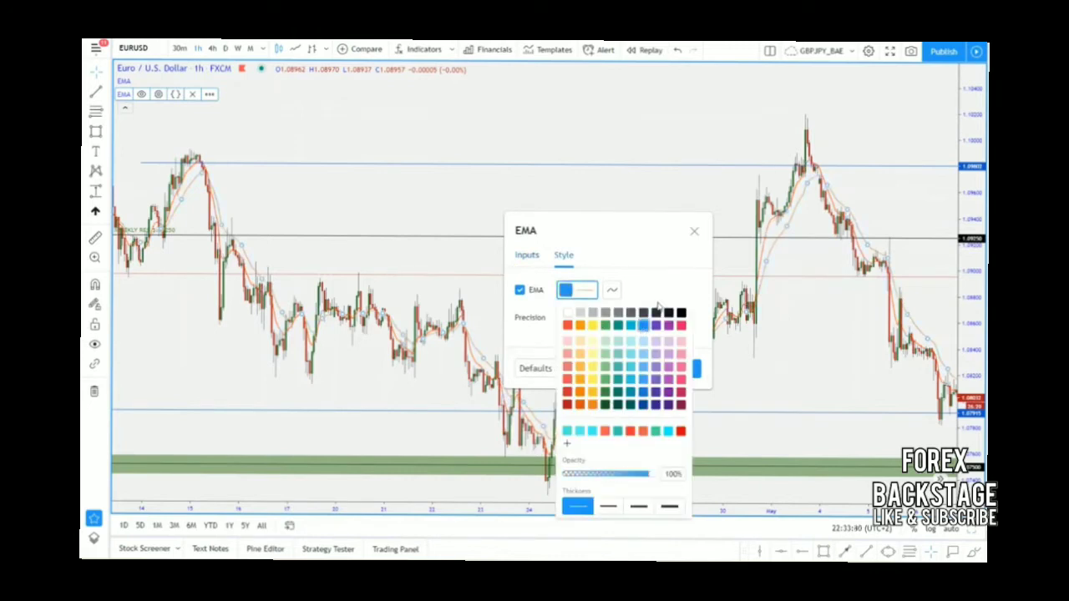
left_click(668, 272)
left_click(685, 369)
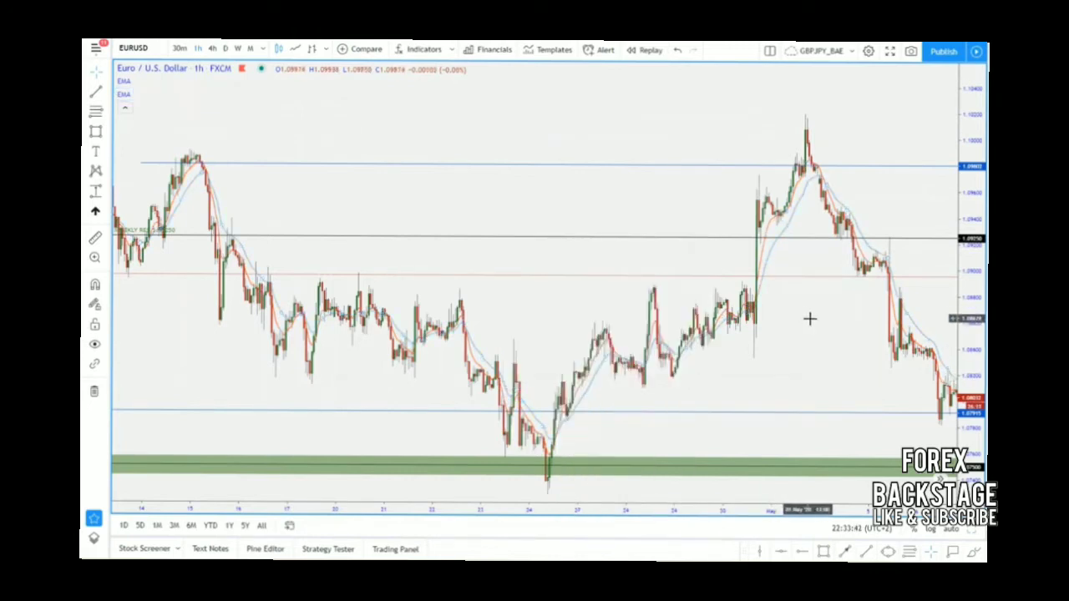
Change the 18-period EMA's line to a darker blue.
left_click_drag(811, 317, 475, 278)
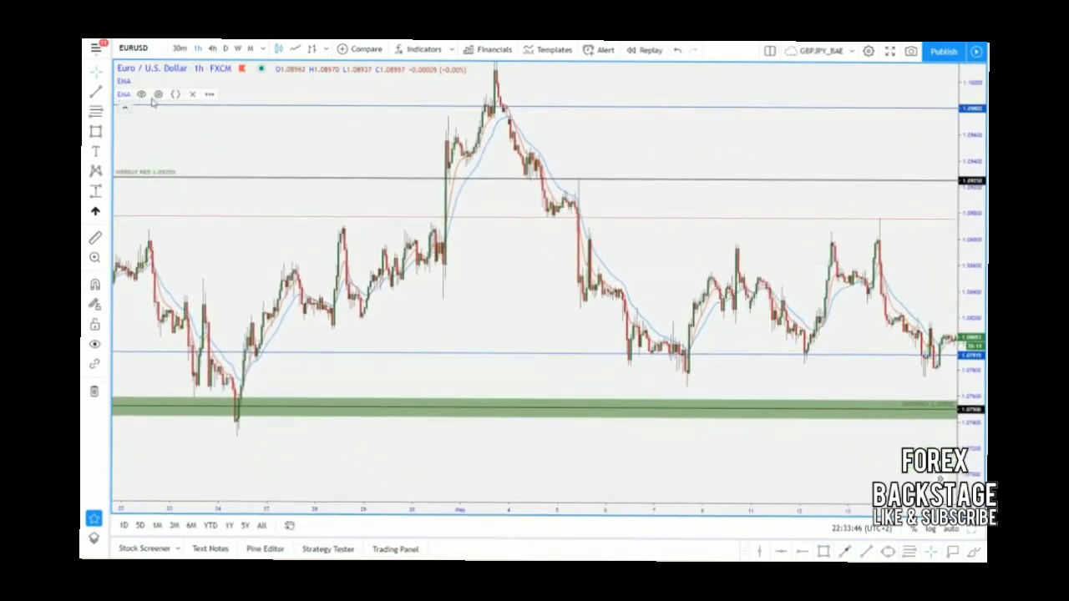
left_click(157, 94)
left_click(574, 293)
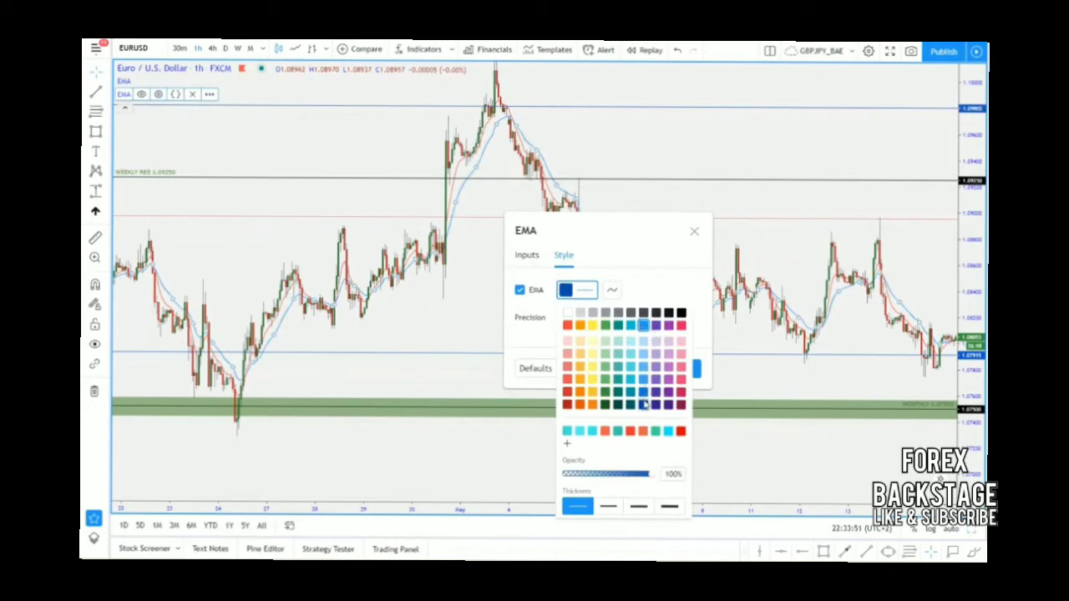
left_click(646, 294)
left_click(682, 374)
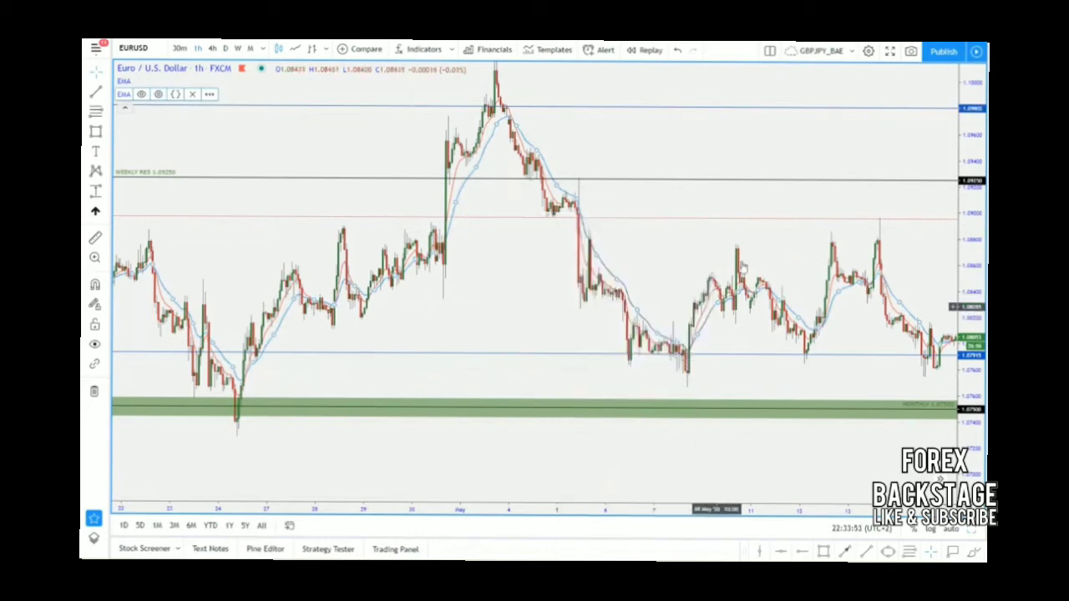
Examine how the two EMAs follow price from the early-May range to the latest candles on the 1-hour chart.
left_click(742, 247)
left_click_drag(762, 241, 526, 232)
left_click_drag(830, 246, 762, 274)
scroll(762, 273, "up", 10)
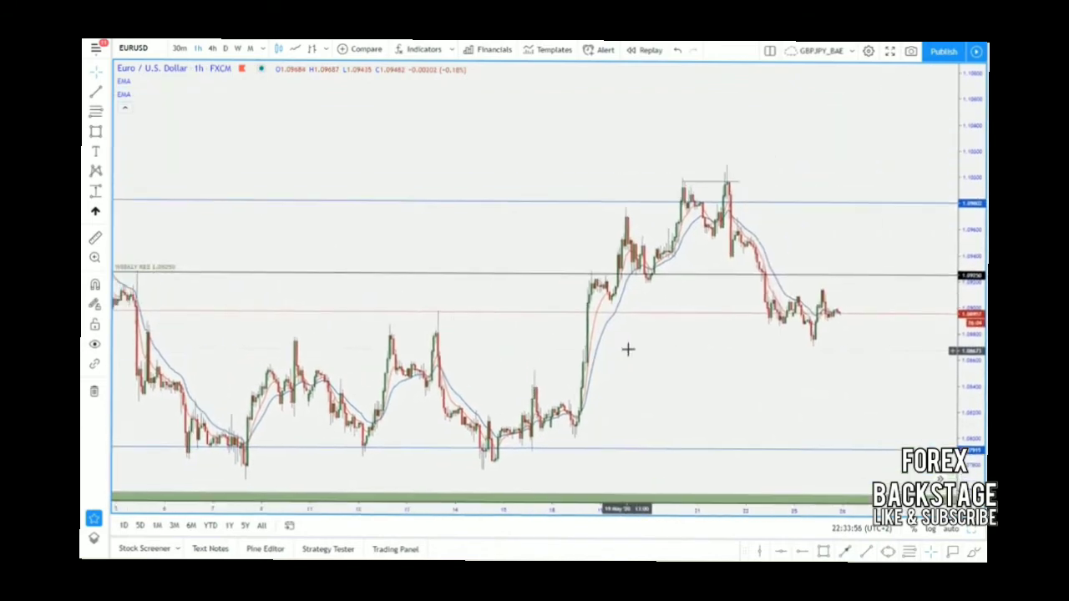
scroll(847, 303, "up", 2)
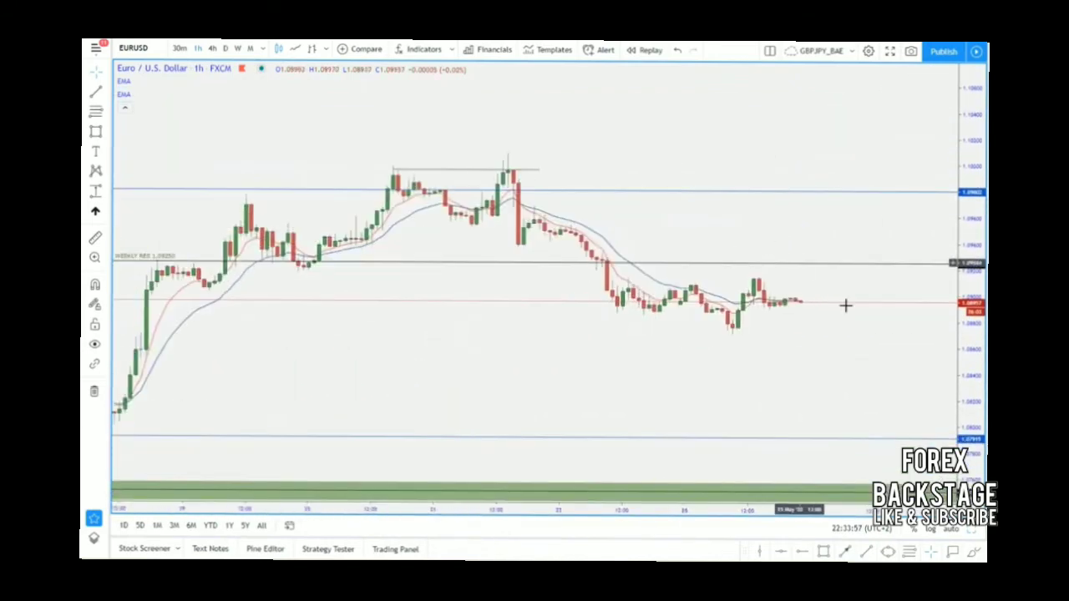
scroll(711, 160, "up", 3)
scroll(711, 160, "up", 5)
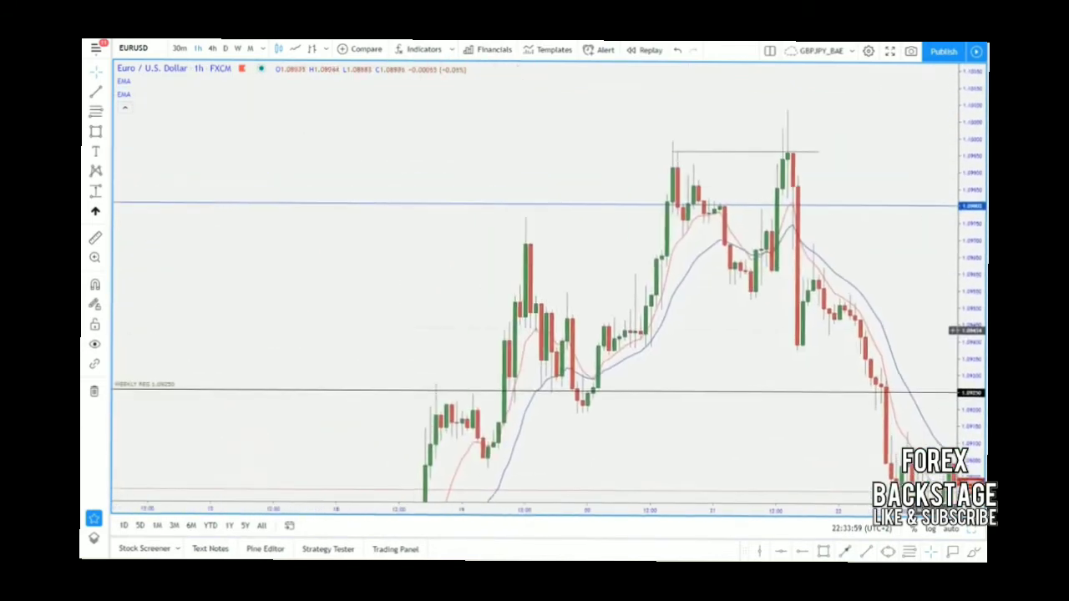
scroll(932, 258, "down", 6)
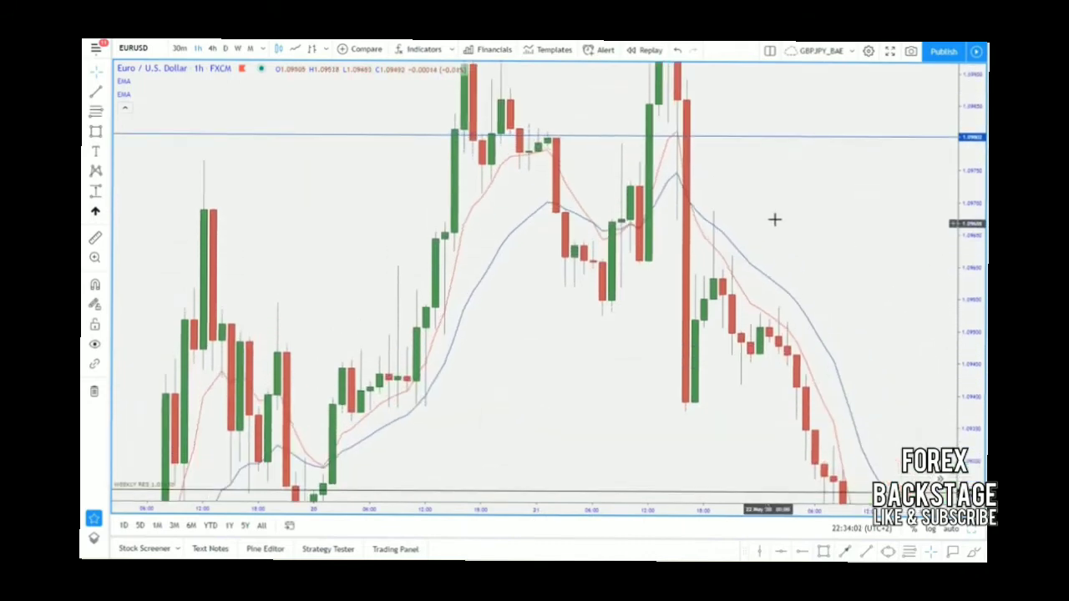
left_click_drag(968, 228, 922, 460)
left_click_drag(846, 394, 787, 338)
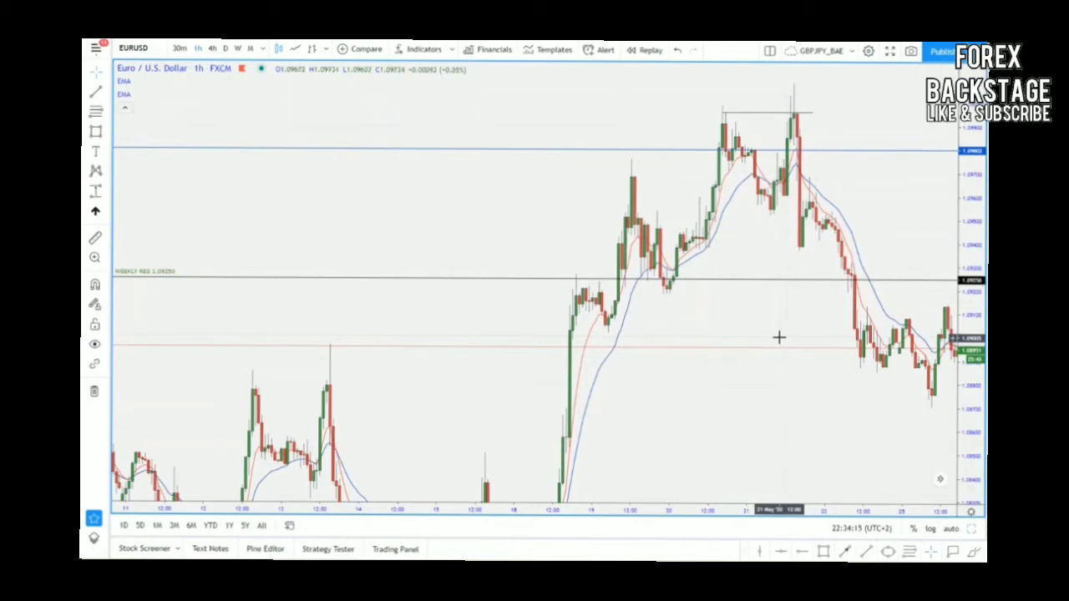
scroll(779, 337, "up", 4)
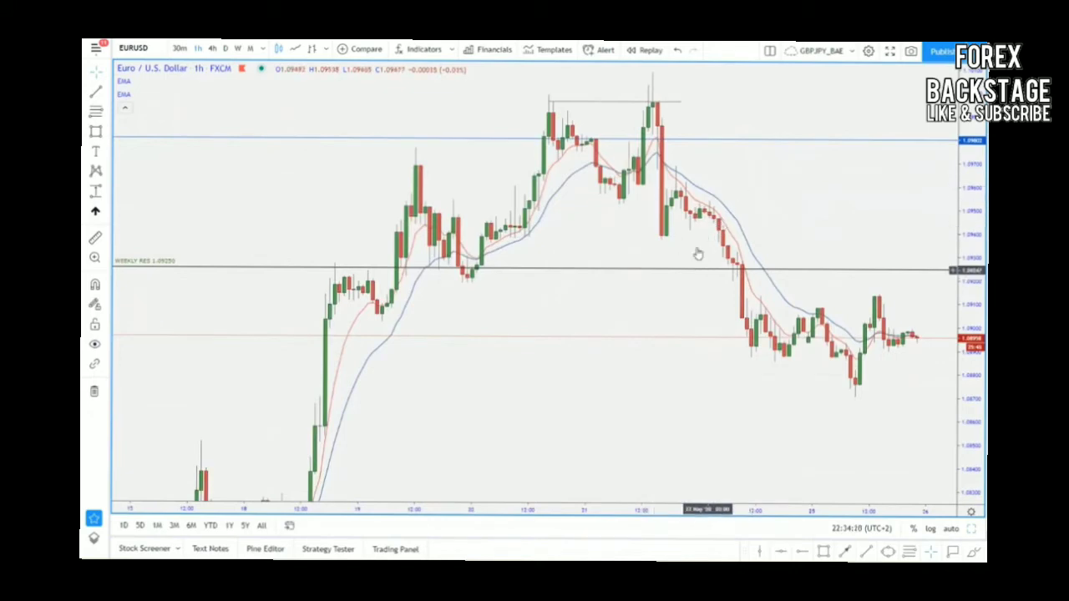
left_click_drag(659, 370, 794, 303)
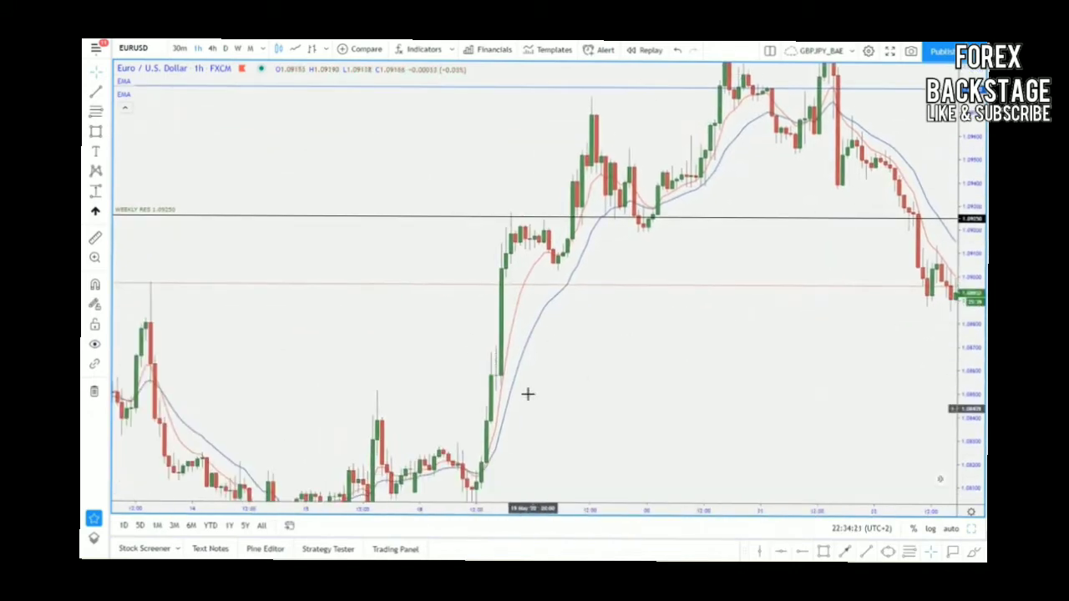
Draw a short trend line across the 18 May EMA crossover before the rally, and delete it again.
scroll(533, 395, "down", 7)
left_click_drag(764, 446, 782, 329)
left_click_drag(862, 341, 935, 323)
left_click_drag(975, 430, 962, 224)
left_click_drag(874, 308, 896, 187)
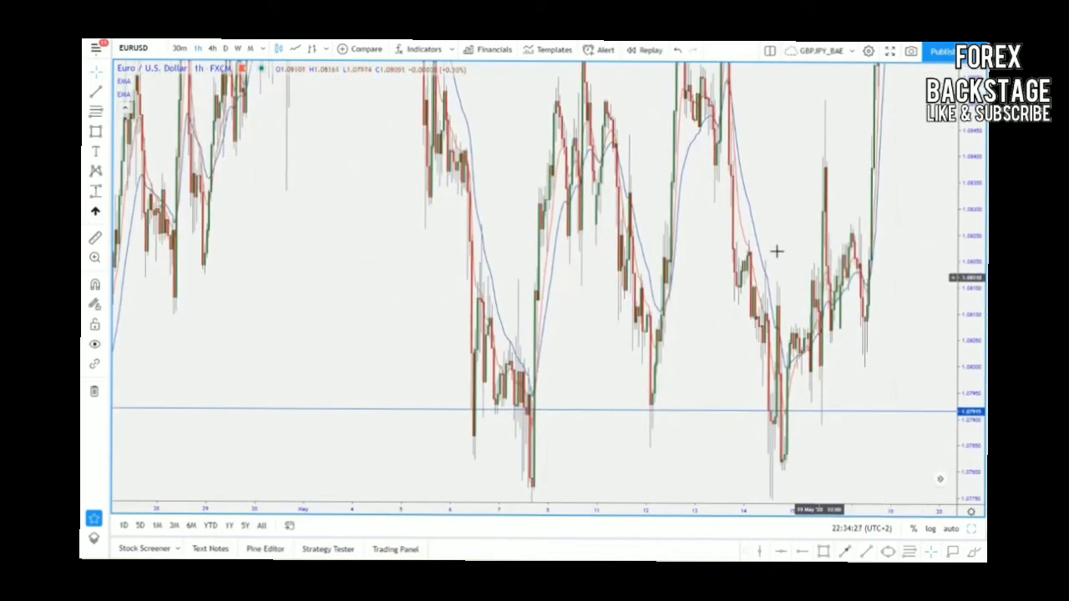
scroll(730, 303, "up", 12)
left_click_drag(639, 293, 954, 385)
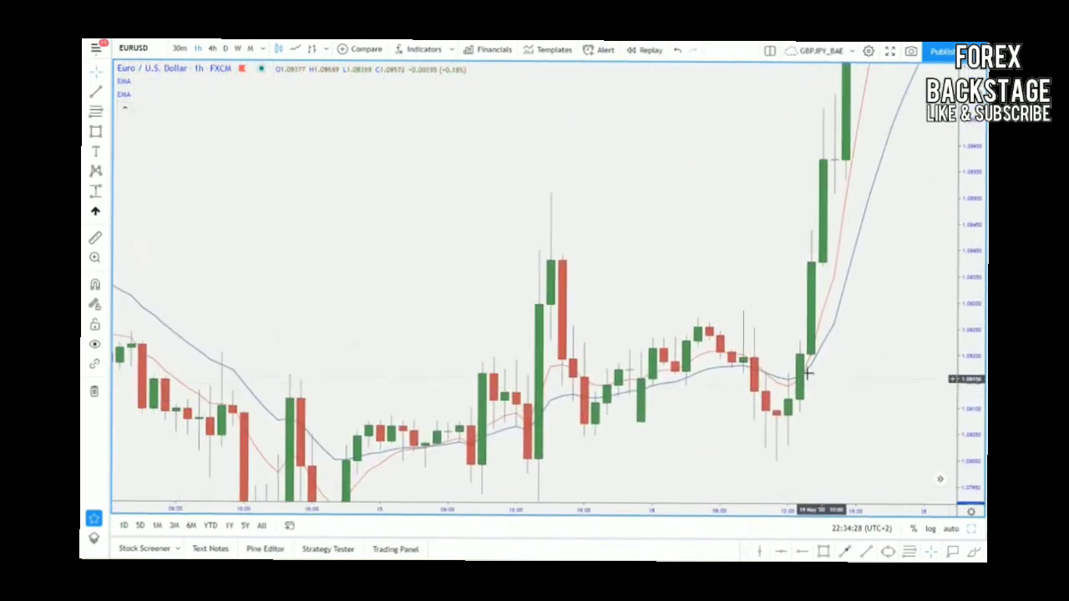
scroll(806, 375, "up", 2)
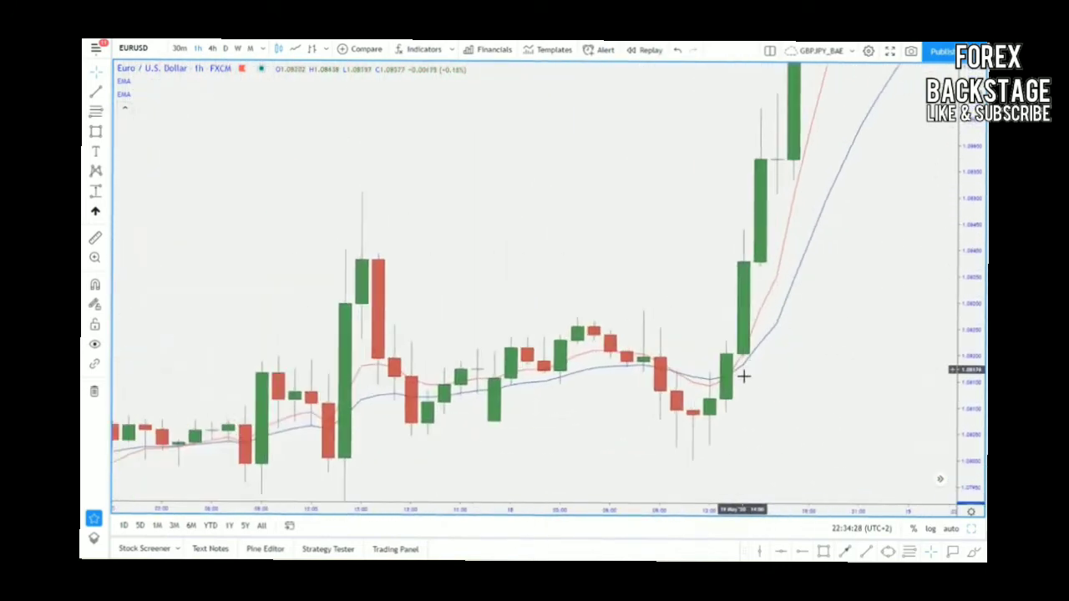
left_click(865, 553)
left_click(759, 396)
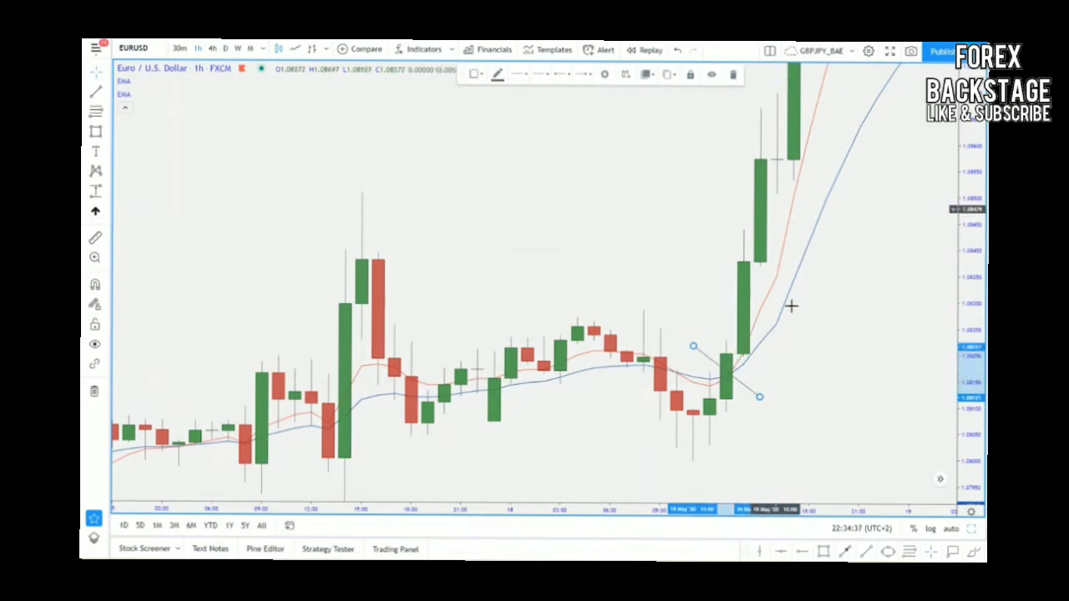
scroll(851, 437, "down", 3)
left_click(733, 78)
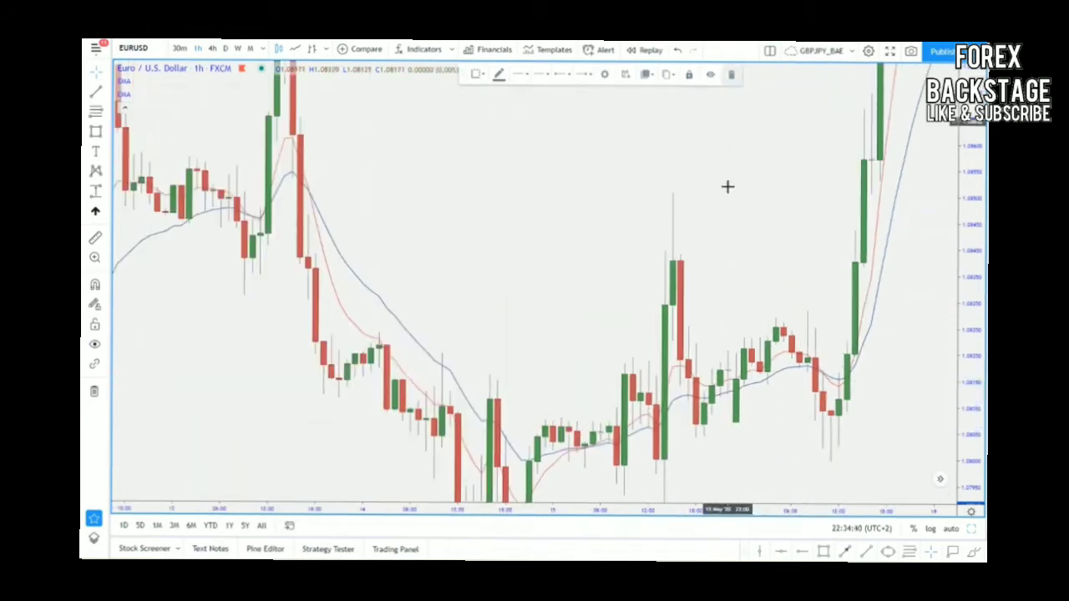
Switch to the 4-hour timeframe and examine the EMA crossovers between the range's upper and lower levels.
left_click_drag(788, 346, 649, 312)
scroll(649, 345, "down", 6)
scroll(819, 378, "down", 5)
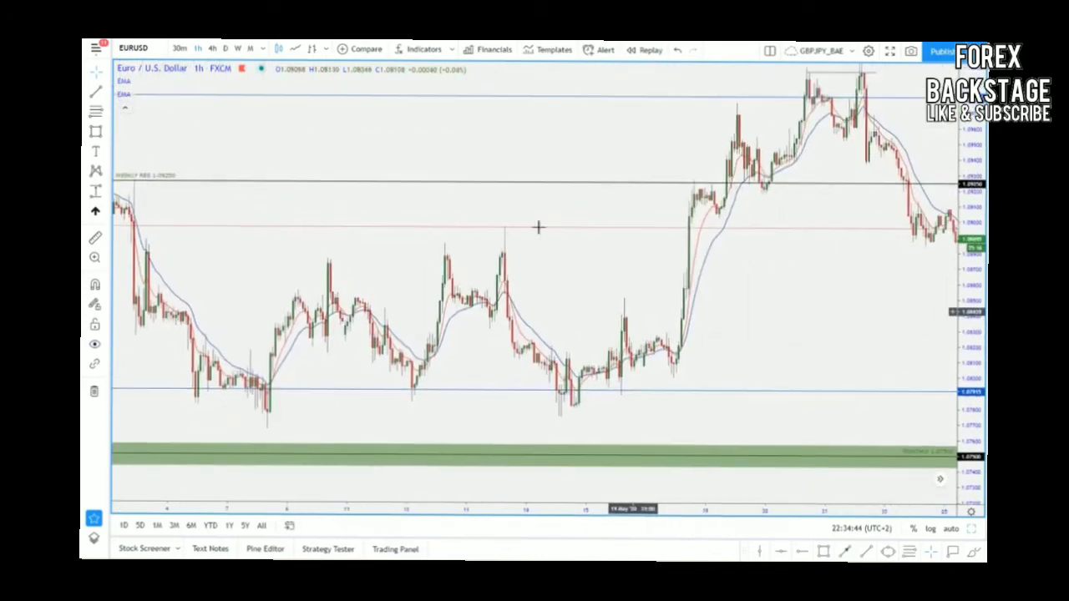
left_click(212, 49)
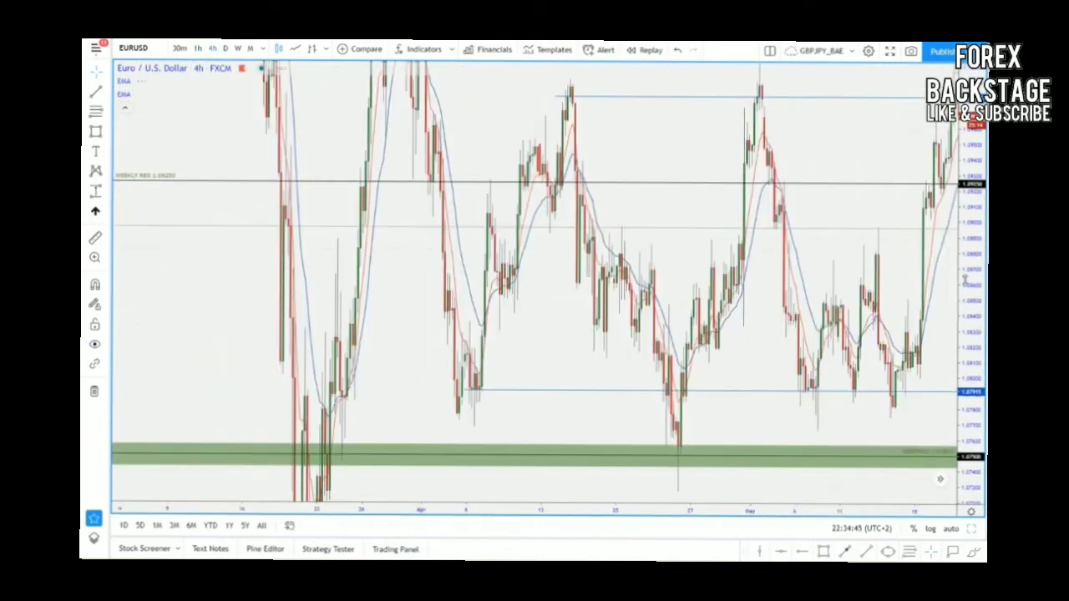
left_click_drag(907, 286, 678, 344)
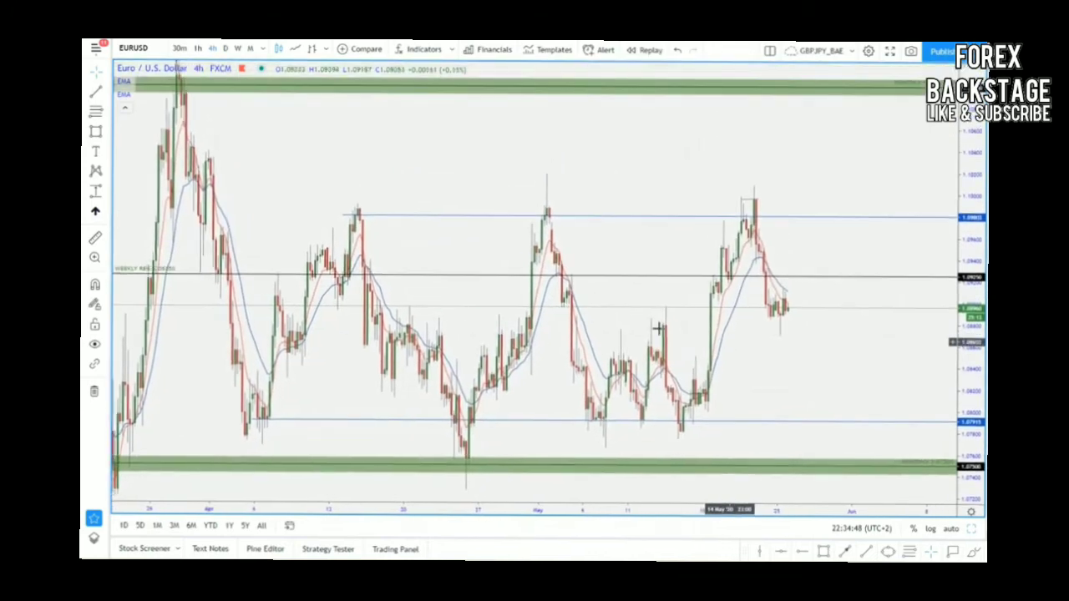
left_click_drag(613, 322, 911, 245)
scroll(477, 266, "up", 4)
scroll(477, 266, "up", 3)
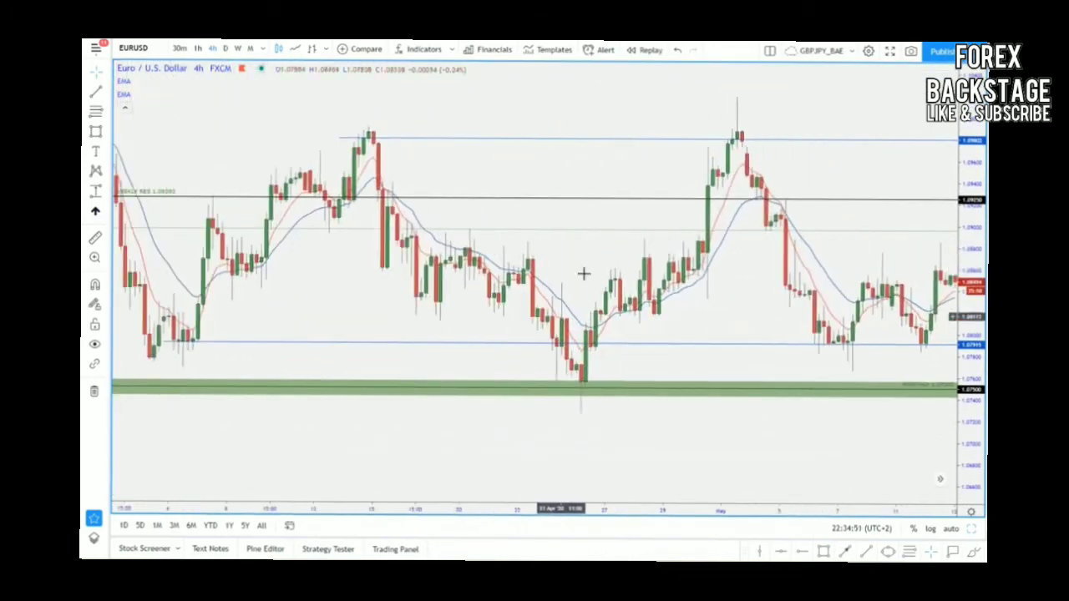
left_click_drag(571, 266, 642, 276)
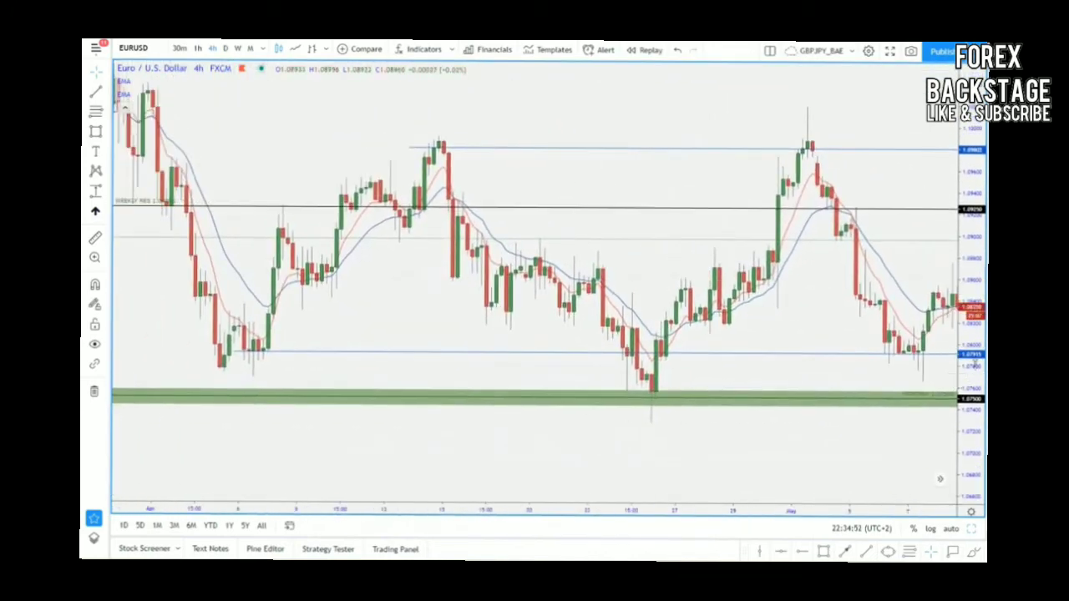
left_click_drag(975, 364, 972, 257)
left_click_drag(791, 262, 643, 295)
left_click_drag(740, 292, 533, 272)
left_click_drag(646, 355, 651, 368)
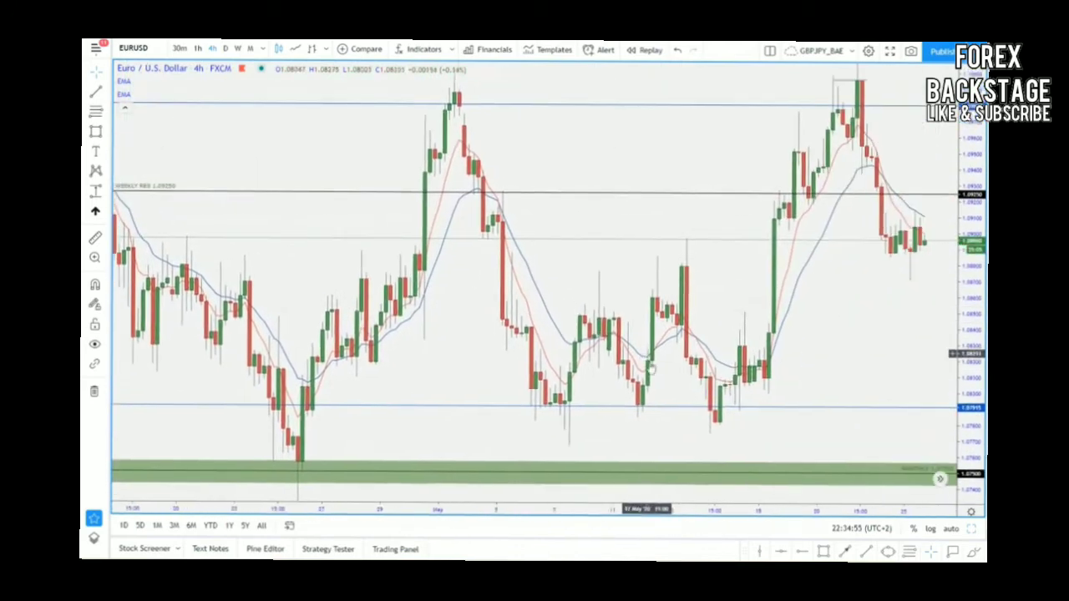
scroll(650, 367, "down", 5)
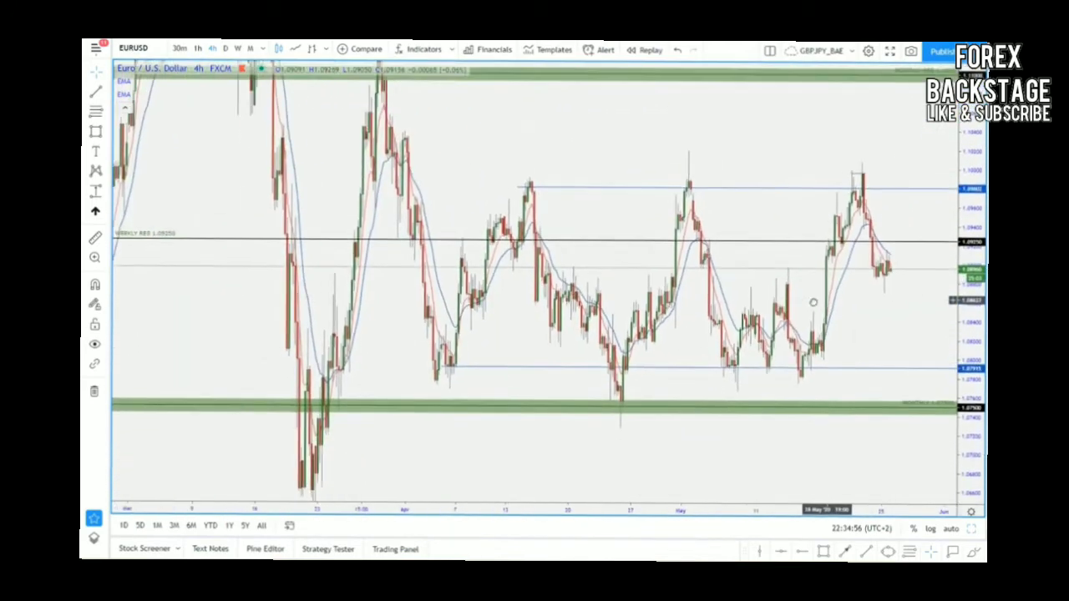
left_click_drag(813, 302, 803, 304)
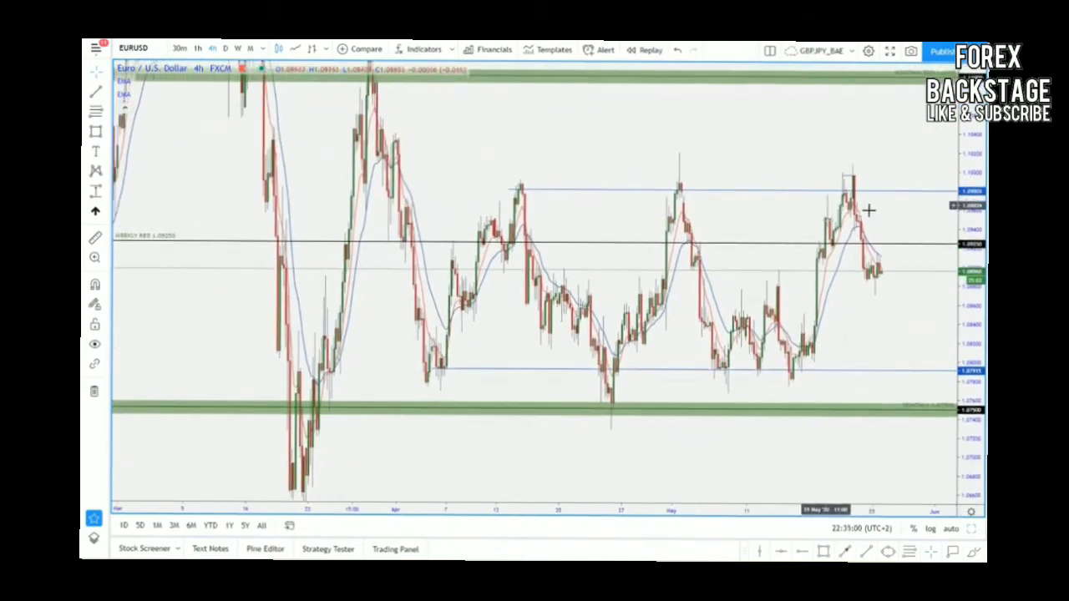
Draw a short rising trend line across the EMA crossover after the latest high on the 4-hour chart.
scroll(835, 293, "up", 3)
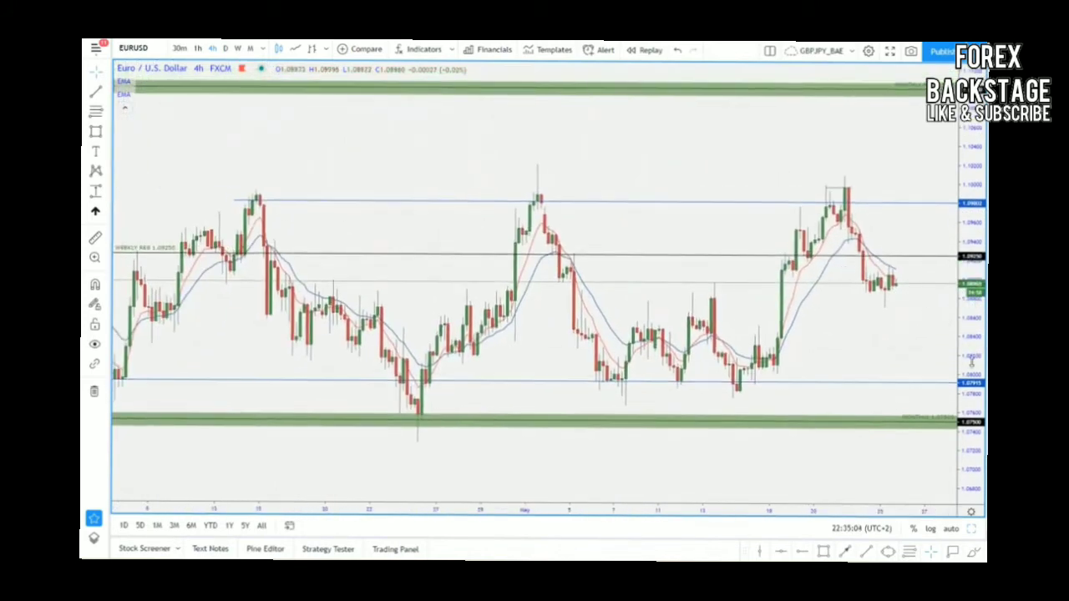
left_click_drag(971, 362, 971, 303)
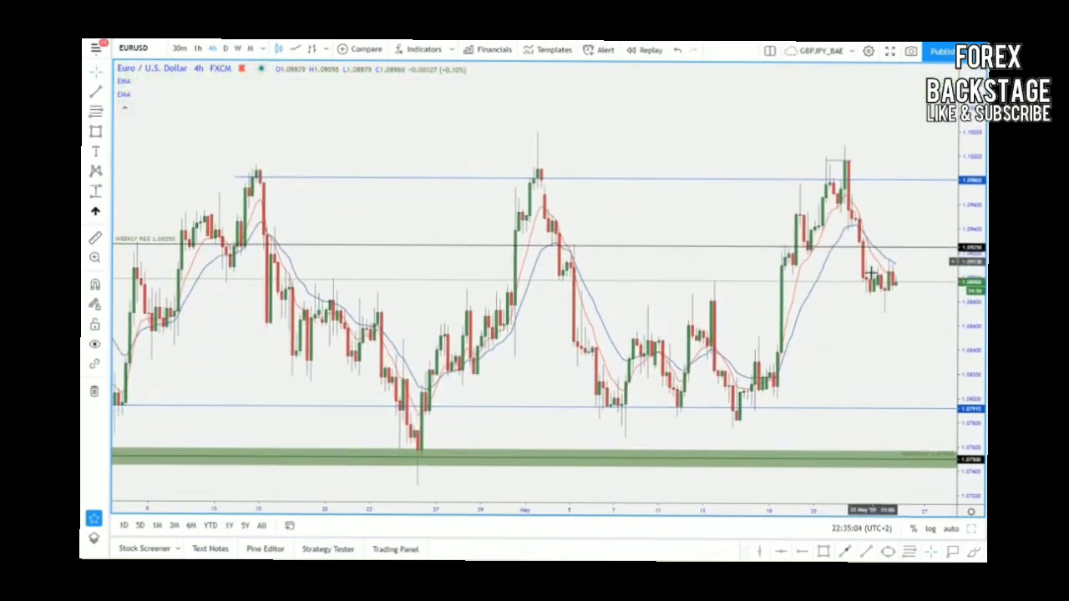
left_click(865, 555)
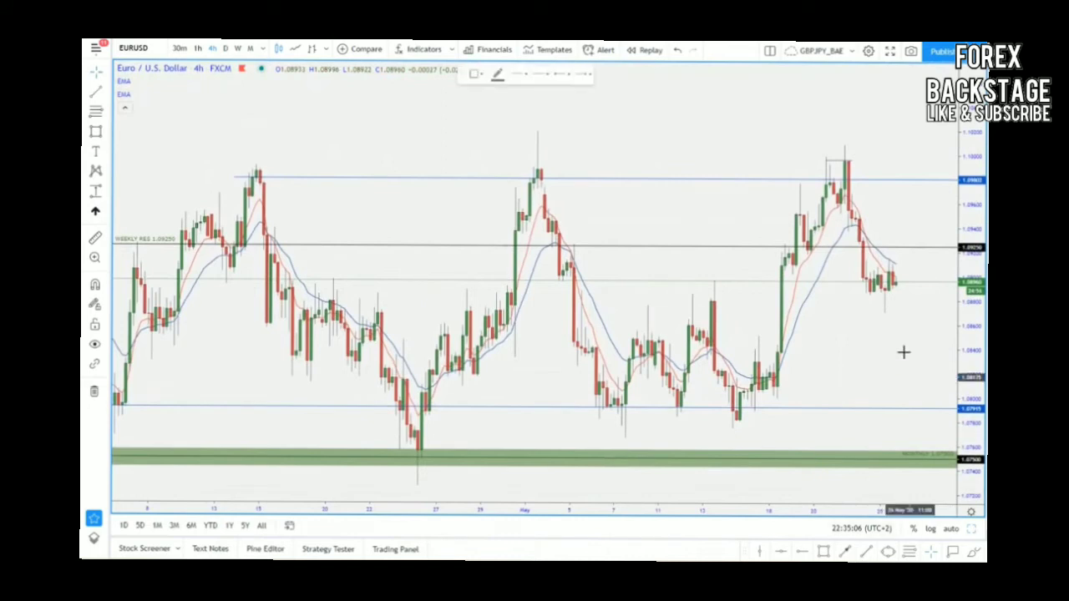
left_click(848, 253)
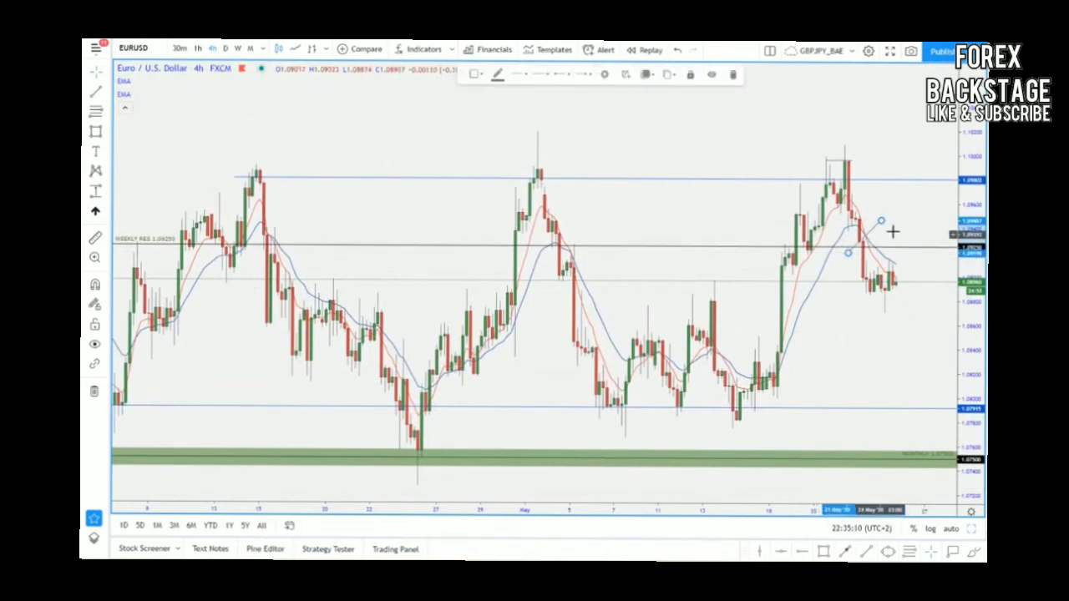
left_click(871, 241)
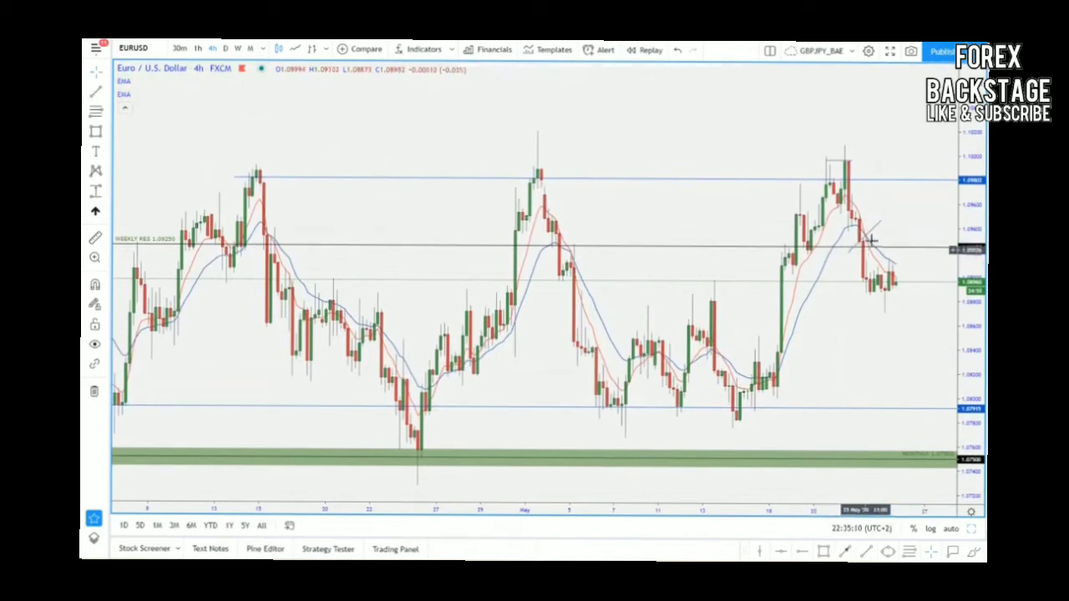
Switch to the 1-hour timeframe and draw a short rising trend line across the EMA crossover after the 21 May high.
left_click(197, 49)
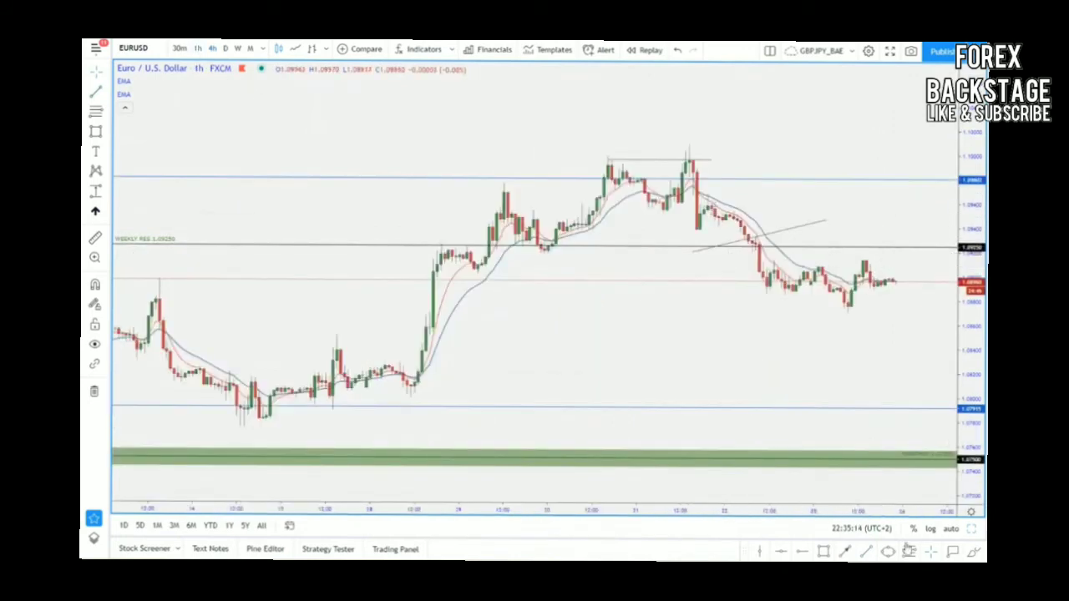
left_click(863, 554)
left_click(708, 186)
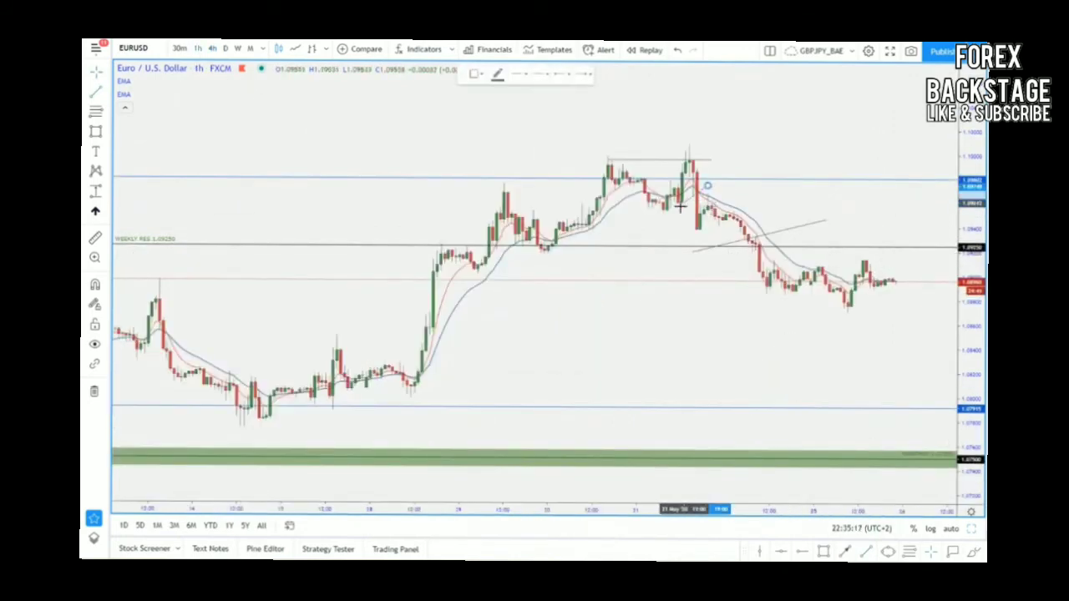
left_click(678, 209)
left_click(763, 209)
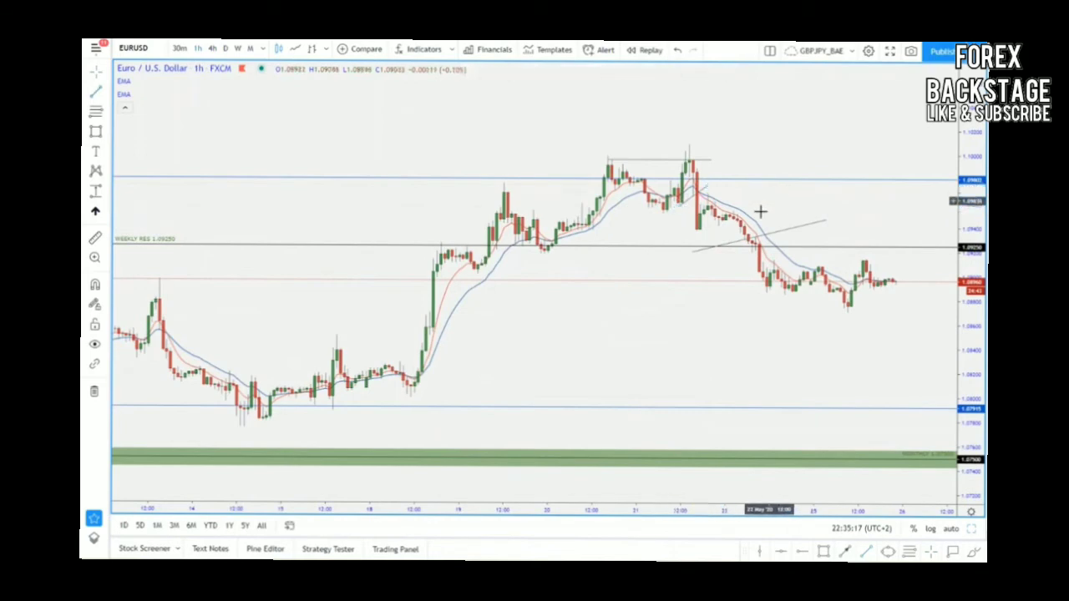
Switch to the 30-minute timeframe and draw a short rising trend line across the EMA crossover just below the peak.
left_click(180, 50)
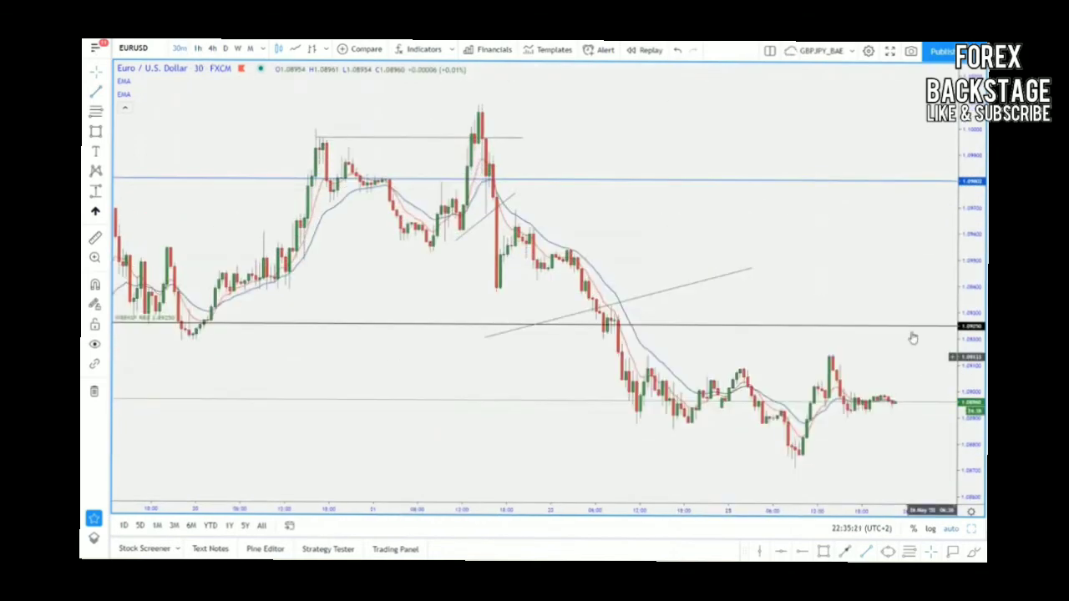
left_click_drag(696, 231, 929, 237)
left_click_drag(969, 426, 960, 103)
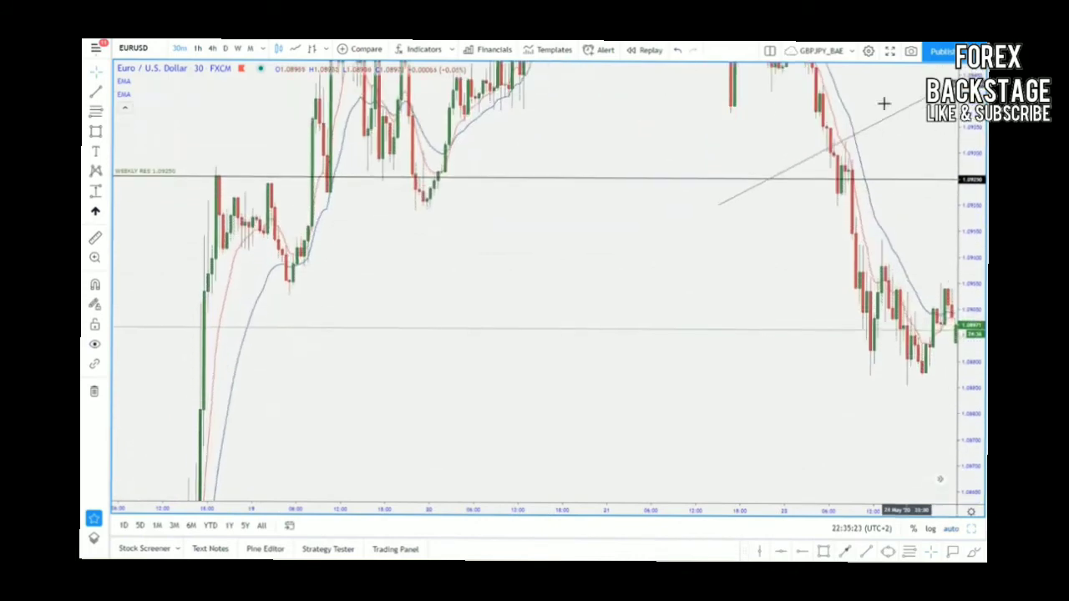
left_click_drag(871, 140, 921, 414)
scroll(684, 281, "up", 6)
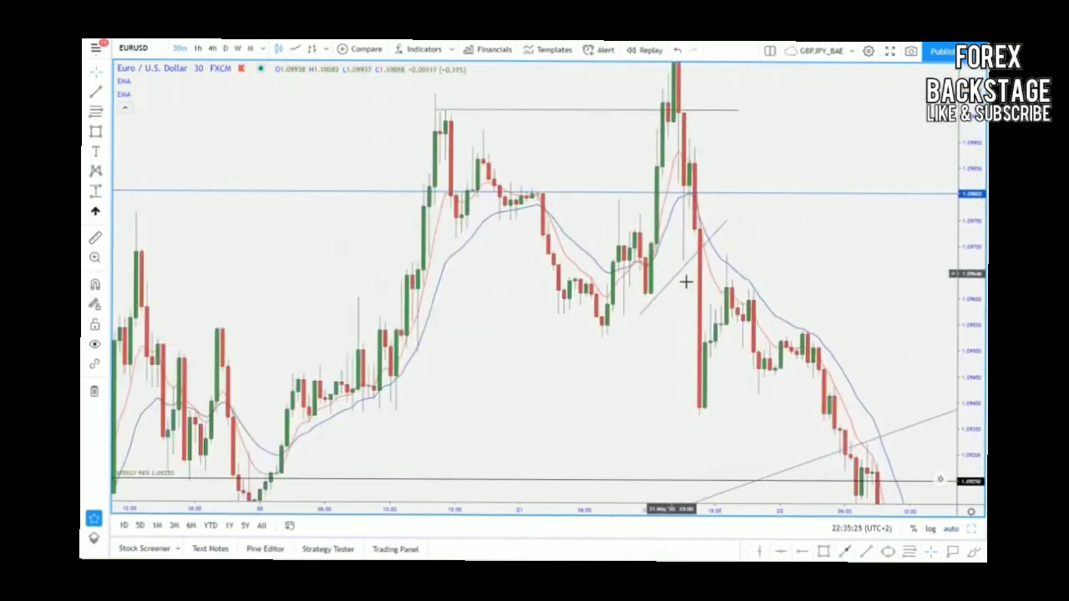
left_click(657, 191)
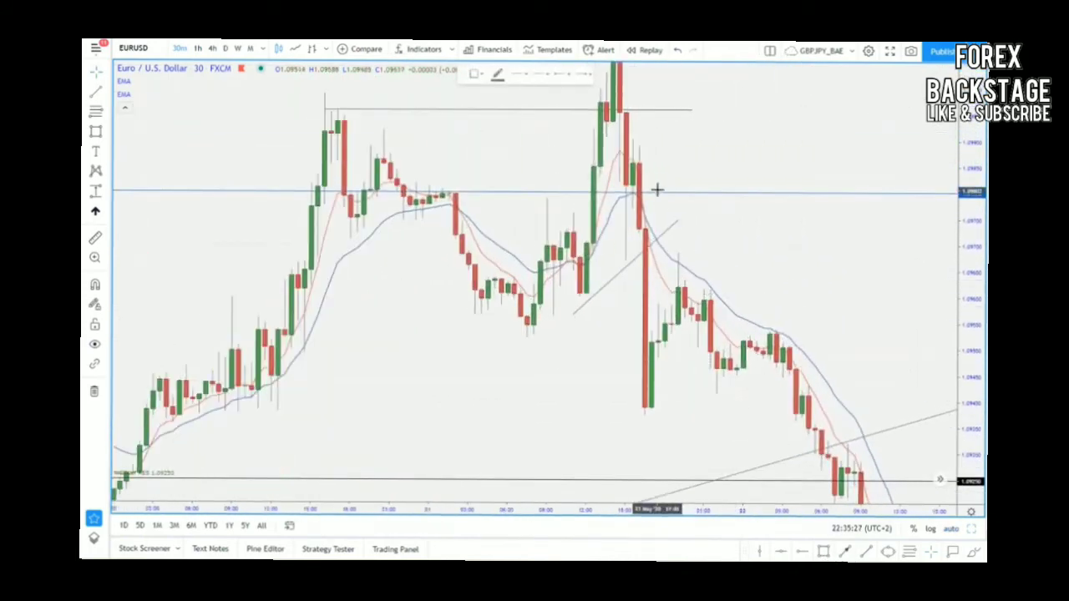
left_click(627, 223)
left_click(670, 203)
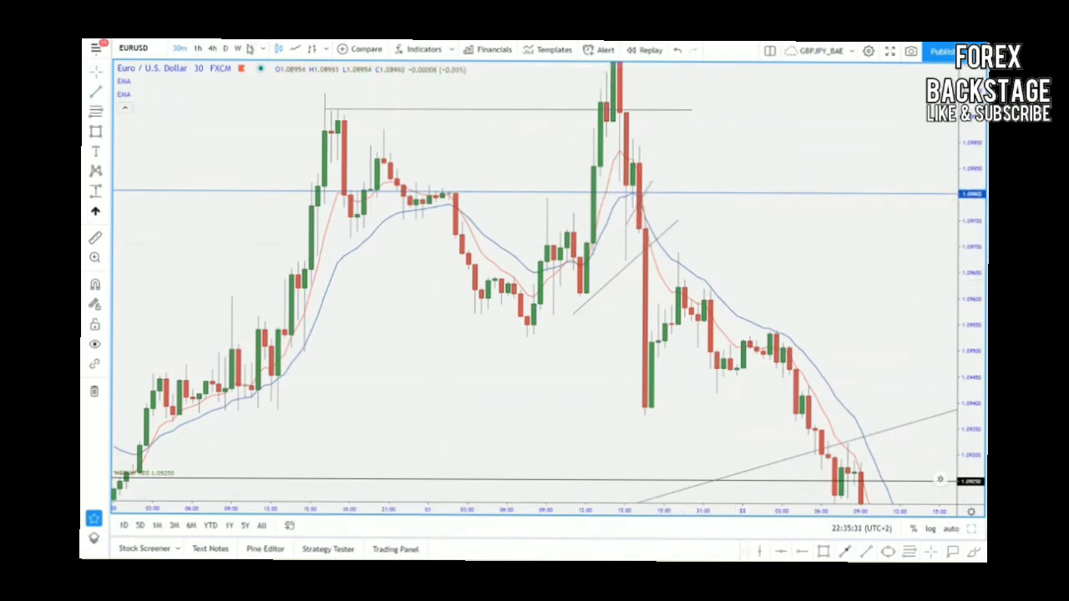
Switch the chart to the 15-minute timeframe.
left_click(266, 50)
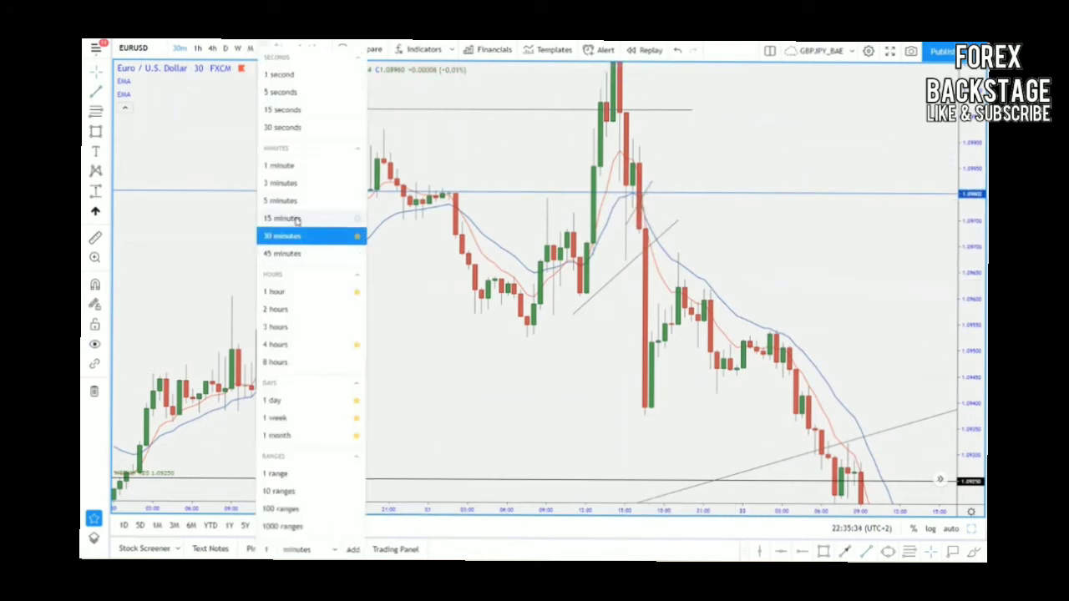
left_click(288, 214)
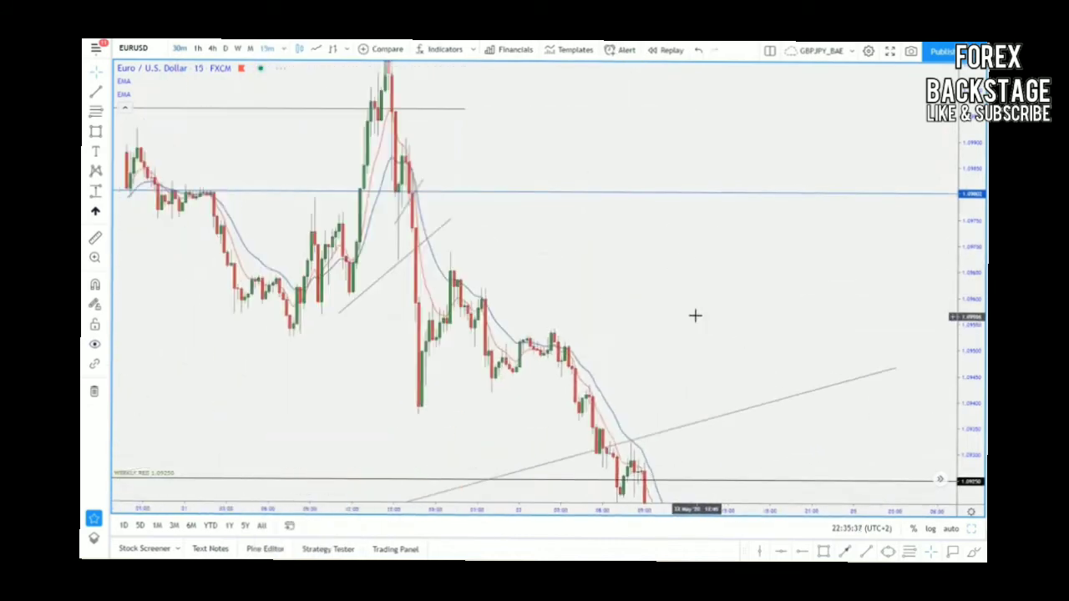
Draw a short, steep rising trend line across the EMA crossover following the 21 May peak on the 15-minute chart.
scroll(718, 312, "up", 10)
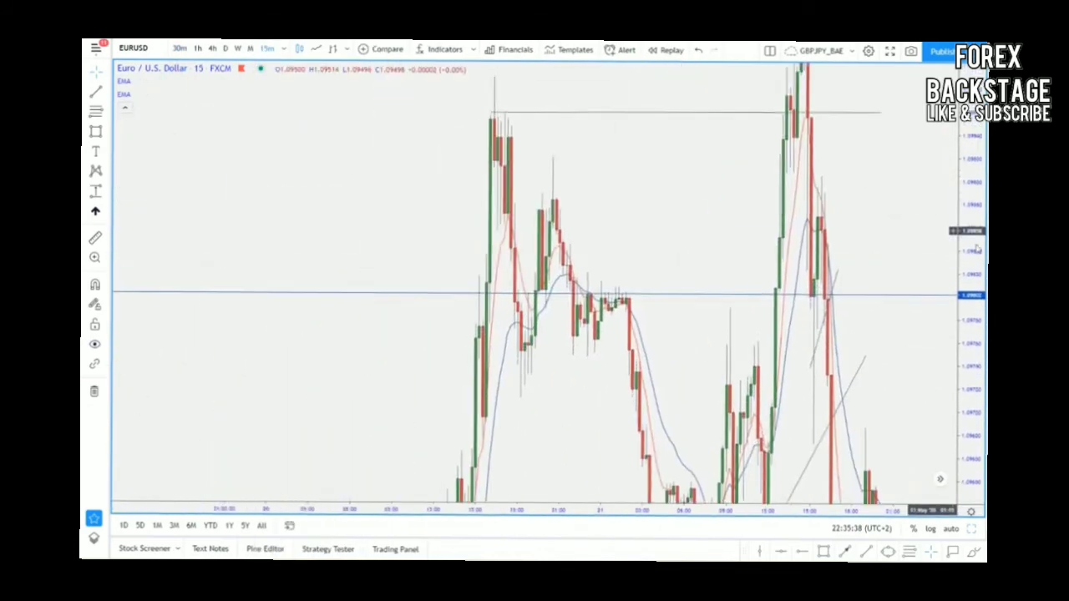
scroll(871, 282, "up", 8)
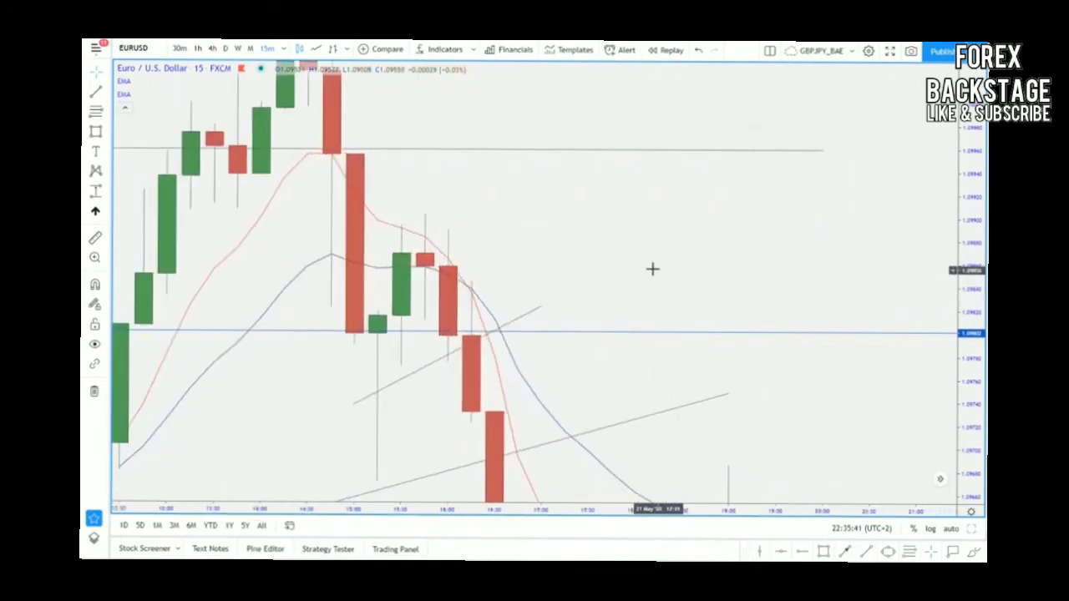
left_click_drag(829, 243, 835, 241)
left_click(872, 556)
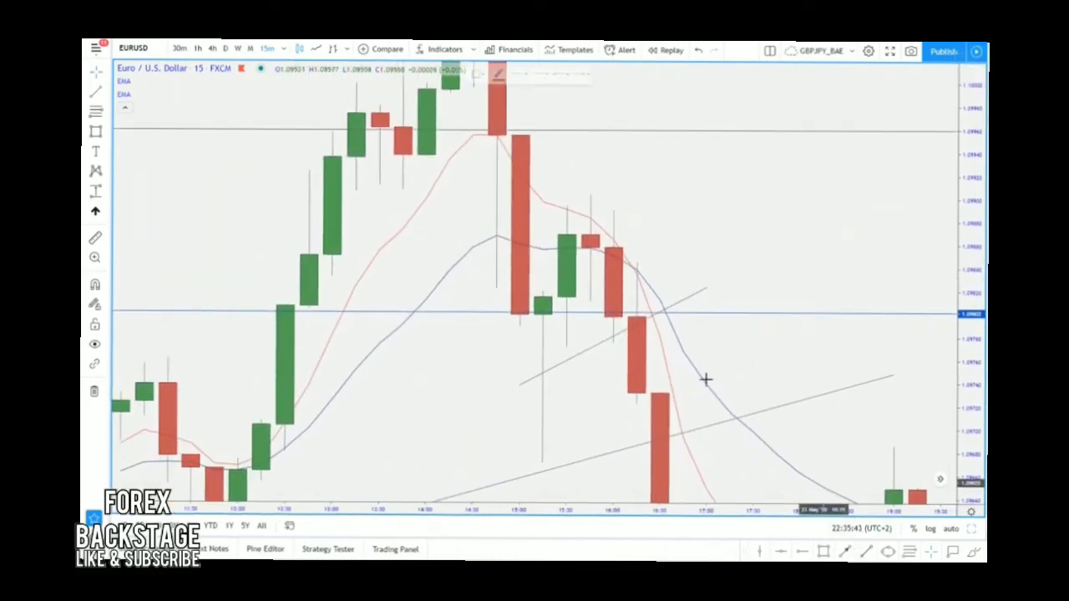
left_click(645, 244)
left_click(613, 289)
left_click(606, 287)
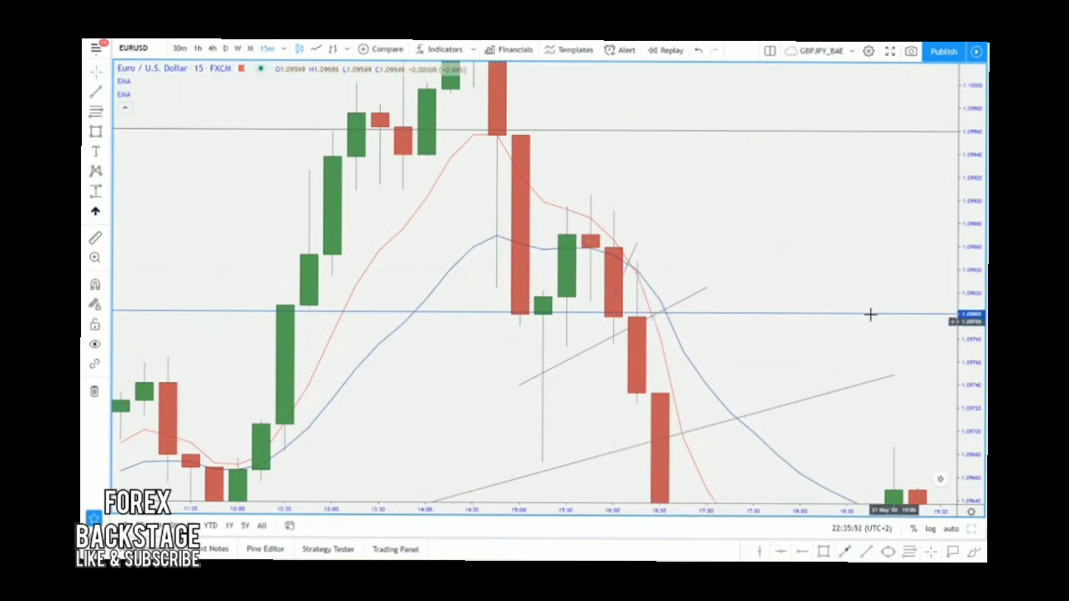
Examine the 15-minute price decline after the marked EMA crossover, through the weekly level at 1.09250 and beyond.
left_click_drag(851, 355, 854, 243)
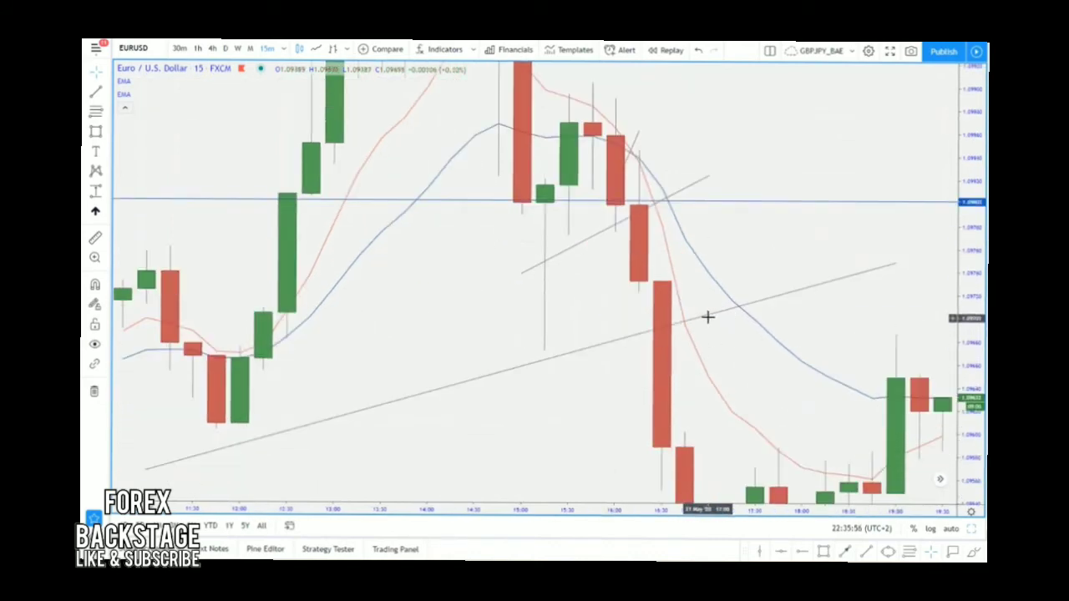
left_click_drag(743, 375, 497, 144)
scroll(804, 292, "down", 5)
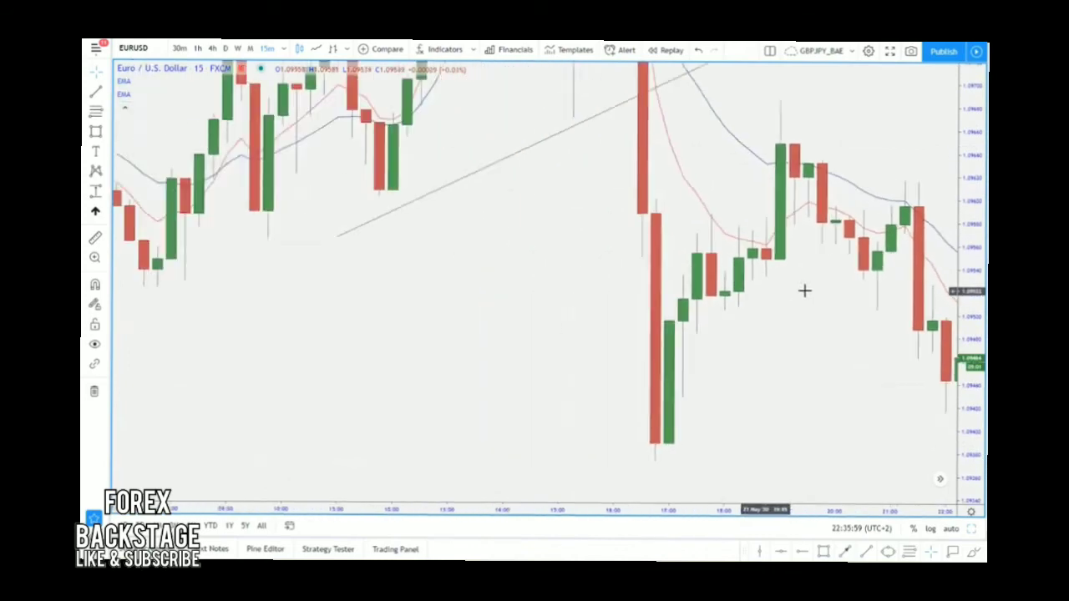
left_click_drag(942, 253, 944, 245)
left_click_drag(940, 387, 307, 217)
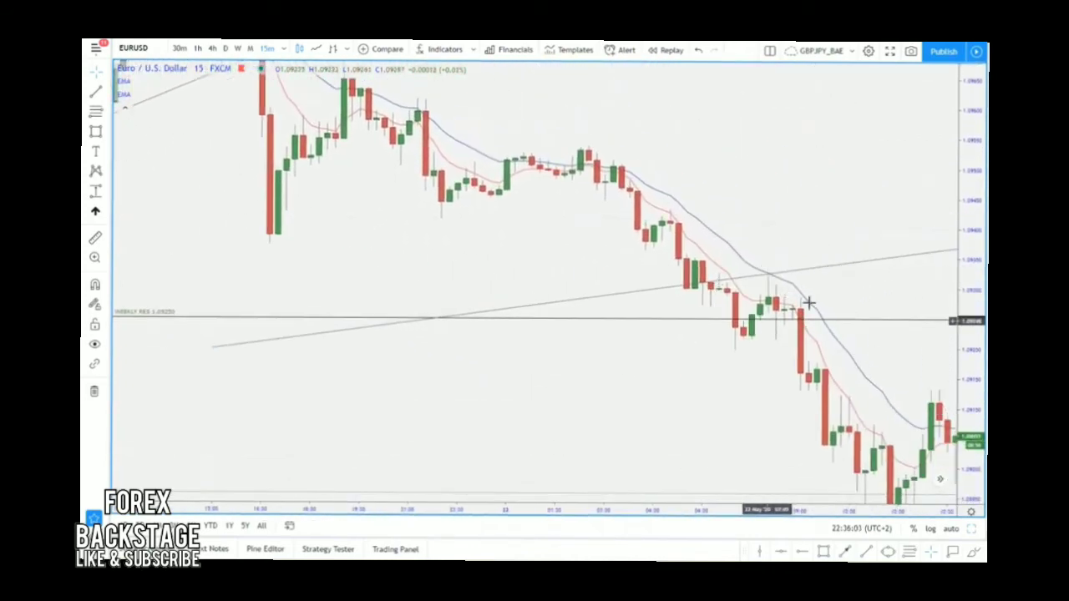
scroll(777, 286, "down", 5)
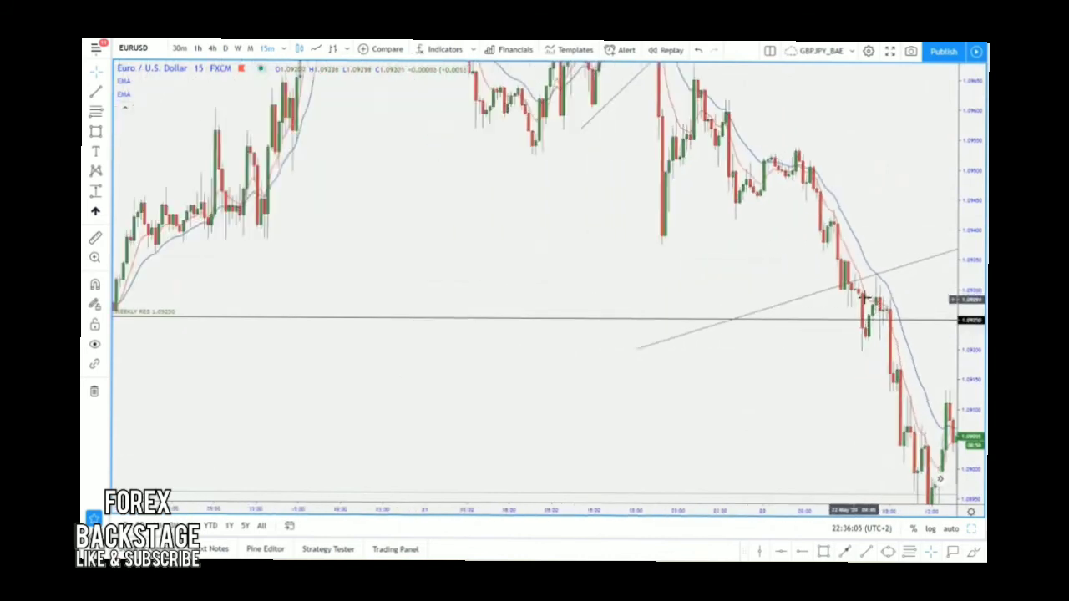
left_click_drag(969, 278, 968, 384)
left_click_drag(861, 186, 689, 209)
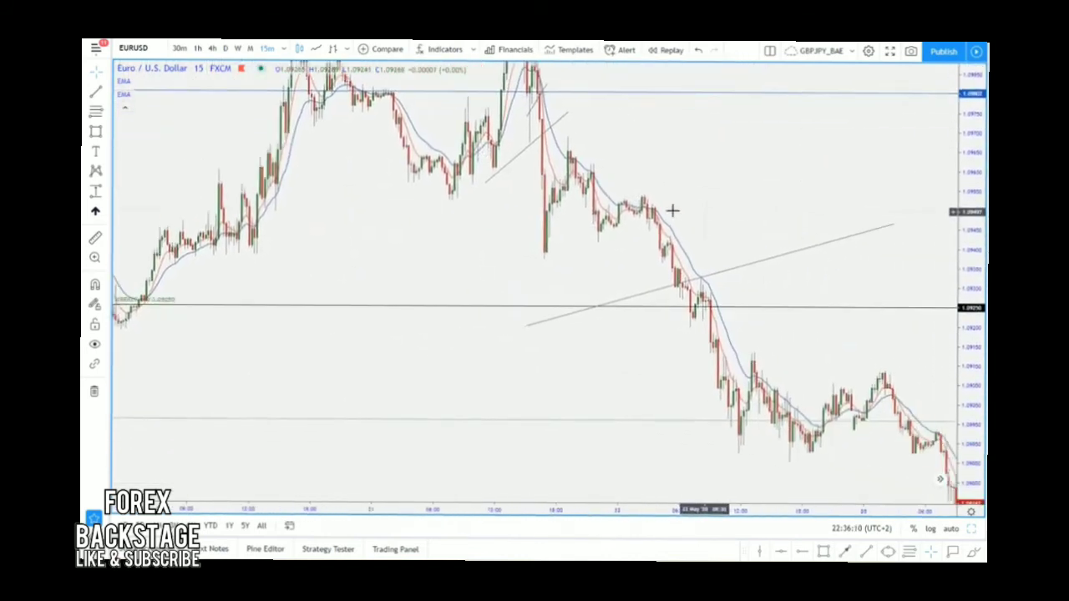
left_click_drag(694, 167, 626, 181)
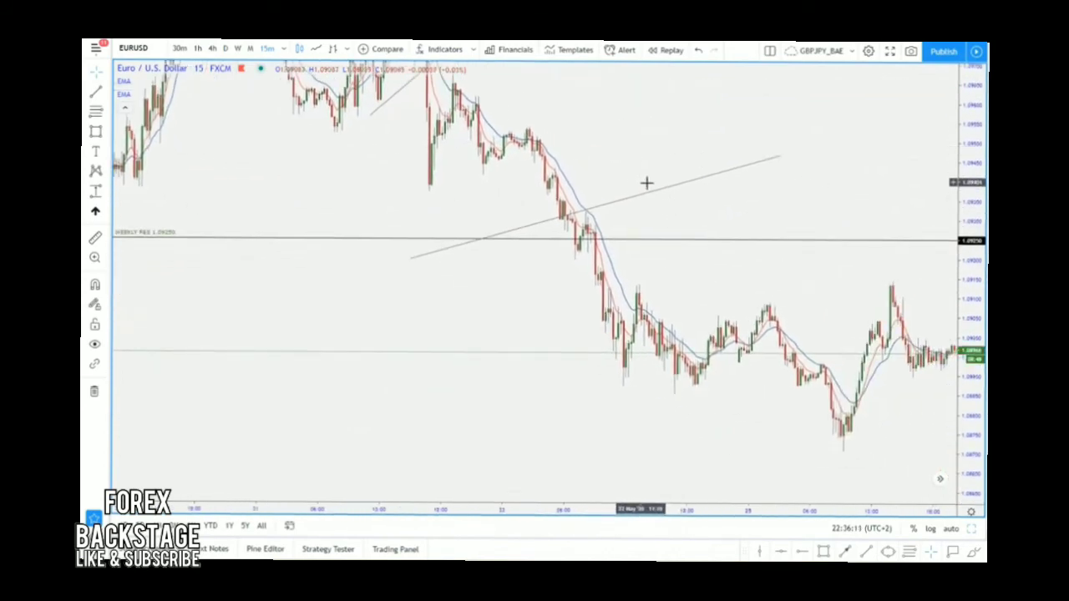
Switch to the 4-hour timeframe and frame the April–May range between the two blue horizontal levels.
left_click(212, 48)
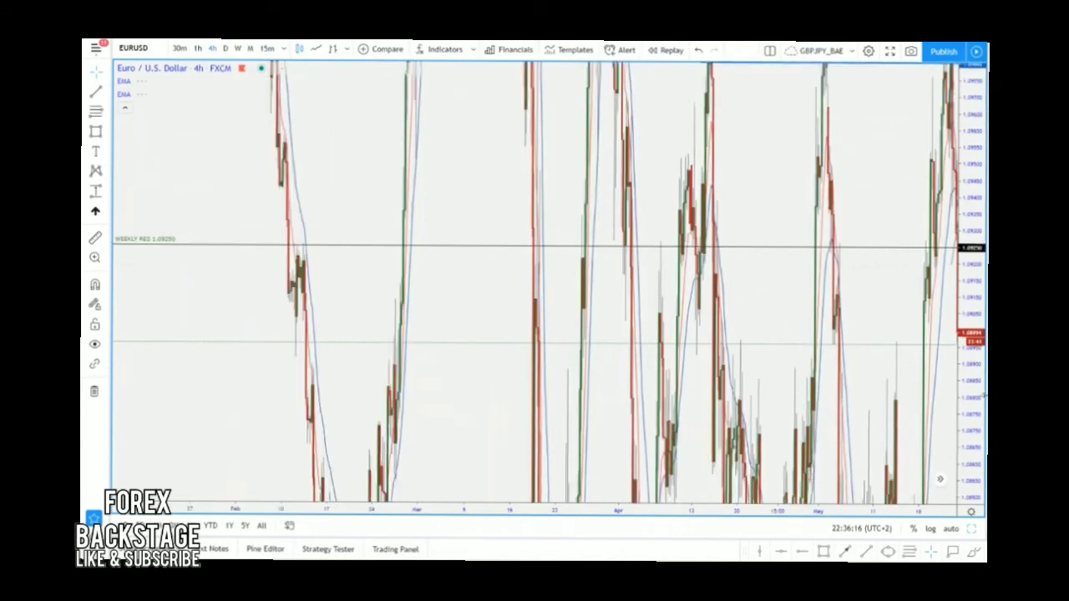
left_click_drag(984, 395, 975, 477)
left_click_drag(710, 197, 317, 179)
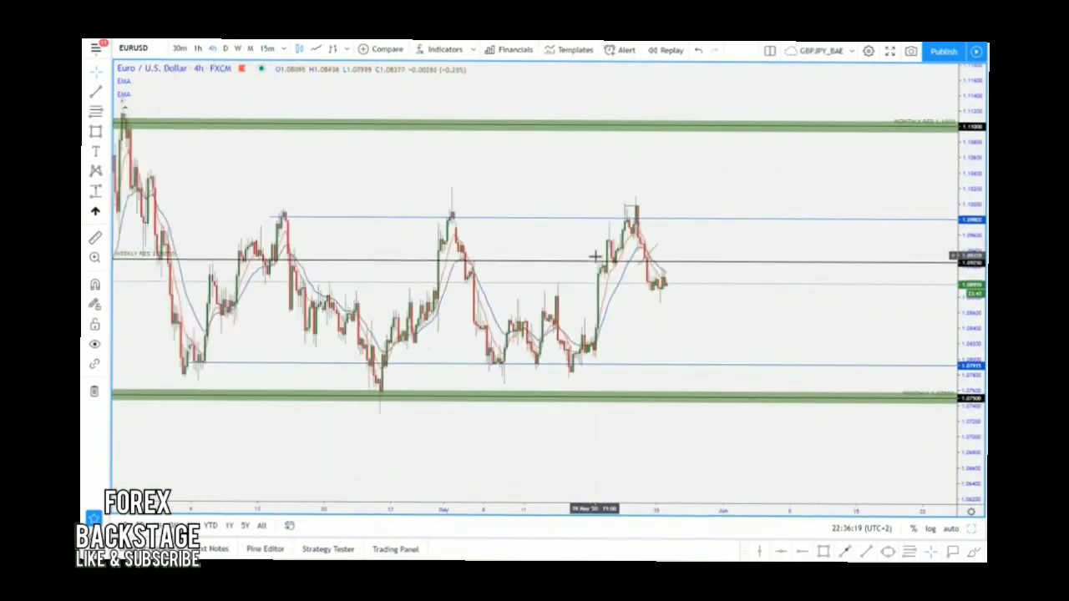
scroll(551, 282, "up", 1)
left_click_drag(460, 316, 703, 307)
left_click_drag(970, 452, 957, 367)
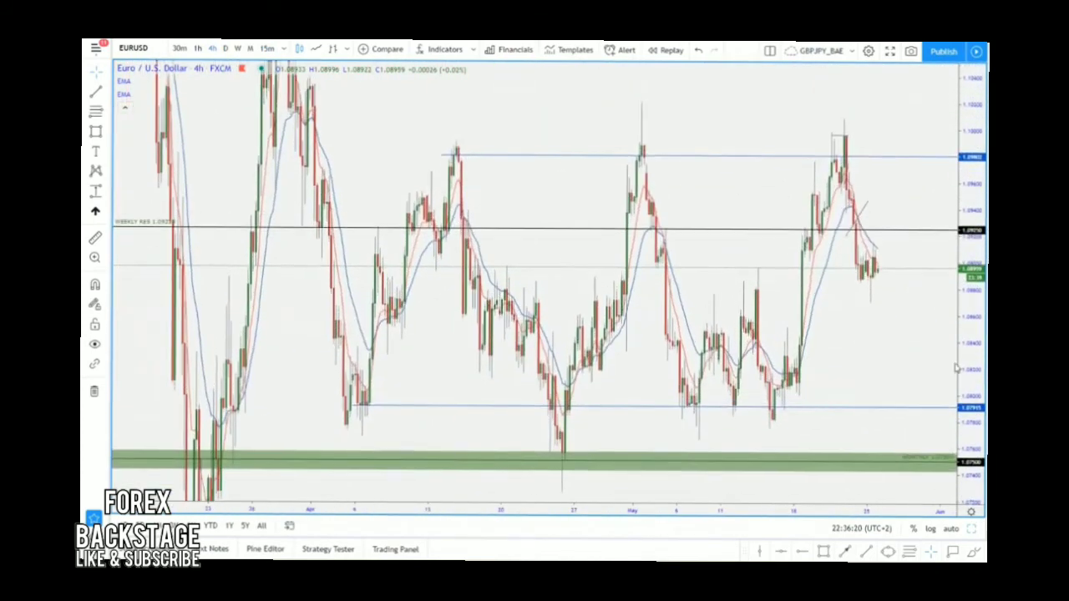
left_click_drag(864, 319, 866, 310)
scroll(697, 308, "up", 4)
left_click_drag(660, 301, 716, 286)
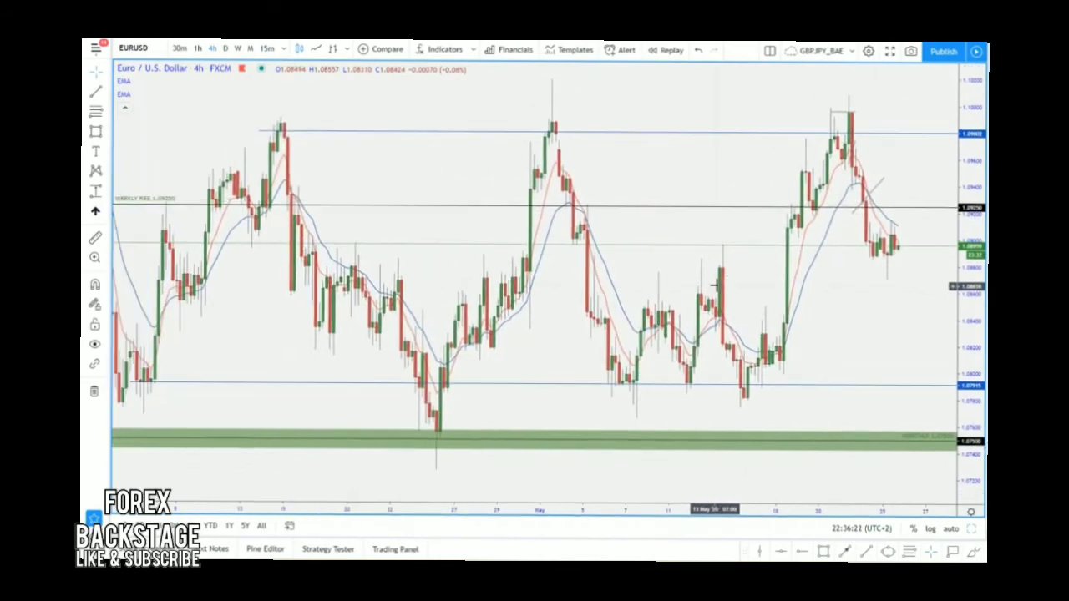
View the 4-hour price with its EMAs as a line chart and restore the candlestick display.
left_click(317, 48)
scroll(811, 195, "up", 3)
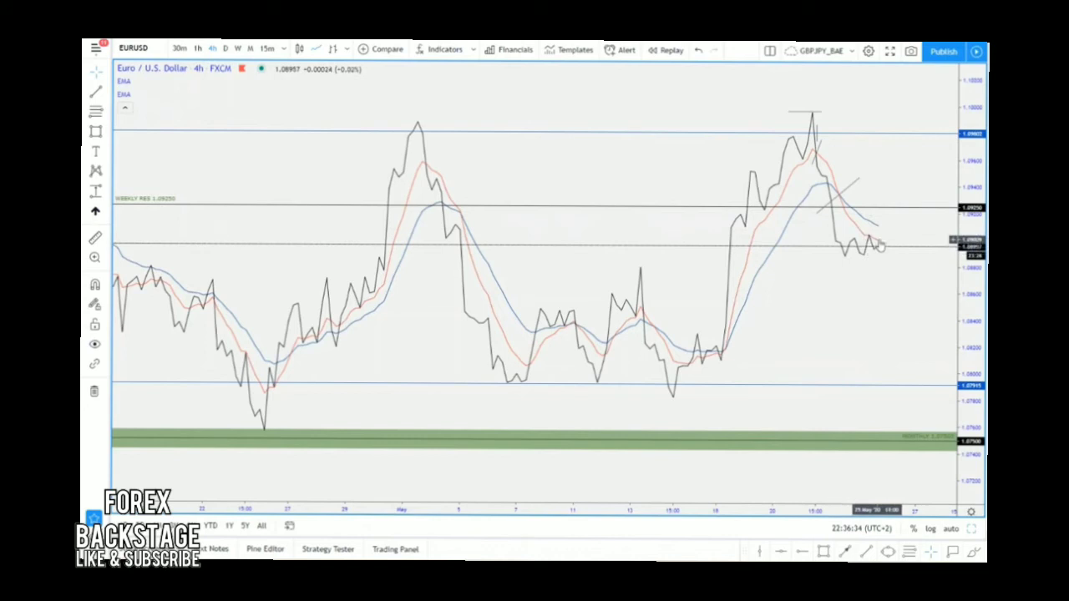
left_click(300, 50)
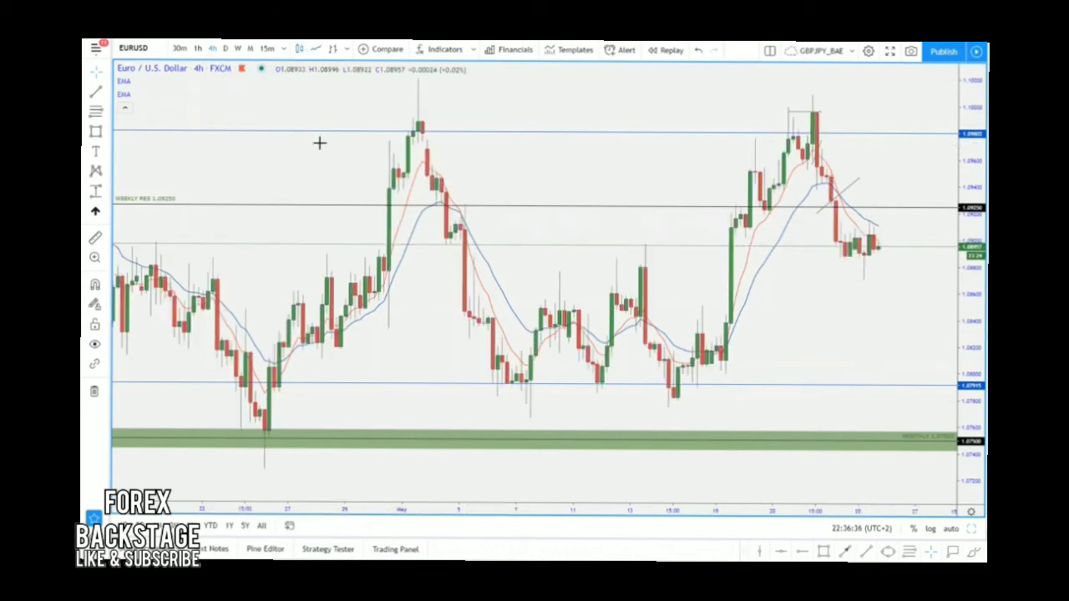
Examine the latest 4-hour candles against the two EMAs below the weekly level at 1.09250.
left_click_drag(616, 245, 650, 231)
left_click_drag(830, 308, 754, 326)
left_click_drag(971, 365, 971, 142)
scroll(839, 296, "up", 5)
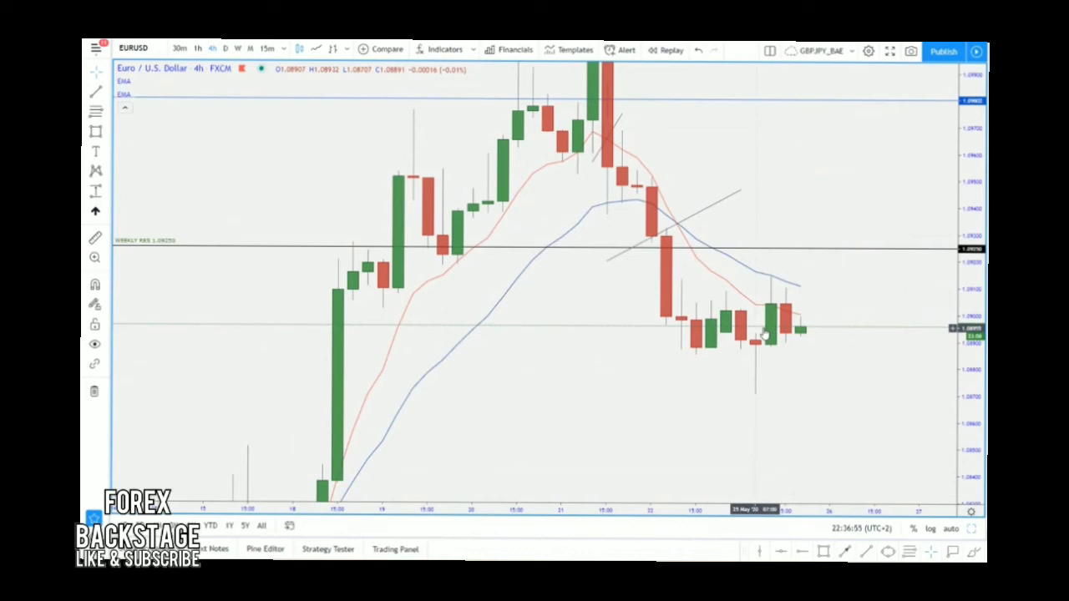
scroll(764, 334, "down", 5)
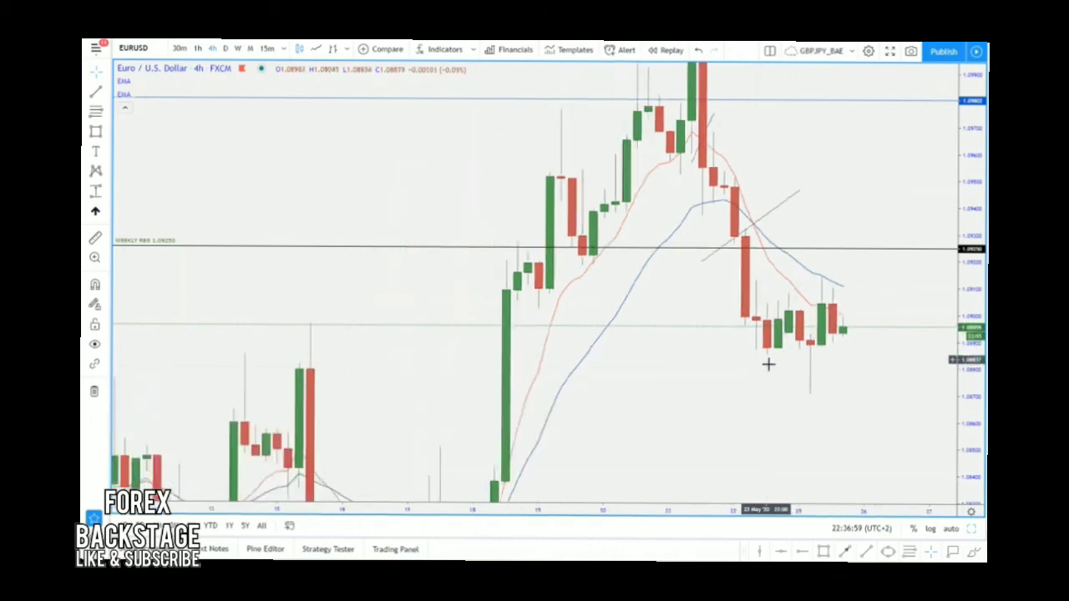
left_click_drag(981, 238, 978, 349)
scroll(866, 389, "down", 5)
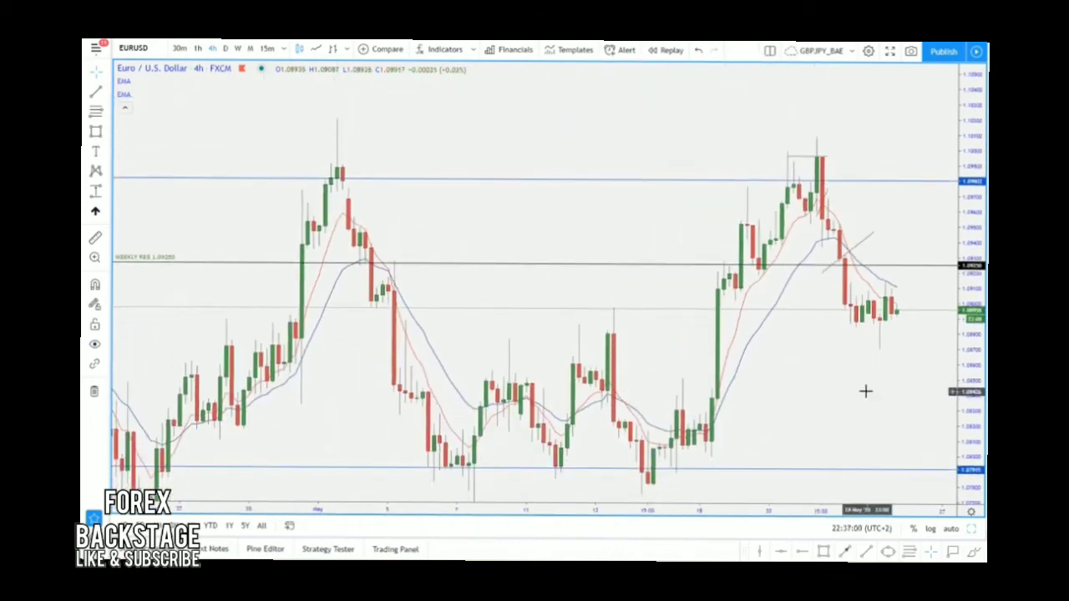
Review earlier 4-hour swings and EMA crossovers, from the March moves around the 1.11000 zone to the current range.
scroll(902, 320, "down", 4)
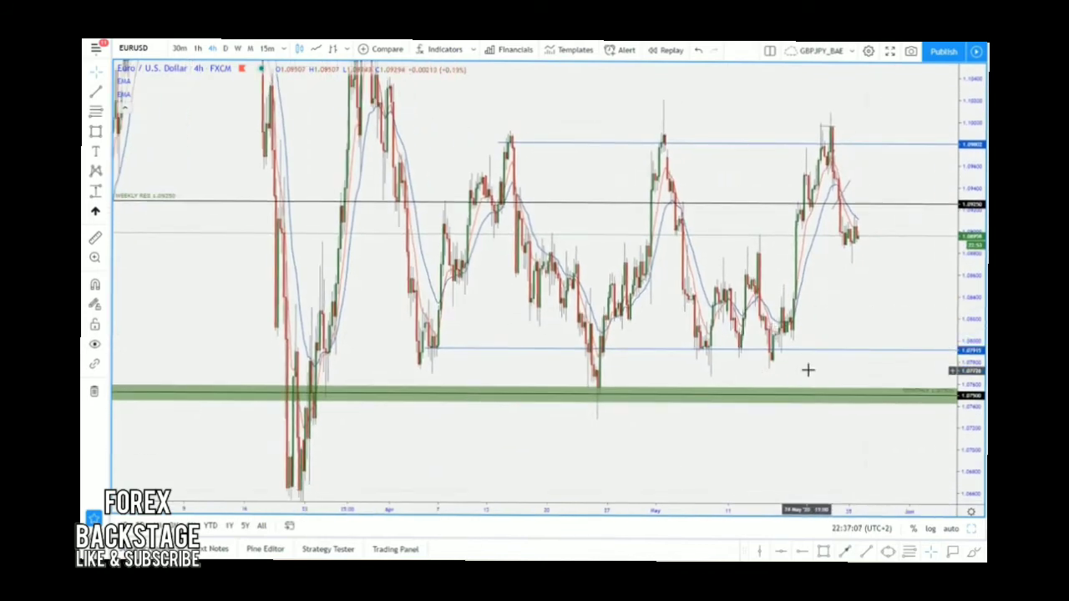
left_click_drag(751, 262, 782, 264)
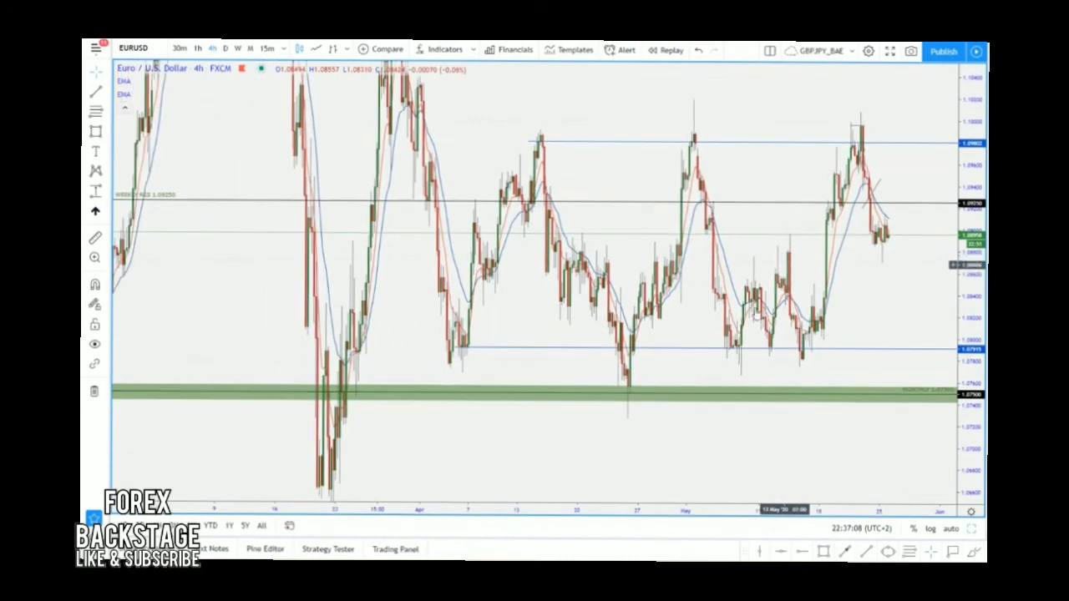
left_click_drag(723, 296, 863, 368)
left_click_drag(650, 205, 940, 478)
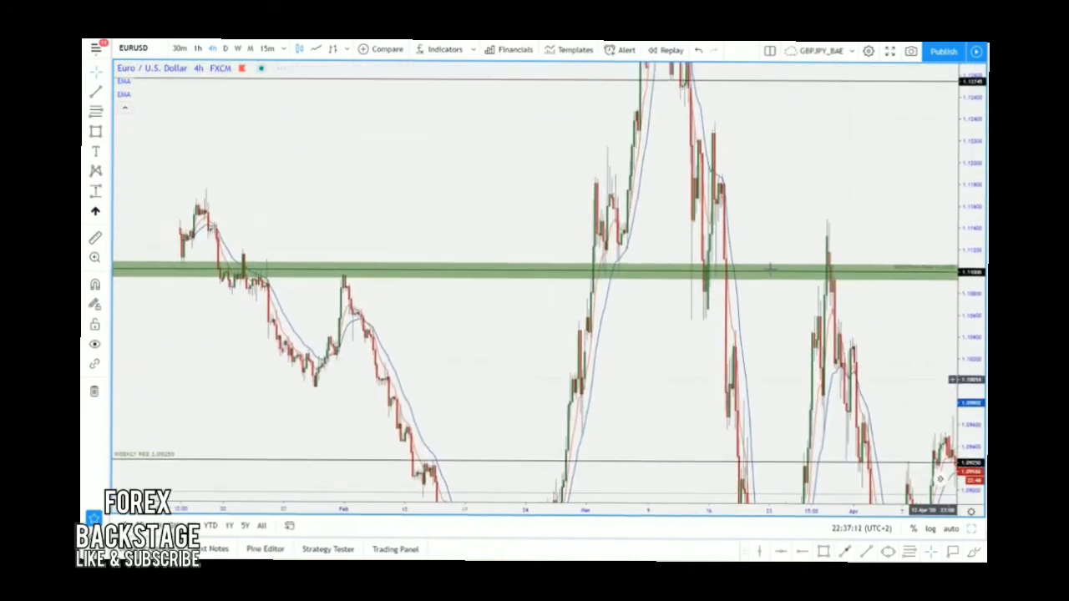
scroll(692, 234, "up", 10)
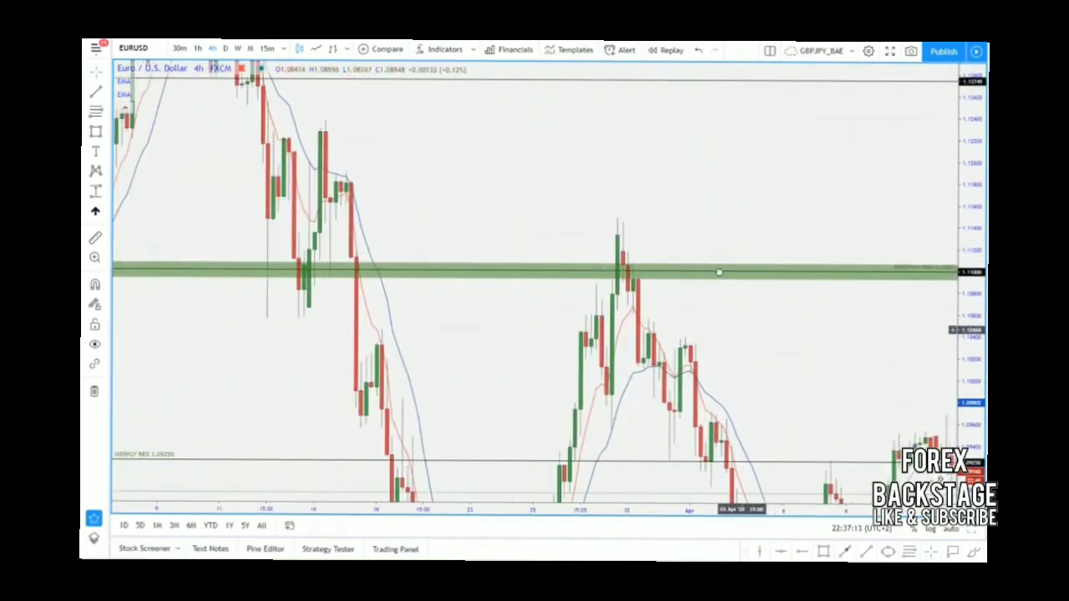
left_click_drag(659, 388, 606, 233)
left_click_drag(777, 249, 455, 210)
left_click_drag(793, 316, 435, 259)
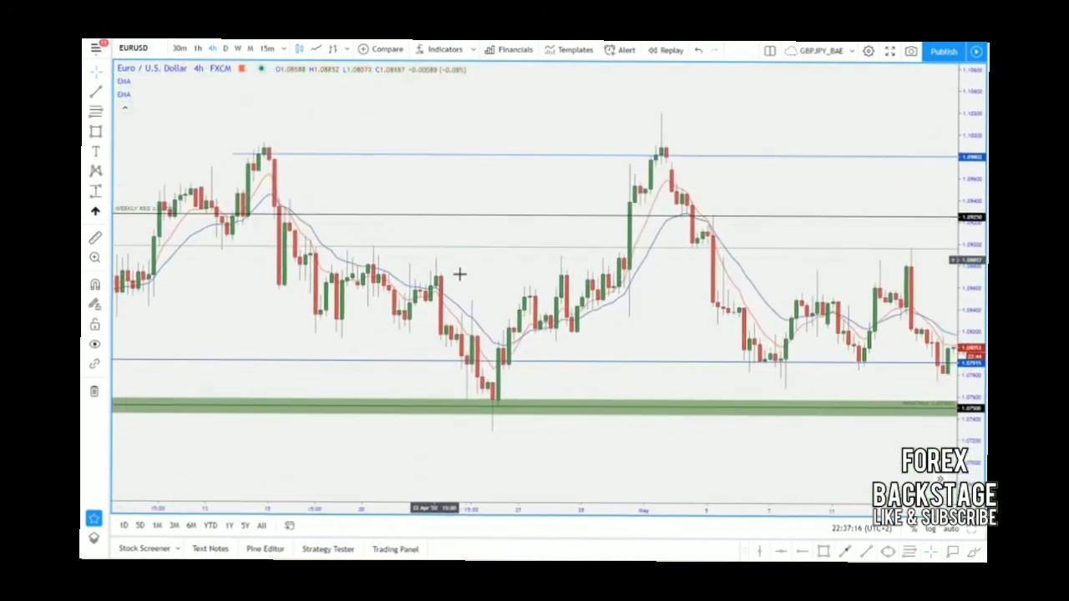
scroll(805, 309, "down", 8)
left_click_drag(805, 314, 628, 321)
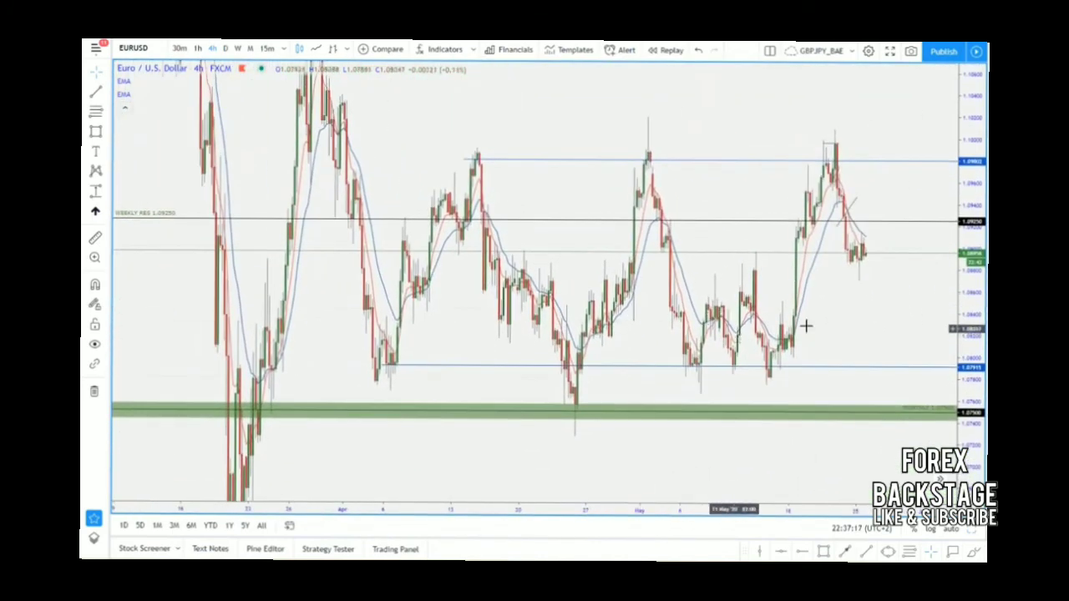
scroll(805, 325, "up", 3)
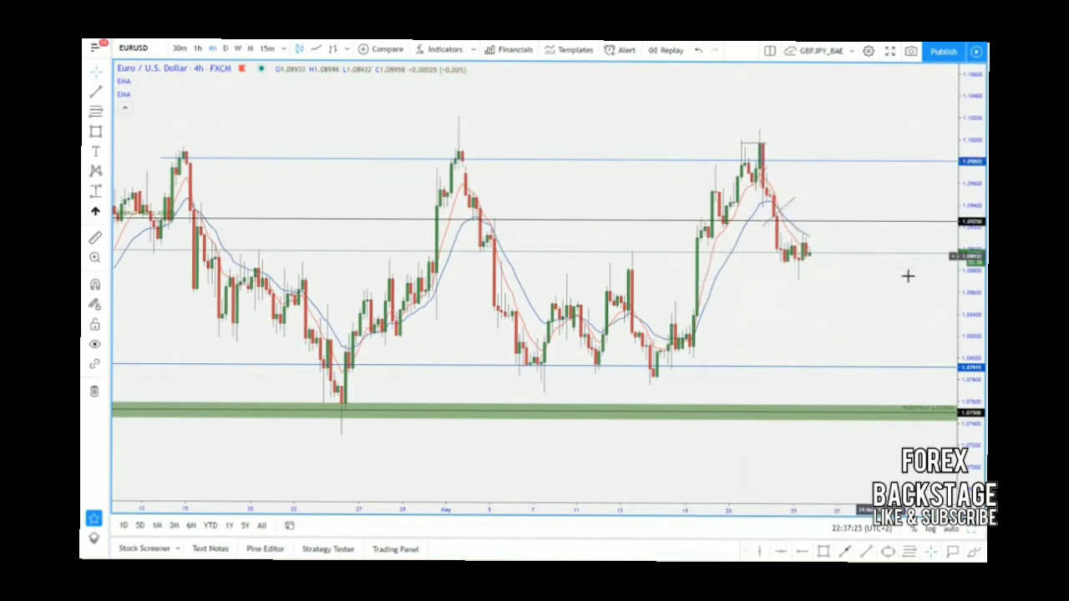
Change the chart symbol to XAUUSD and examine its 4-hour price action and EMAs below the 1750.00 zone.
key("Down")
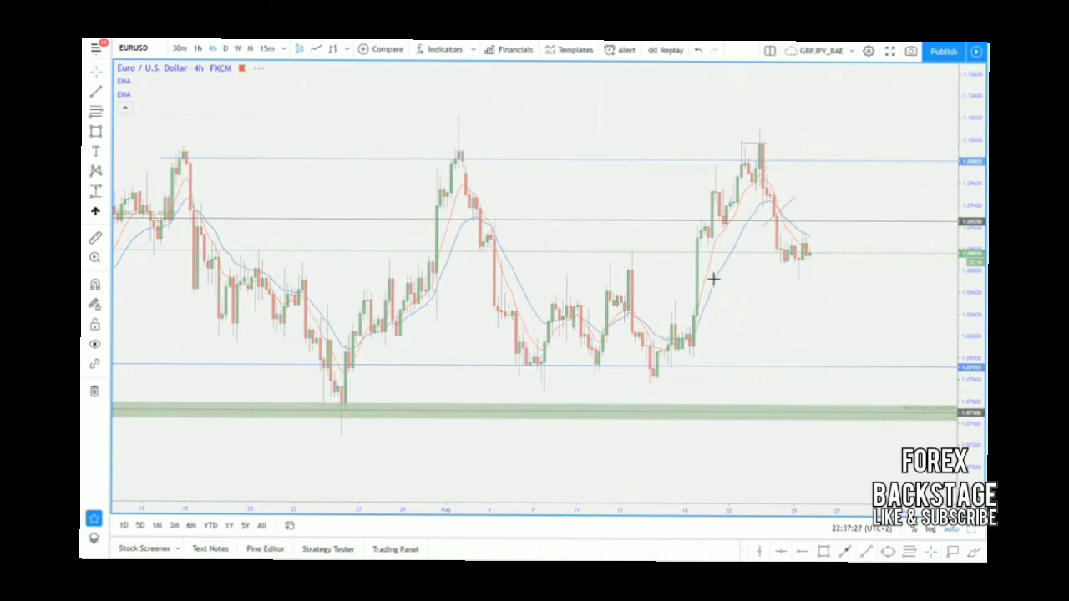
scroll(886, 315, "down", 5)
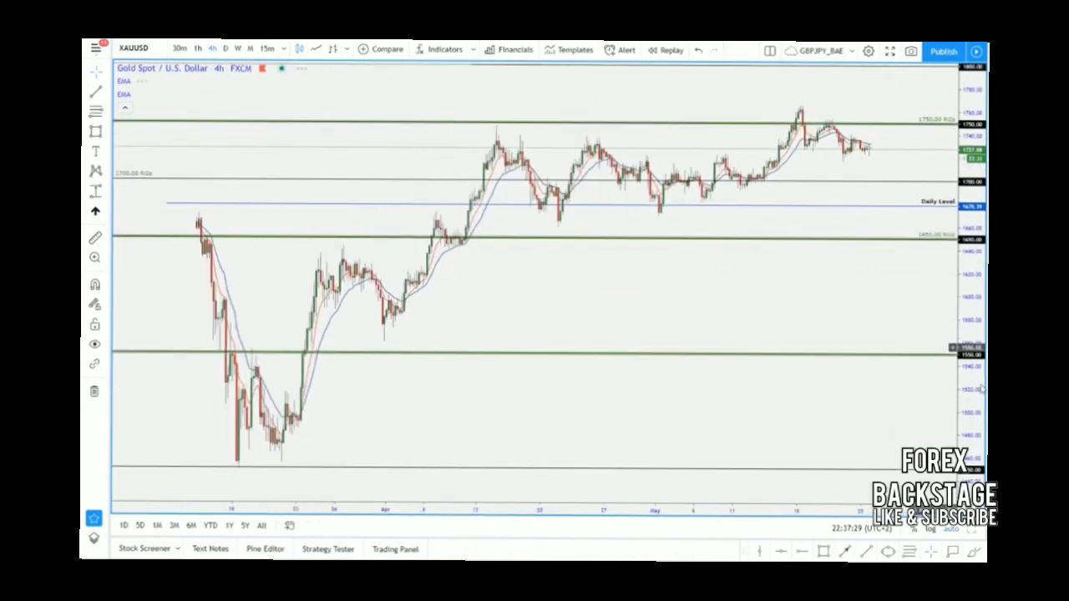
left_click_drag(971, 359, 969, 92)
left_click_drag(860, 193, 922, 511)
scroll(835, 320, "up", 8)
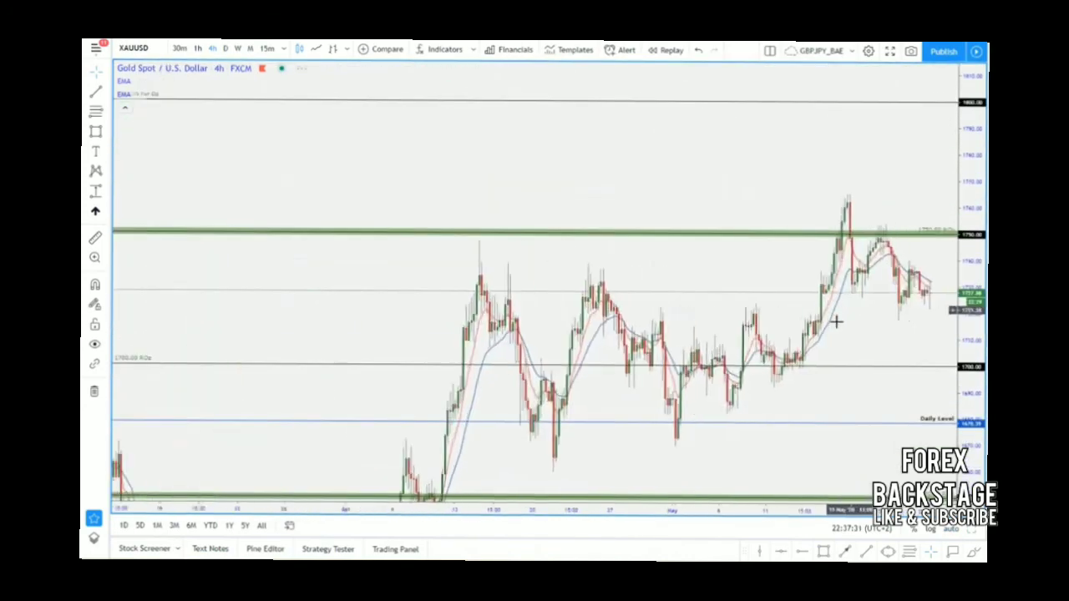
left_click_drag(973, 387, 919, 72)
left_click_drag(905, 236, 915, 269)
scroll(801, 270, "up", 7)
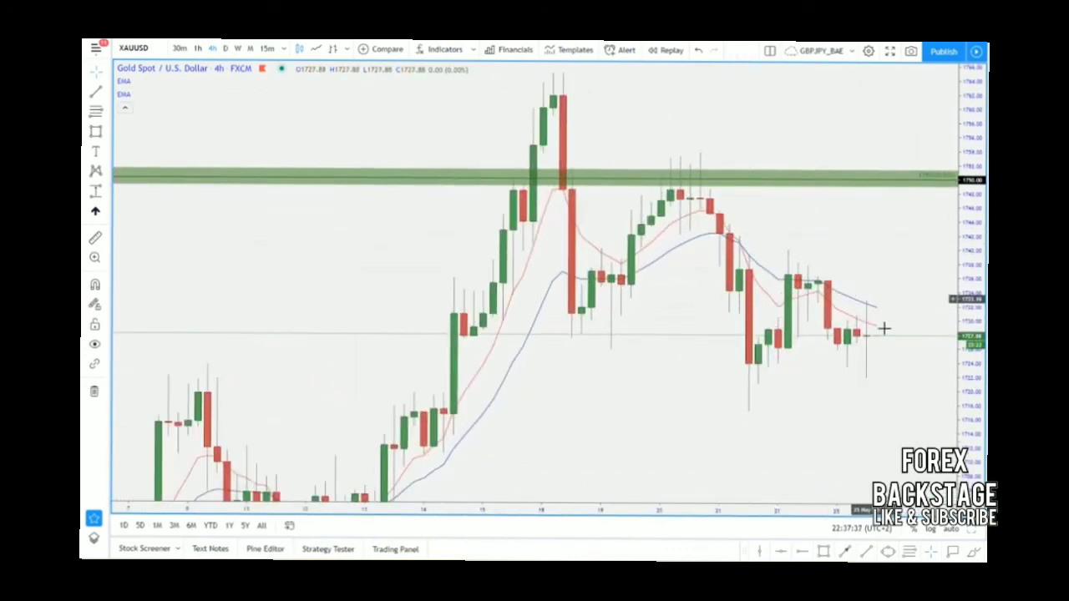
left_click_drag(883, 329, 835, 307)
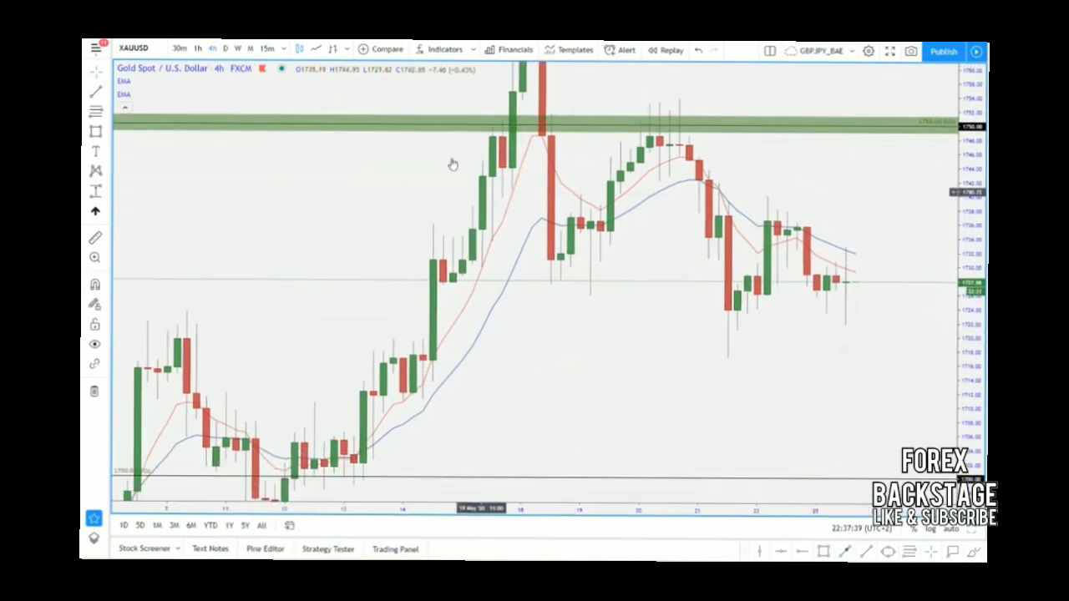
Switch XAUUSD to the 1-hour timeframe and examine the recent swings and EMA crossovers below the 1750.00 zone.
left_click(197, 49)
scroll(919, 381, "down", 3)
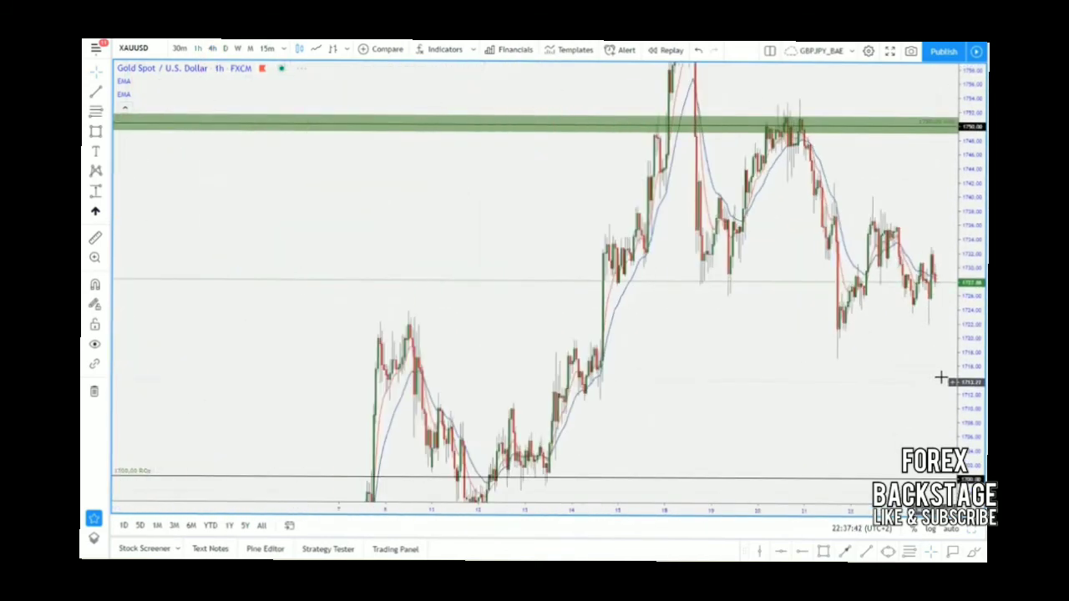
left_click_drag(974, 369, 975, 467)
left_click_drag(787, 329, 721, 312)
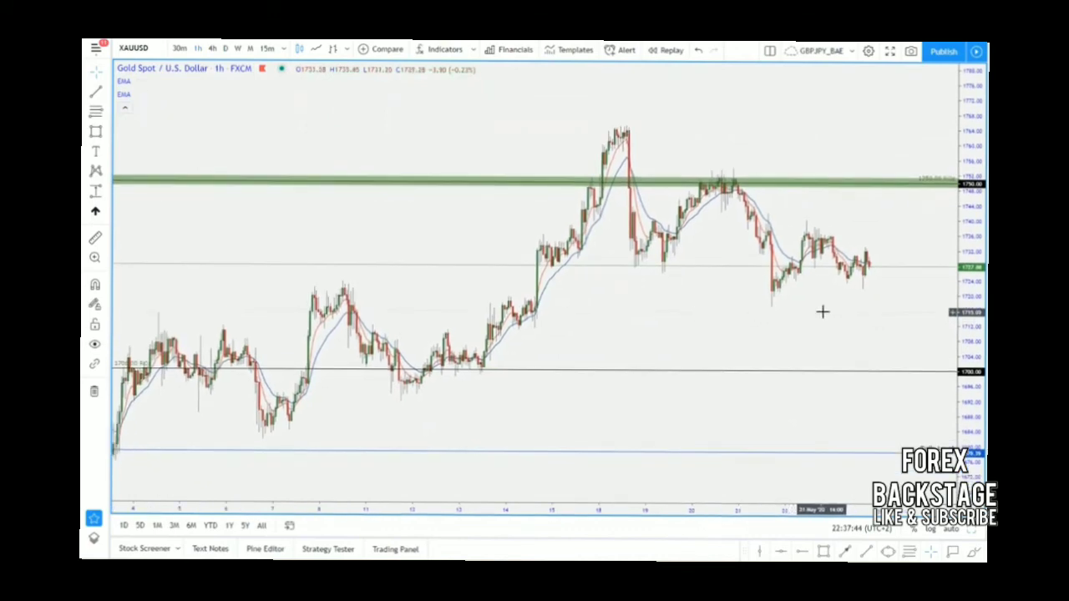
scroll(893, 339, "up", 5)
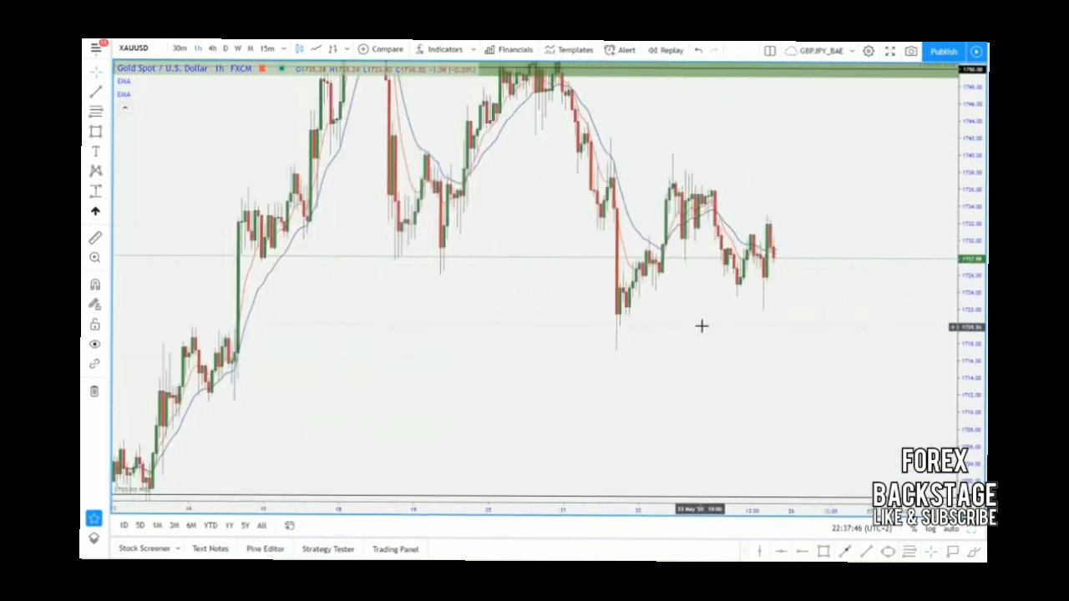
scroll(643, 339, "down", 4)
scroll(763, 382, "up", 3)
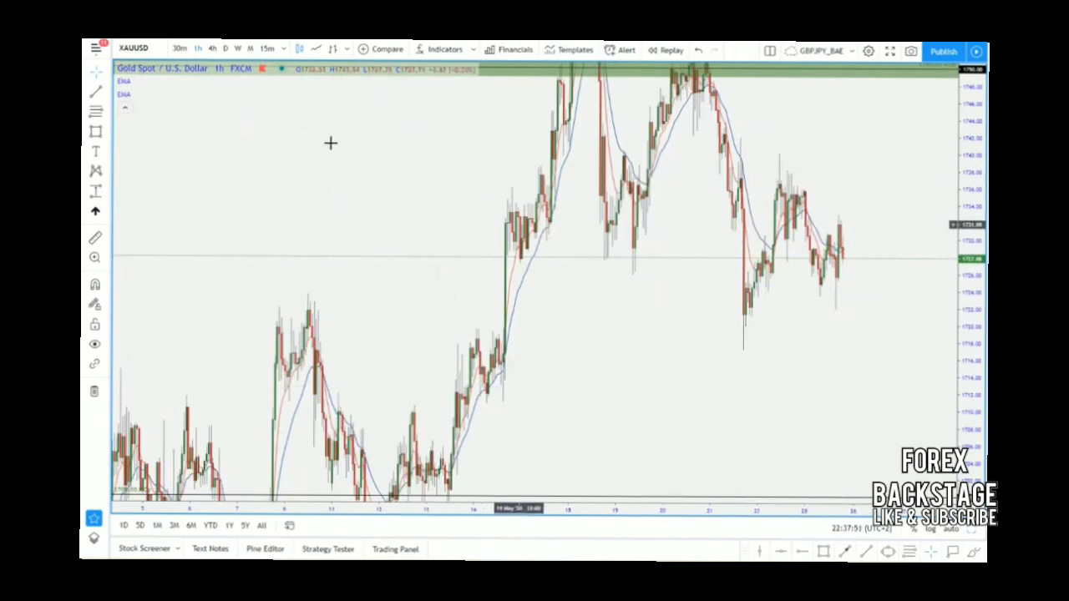
Switch XAUUSD to the 30-minute timeframe and examine the latest candles against the two EMAs.
left_click(179, 47)
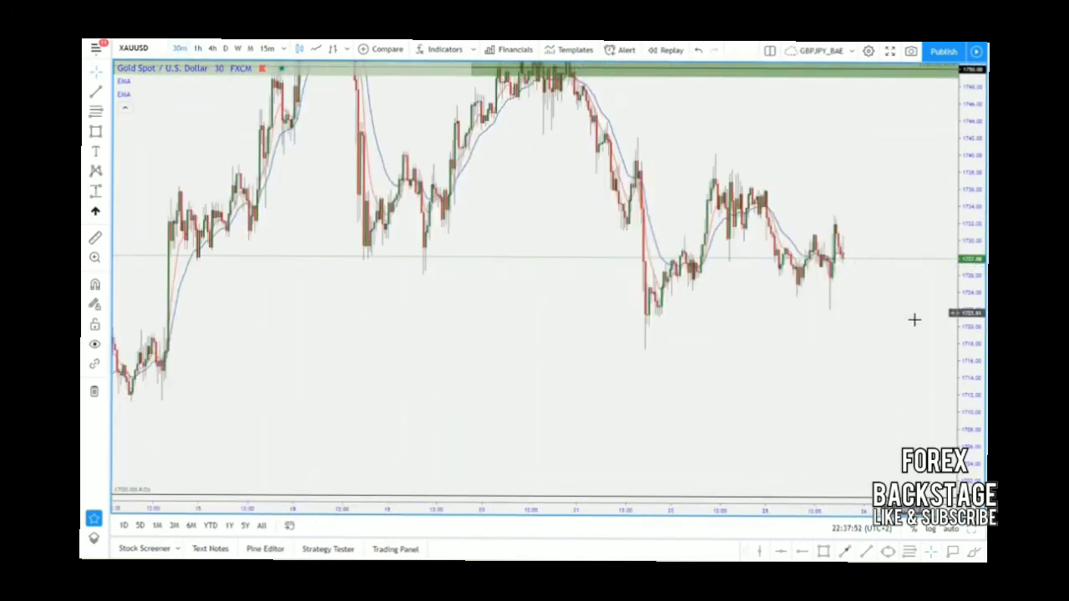
scroll(877, 334, "up", 6)
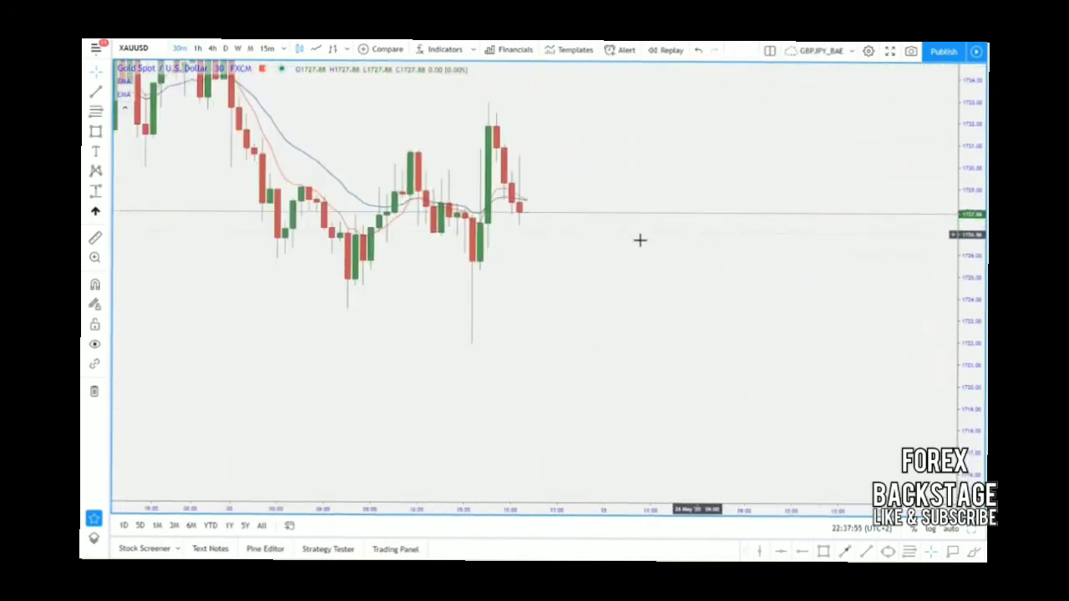
scroll(883, 293, "down", 5)
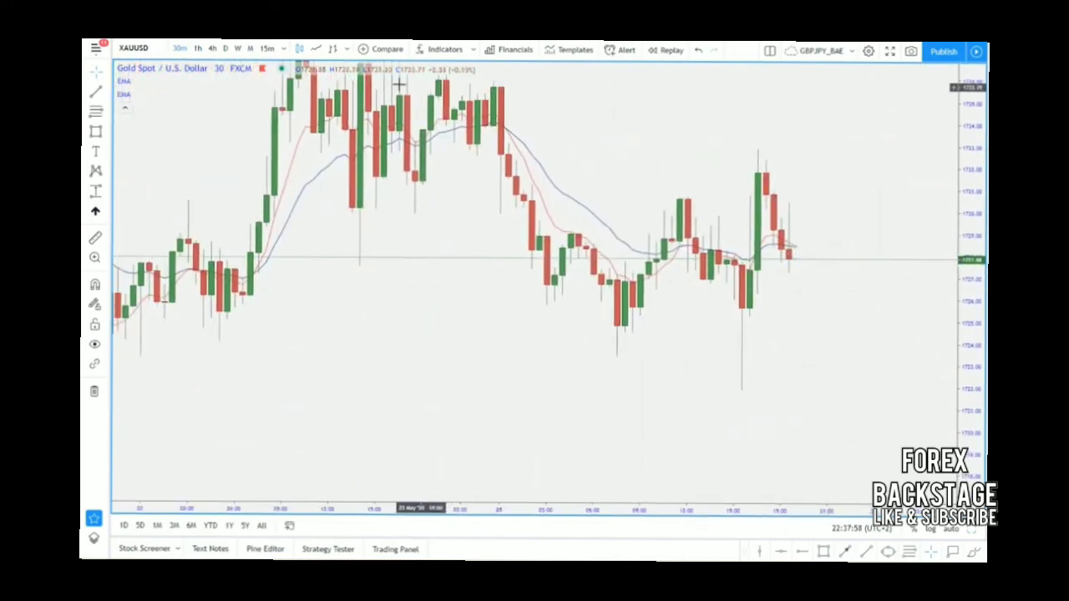
Switch XAUUSD to the 15-minute timeframe and examine the recent swings and EMA crossovers.
left_click(266, 48)
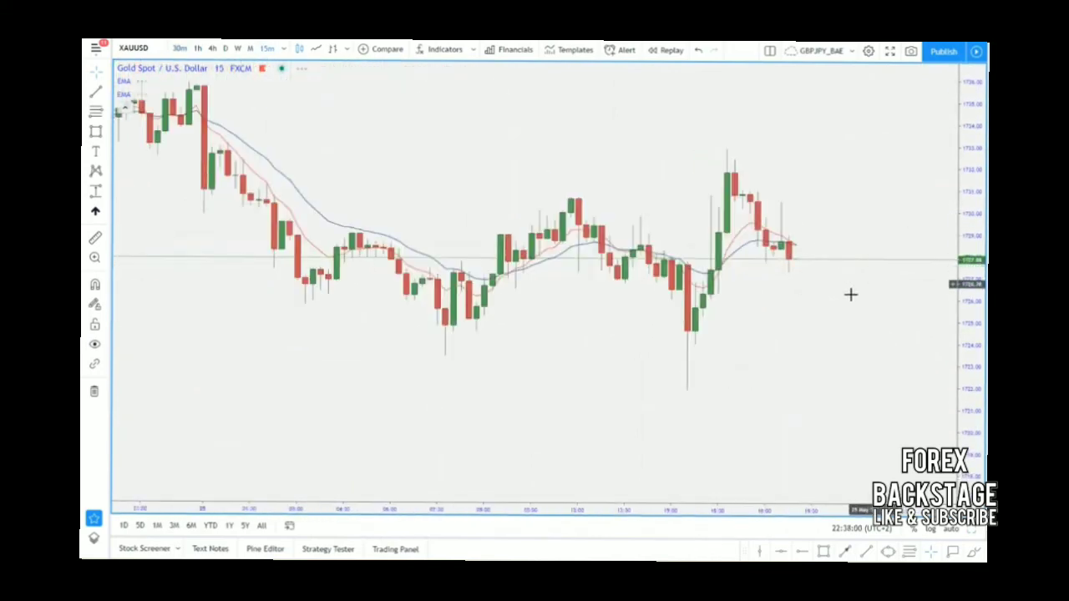
scroll(843, 300, "down", 5)
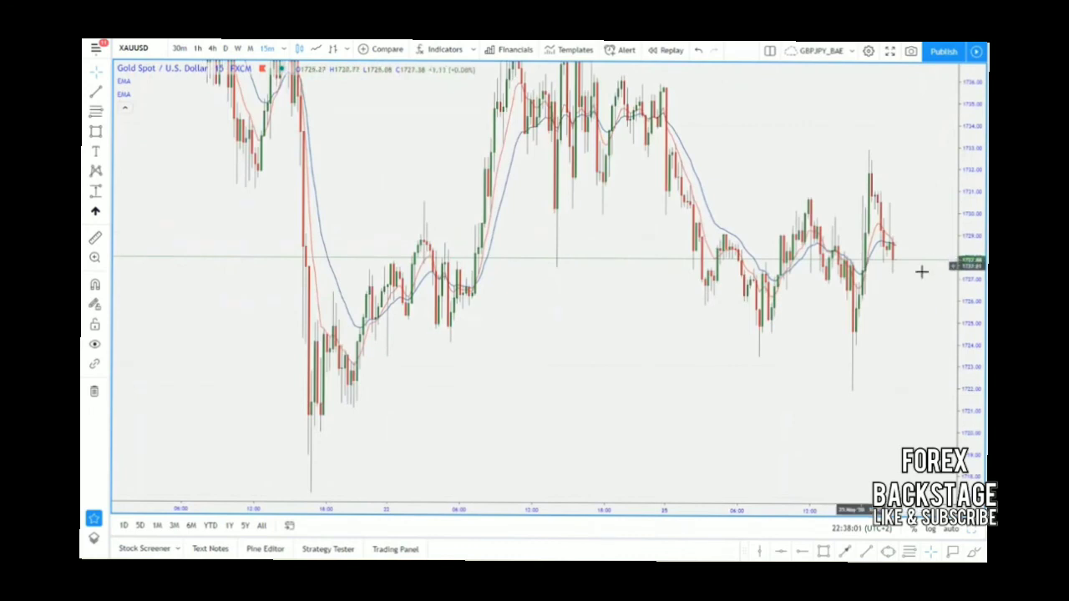
scroll(871, 292, "up", 3)
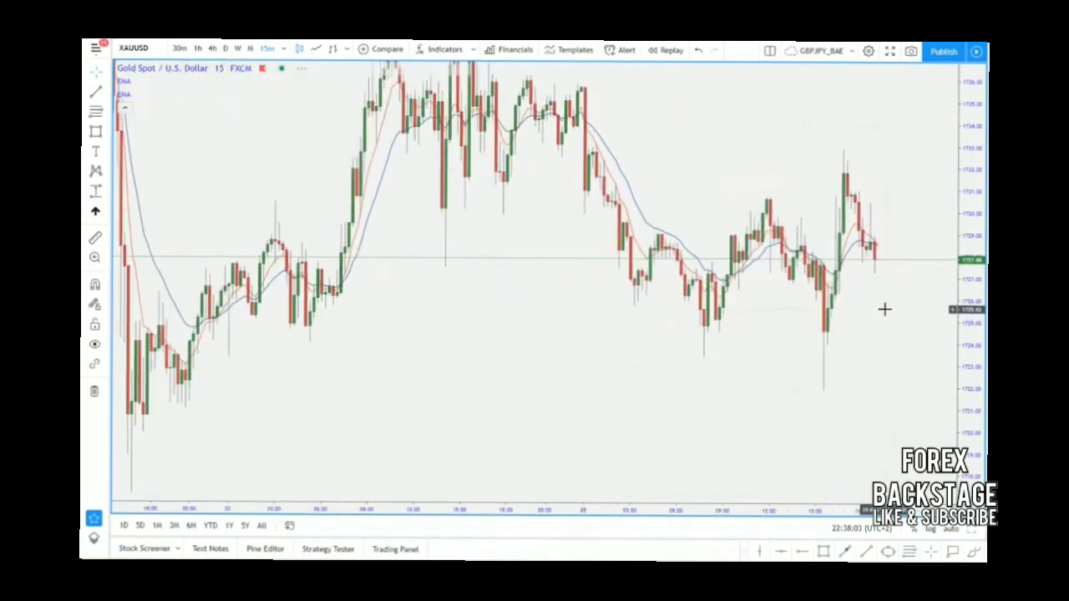
scroll(889, 312, "up", 2)
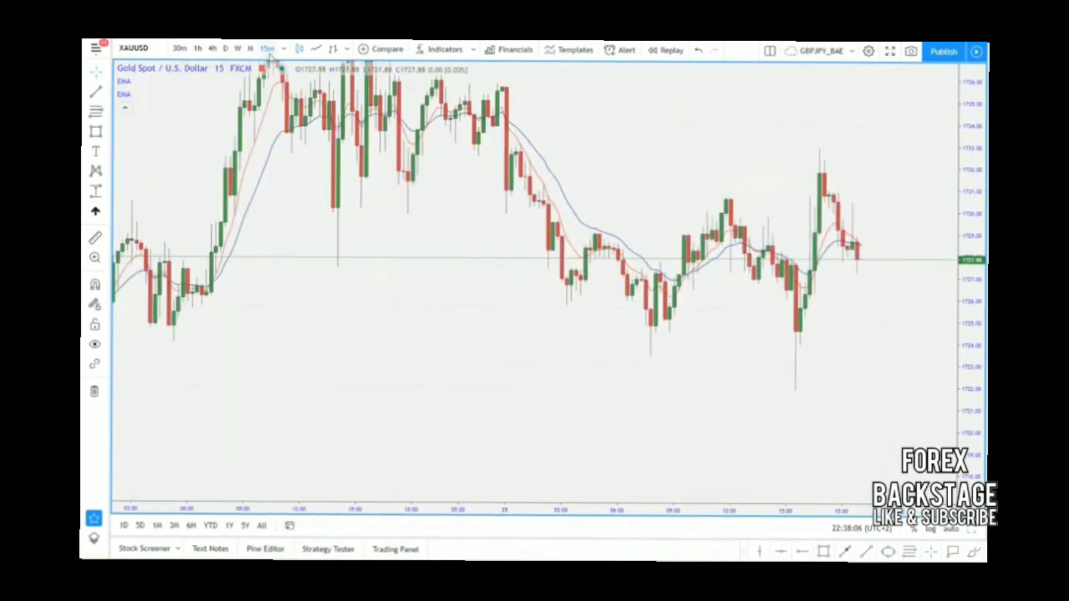
Return XAUUSD to the 1-hour timeframe and compare its price action with the 1750.00 zone and the 1700.00 level.
left_click(197, 48)
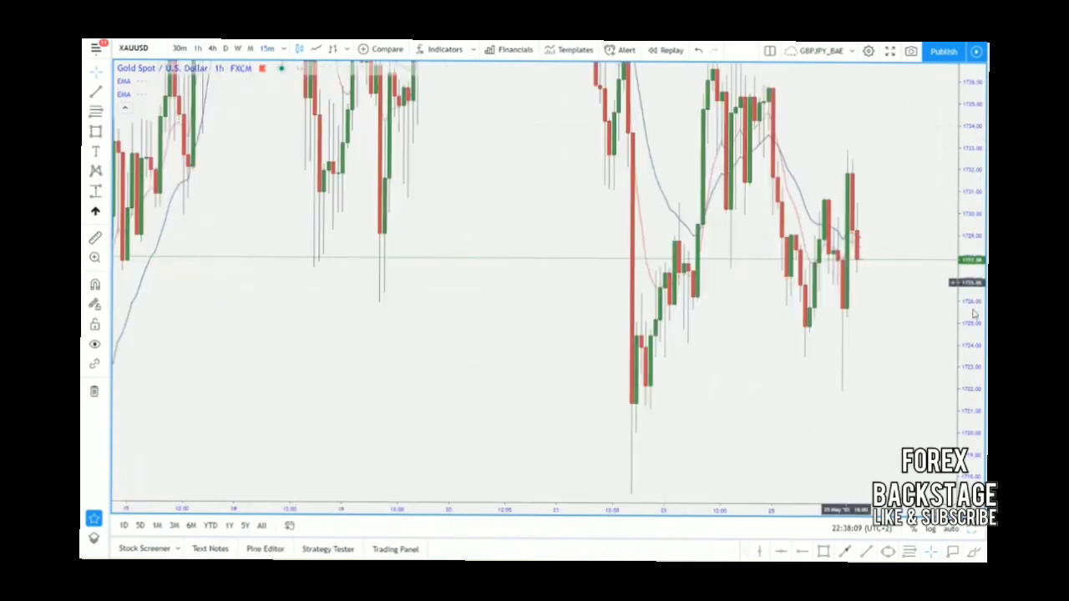
scroll(922, 227, "down", 6)
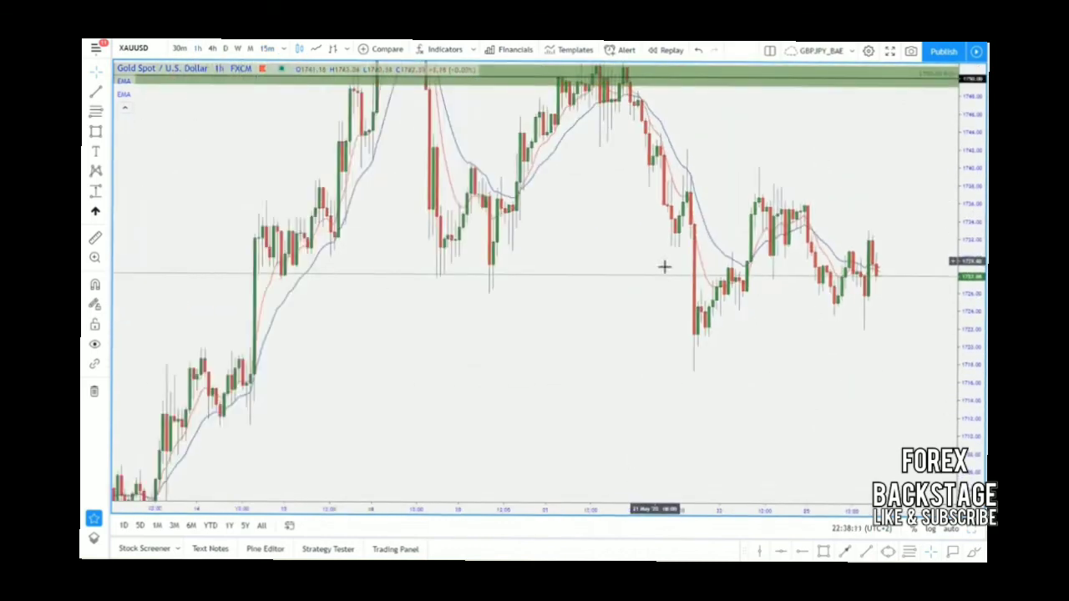
left_click_drag(962, 224, 838, 307)
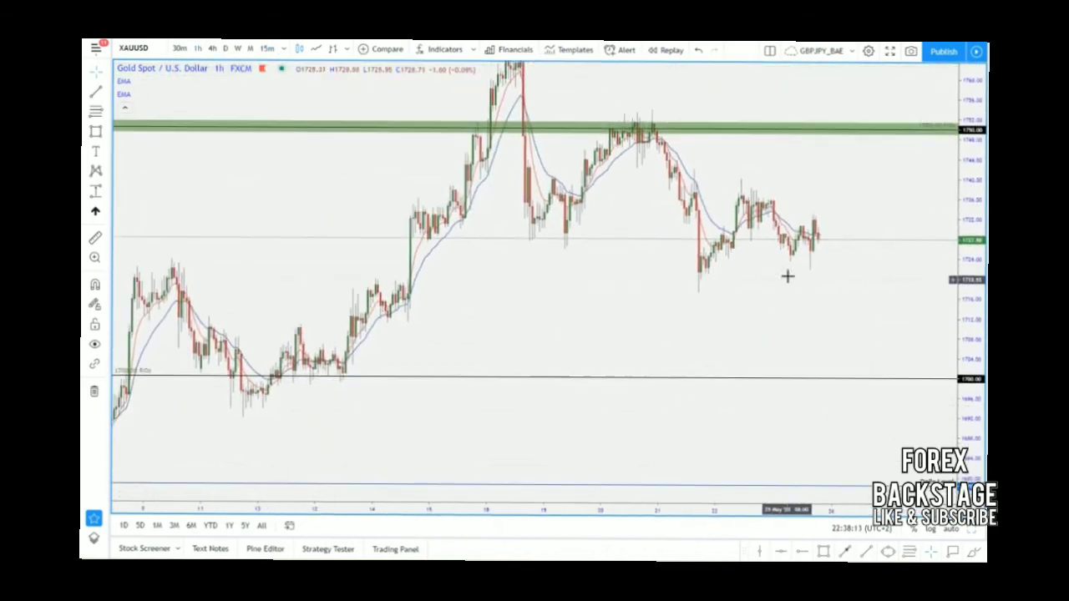
Switch XAUUSD to the 4-hour timeframe and examine the April and early May swings around the 1700.00 level.
left_click(212, 49)
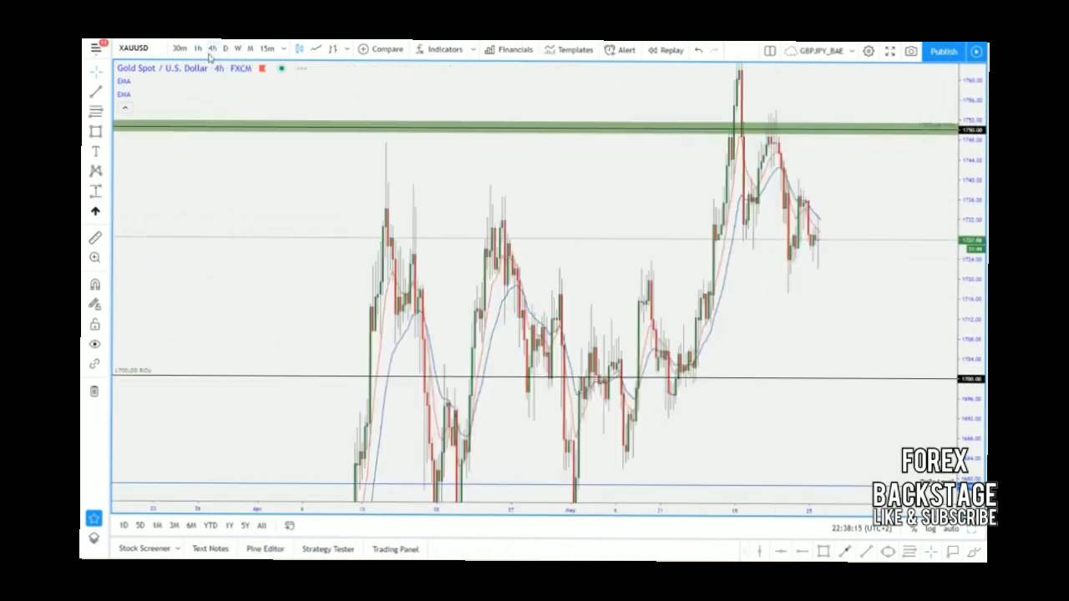
left_click_drag(960, 187, 970, 336)
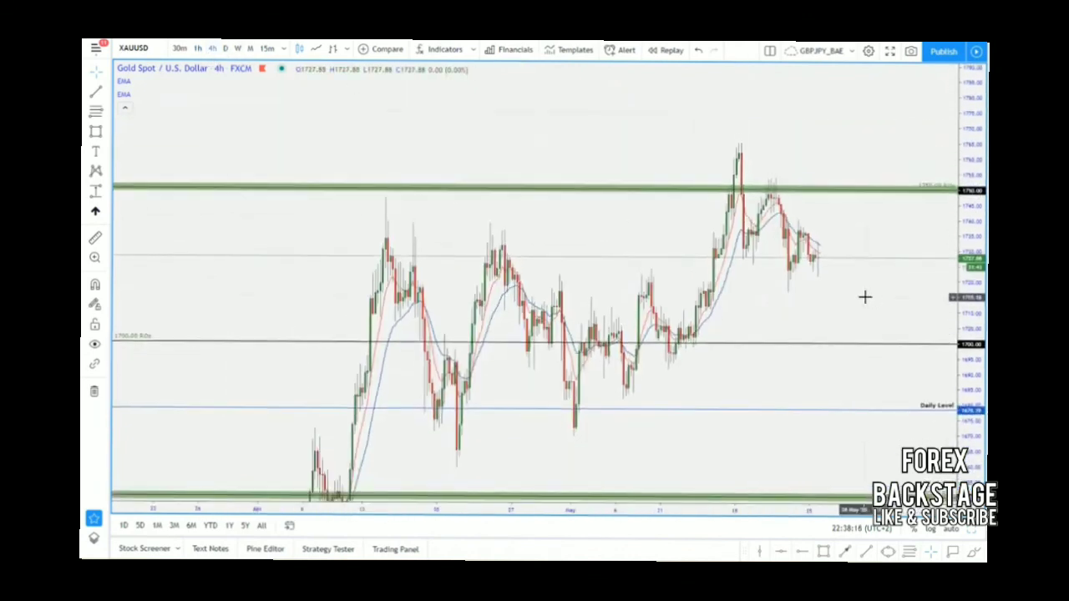
left_click_drag(848, 337, 881, 242)
scroll(711, 220, "up", 3)
left_click_drag(616, 202, 797, 239)
left_click_drag(970, 364, 949, 285)
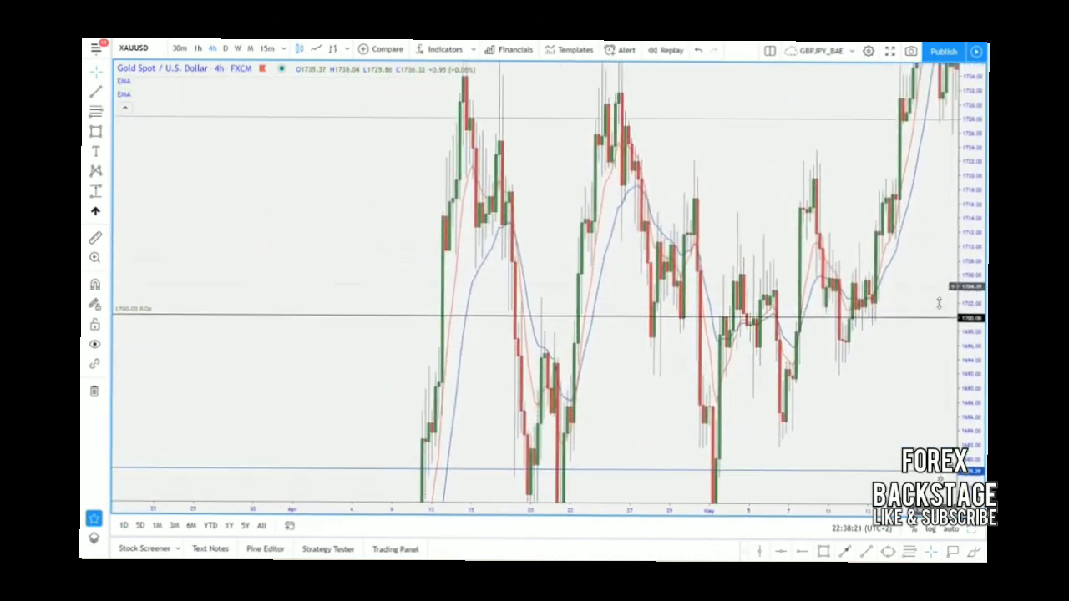
Trace the 4-hour EMA crossovers from the May range at 1700.00 through the move to the 1750.00 zone and the latest candles.
scroll(802, 297, "up", 10)
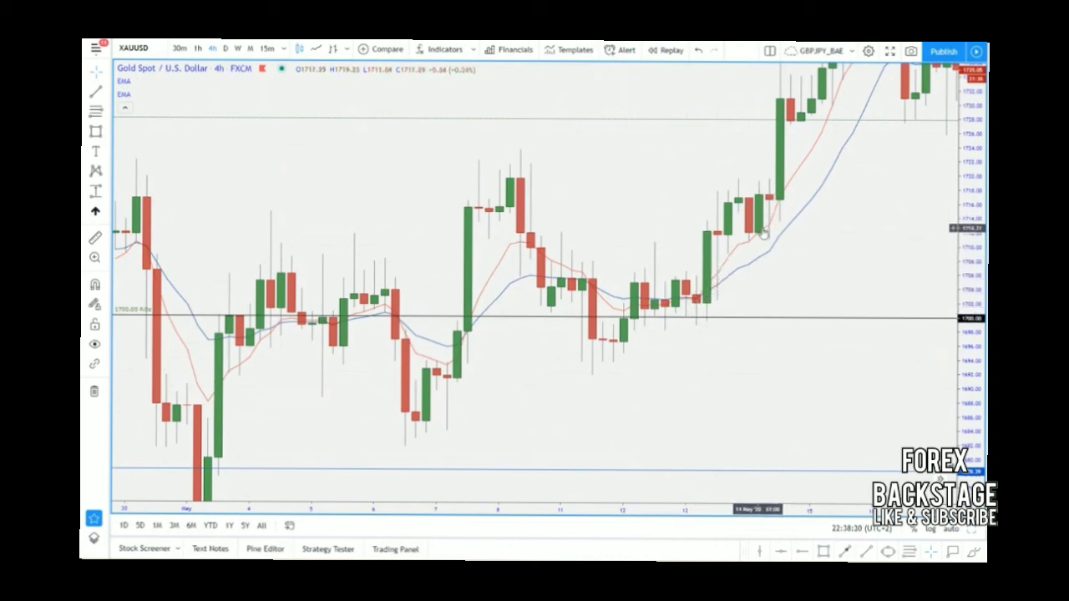
left_click_drag(751, 203, 714, 331)
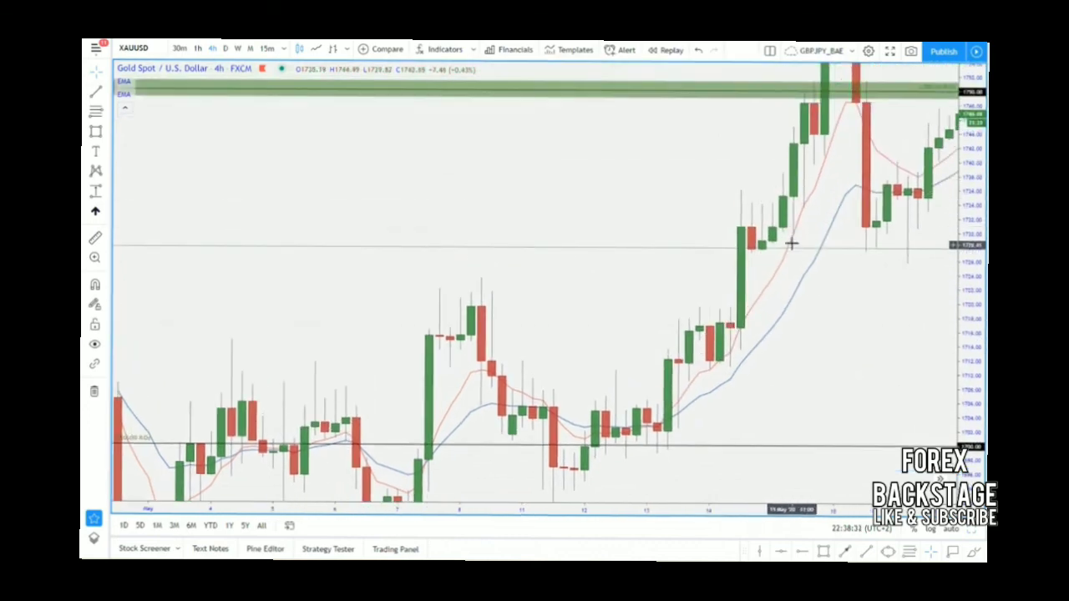
left_click_drag(813, 196, 676, 278)
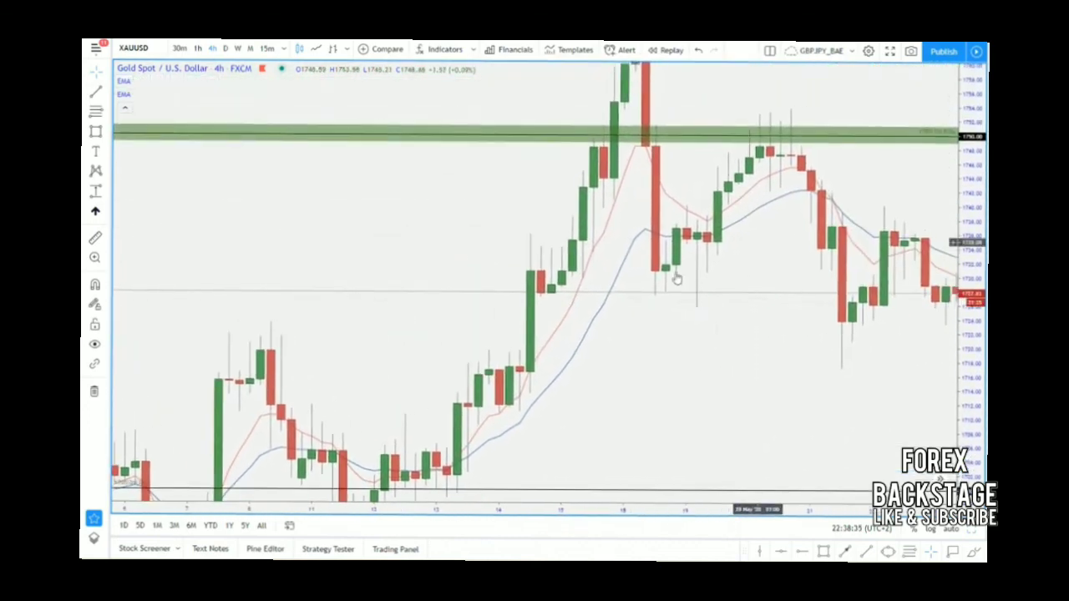
left_click_drag(764, 261, 603, 238)
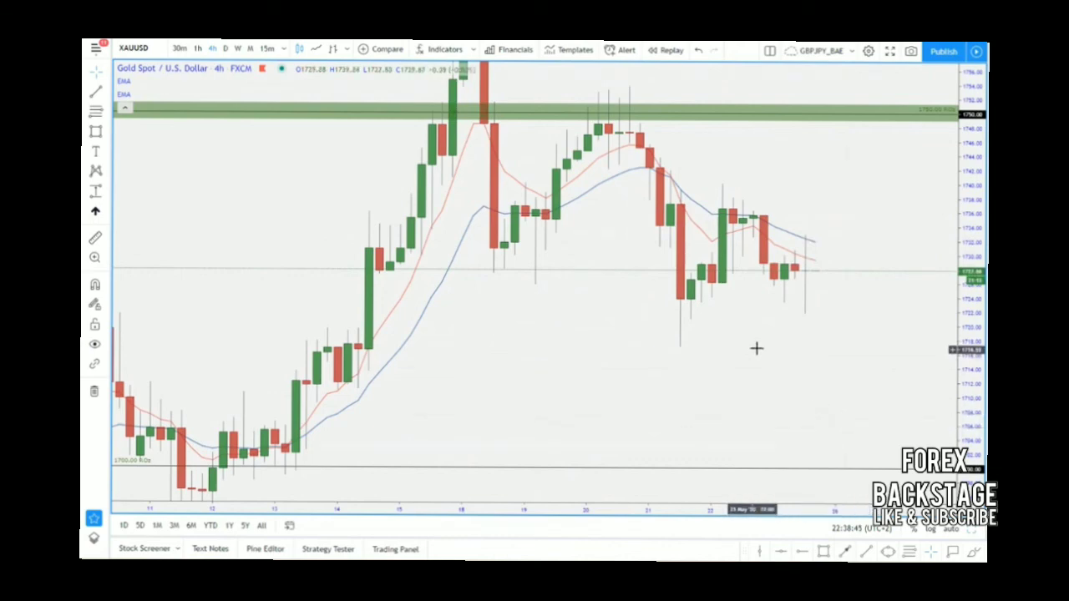
scroll(756, 348, "down", 10)
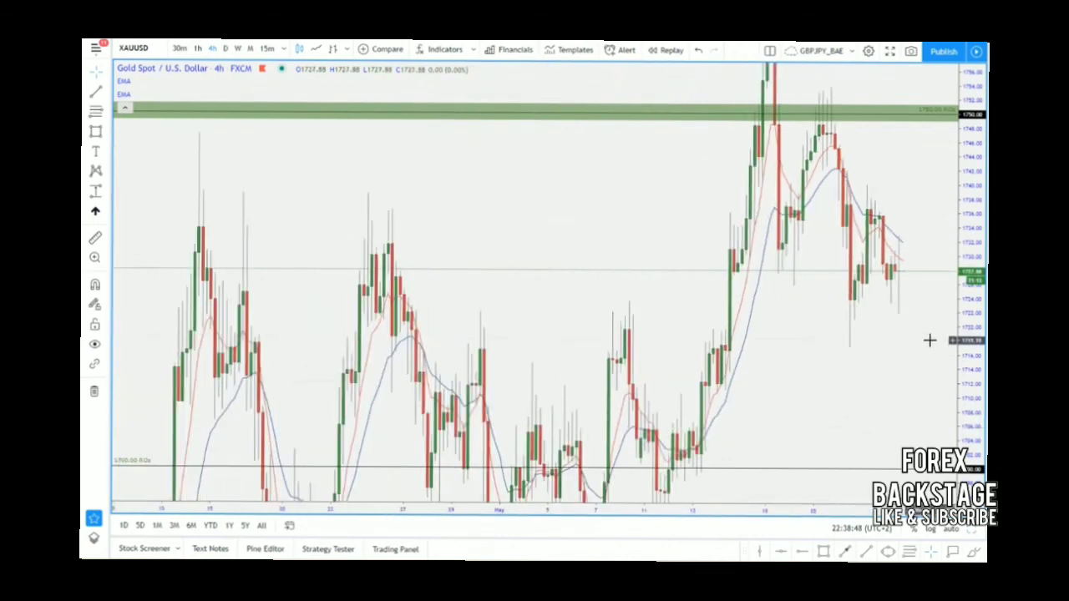
left_click_drag(871, 306, 864, 210)
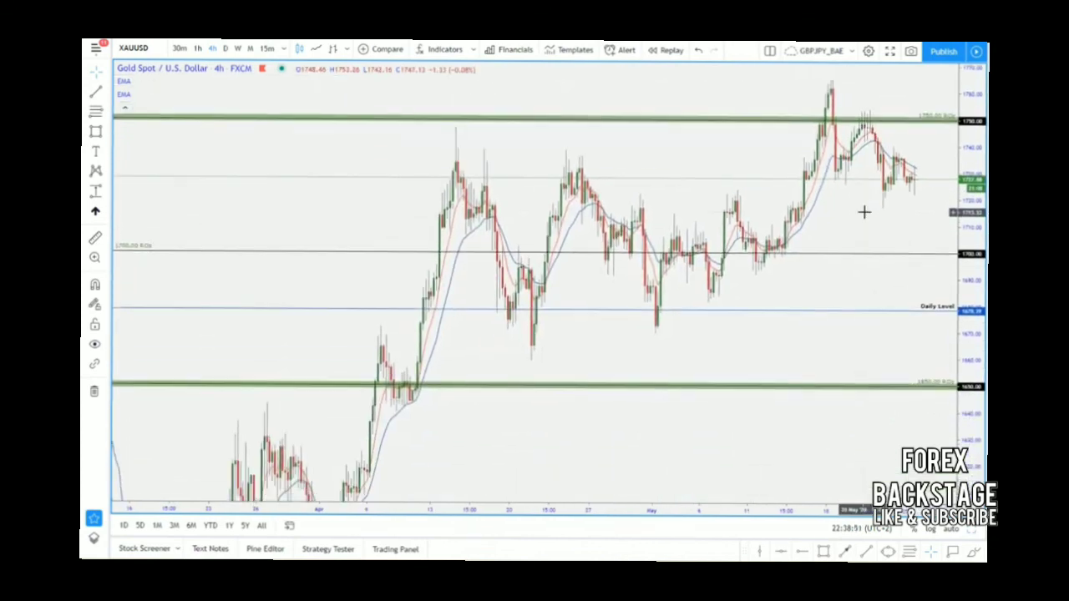